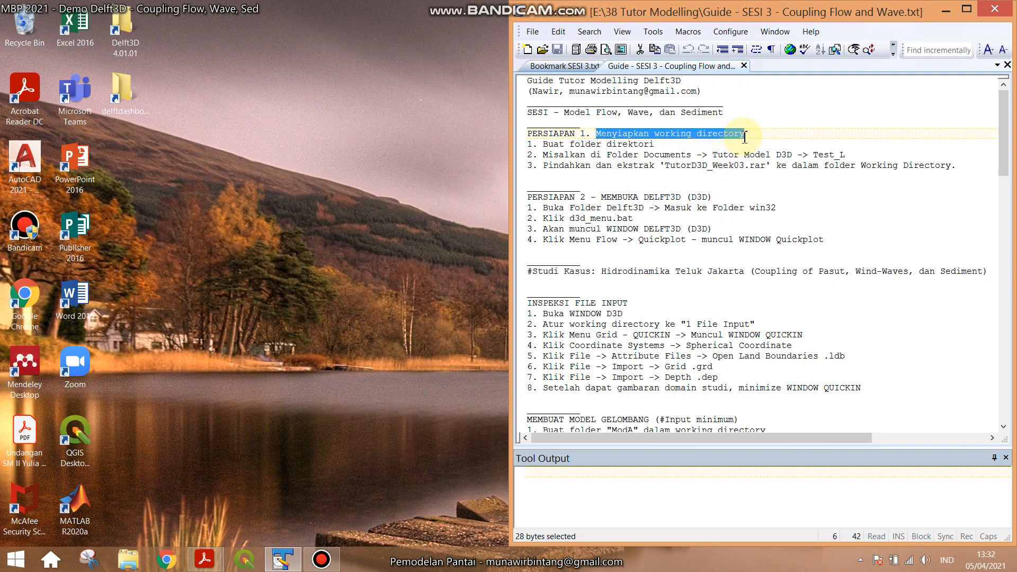
Open a file browser window beside the guide and go to the Test_L folder in Documents > Tutor Model D3D.
left_click(121, 566)
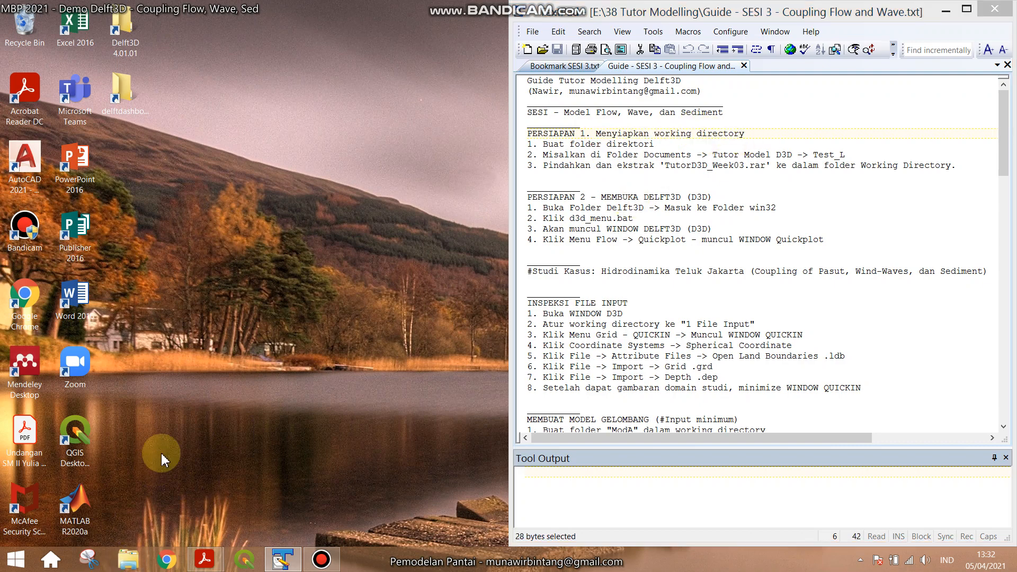
key("super+Left")
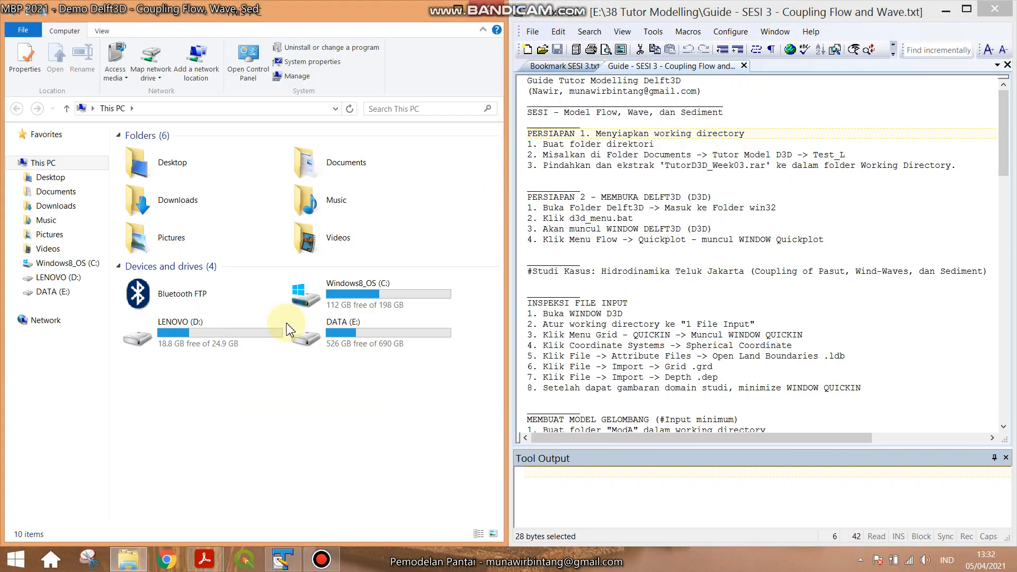
left_click(49, 193)
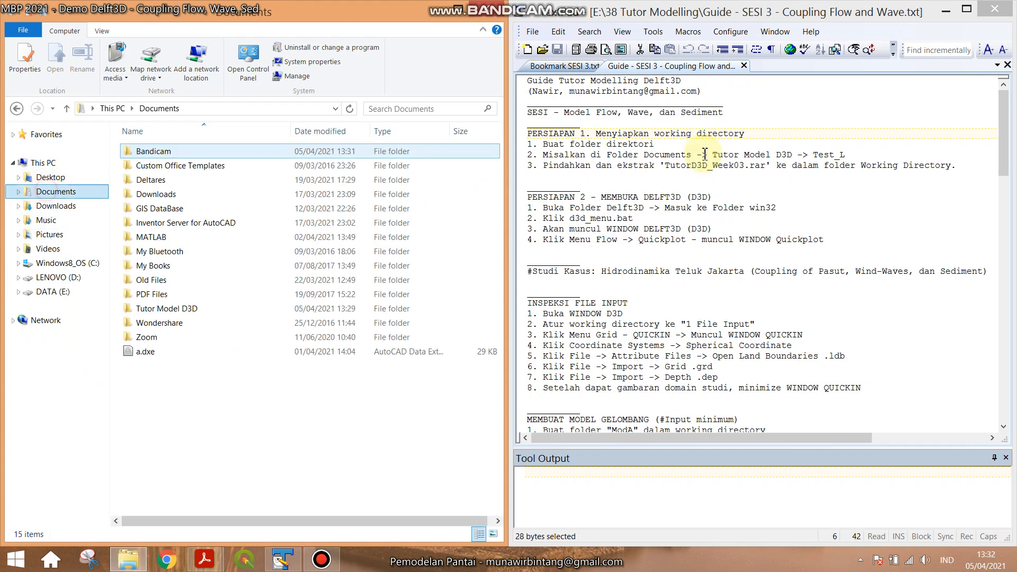
left_click_drag(644, 155, 836, 154)
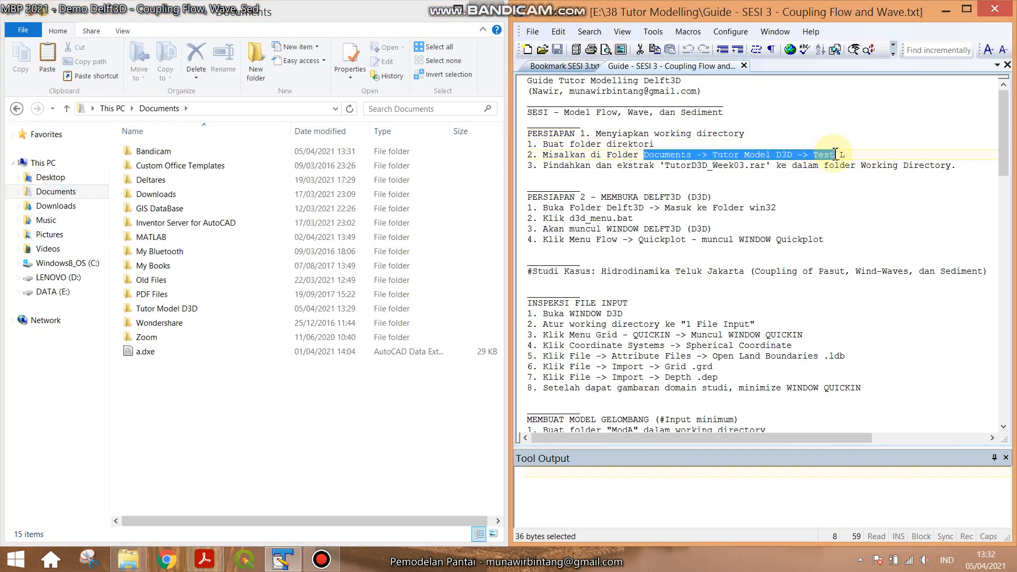
double_click(167, 308)
double_click(185, 194)
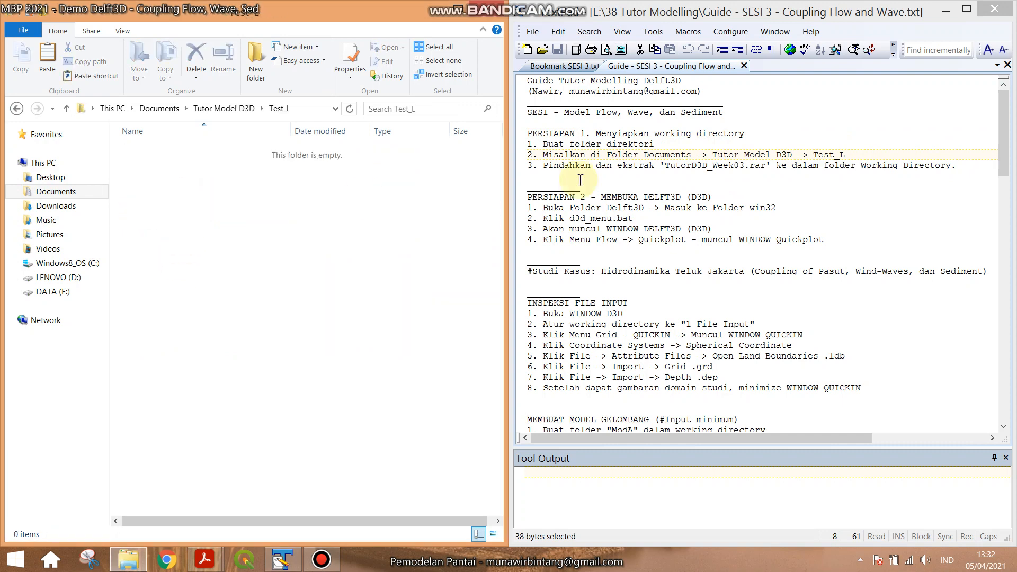
Paste the copied archive TutorD3D_Week03.rar into the Test_L folder, using Explorer for the copy.
left_click(690, 155)
left_click_drag(666, 166, 769, 167)
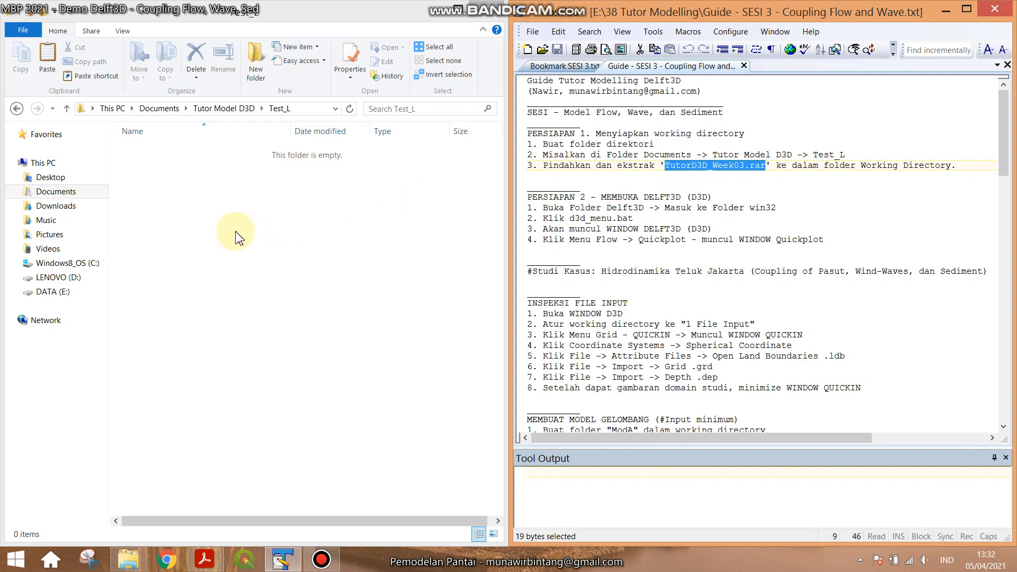
left_click(206, 192)
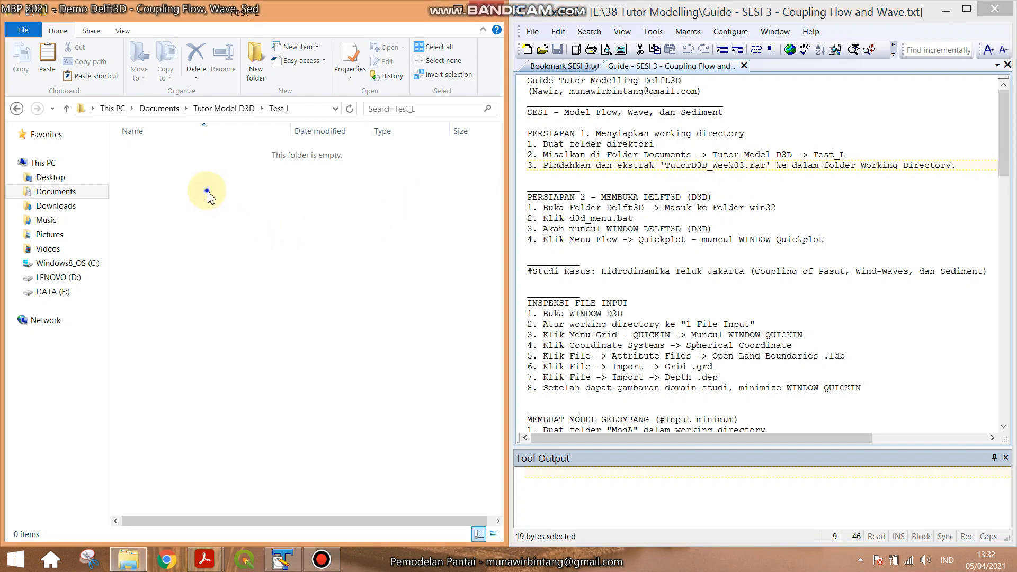
right_click(207, 192)
left_click(237, 270)
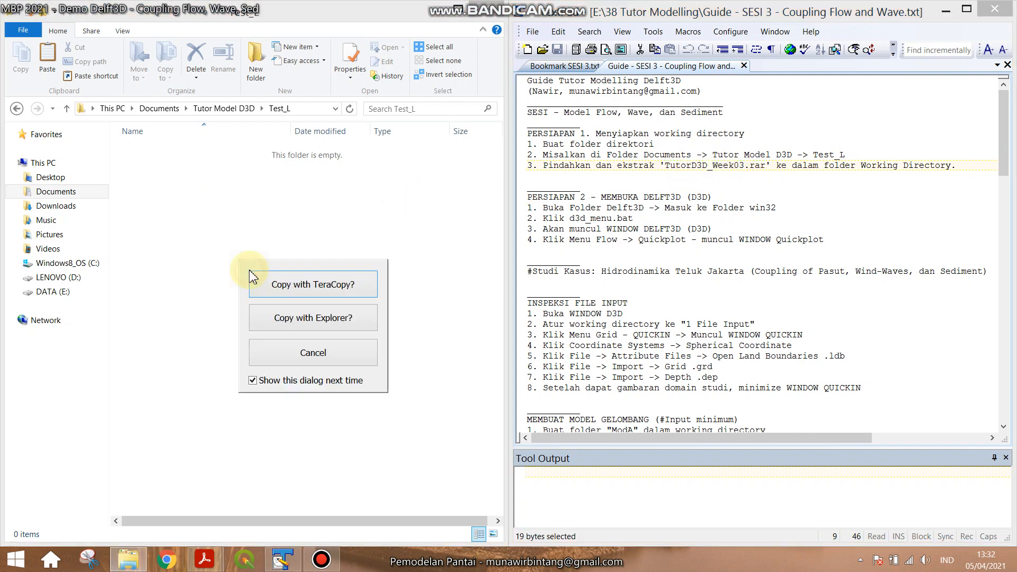
left_click(296, 317)
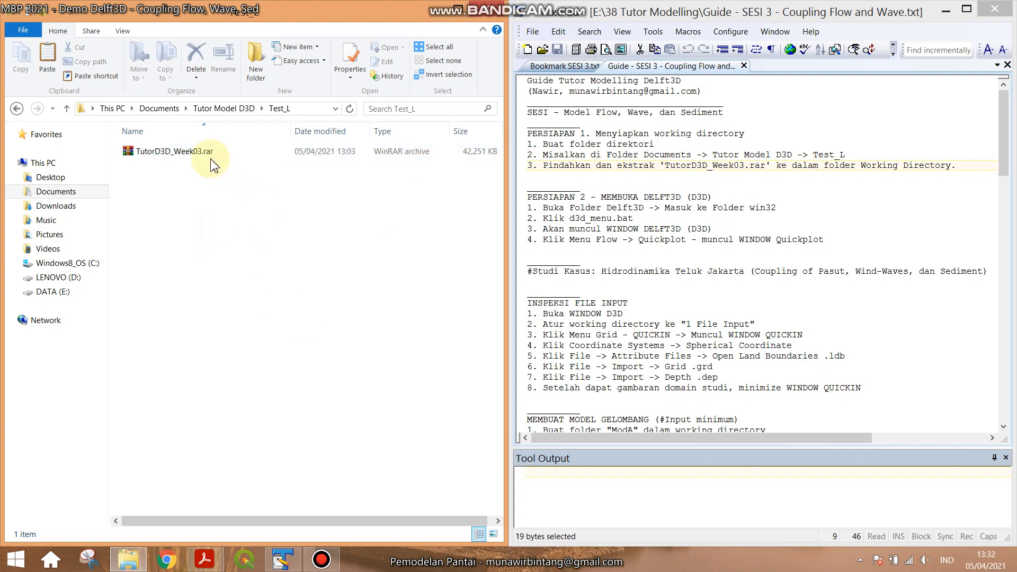
Extract TutorD3D_Week03.rar directly into the Test_L folder.
right_click(211, 152)
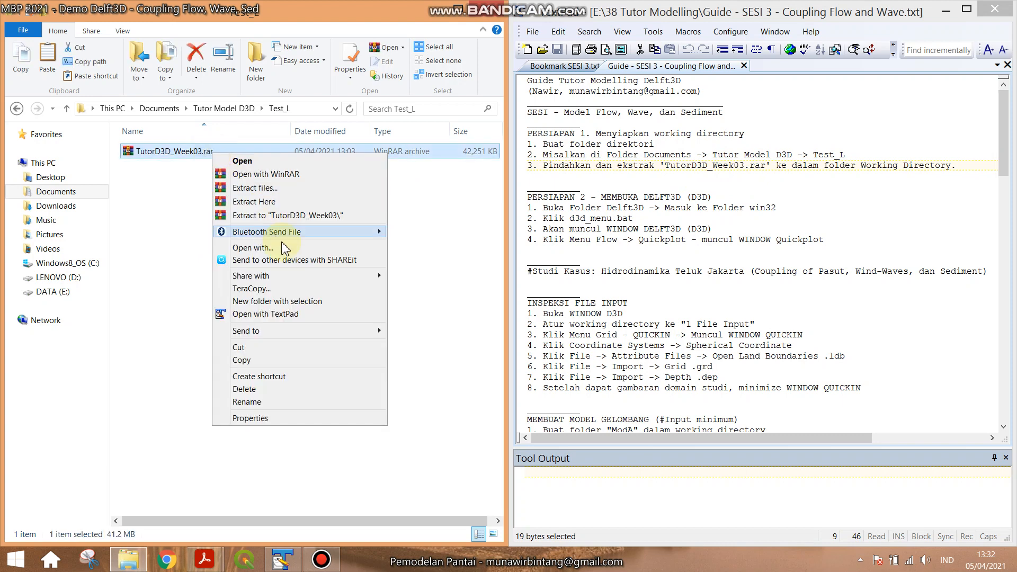
left_click(281, 204)
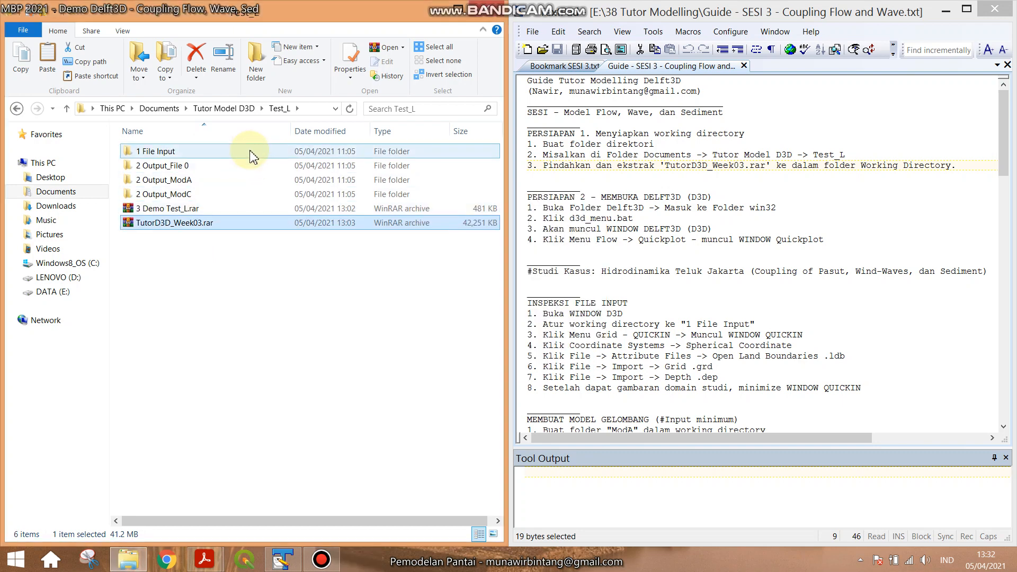
left_click(253, 154)
left_click(220, 194, "shift")
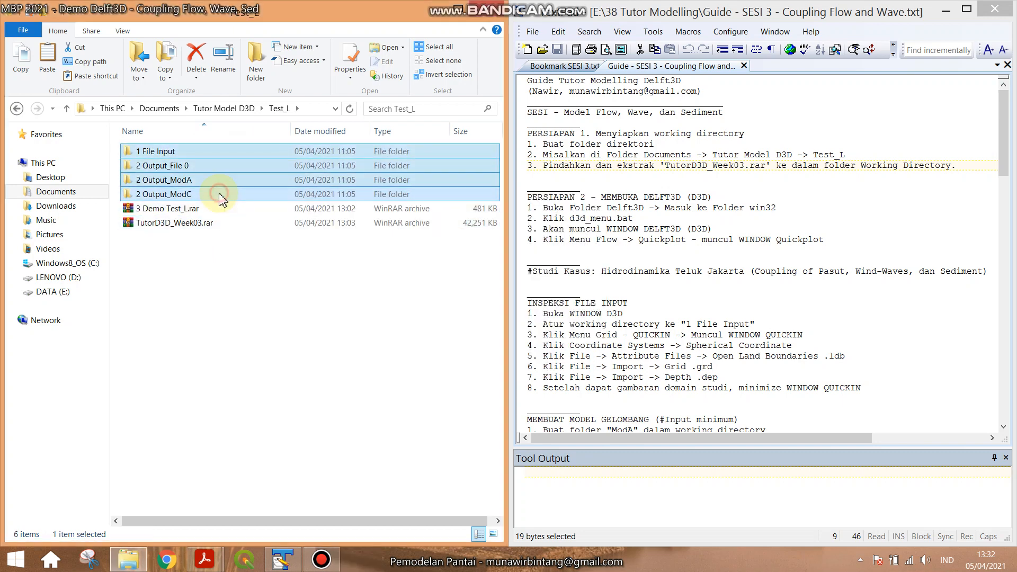
left_click(257, 299)
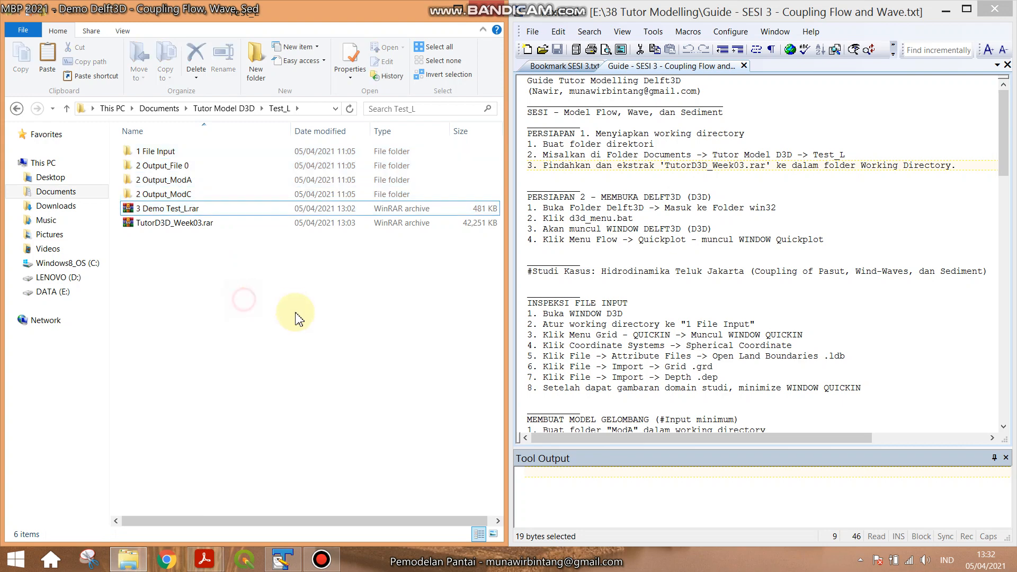
Minimize the Test_L window, open the Delft3D 4.01.01 folder's win32 subfolder and dock it beside the guide.
left_click(638, 207)
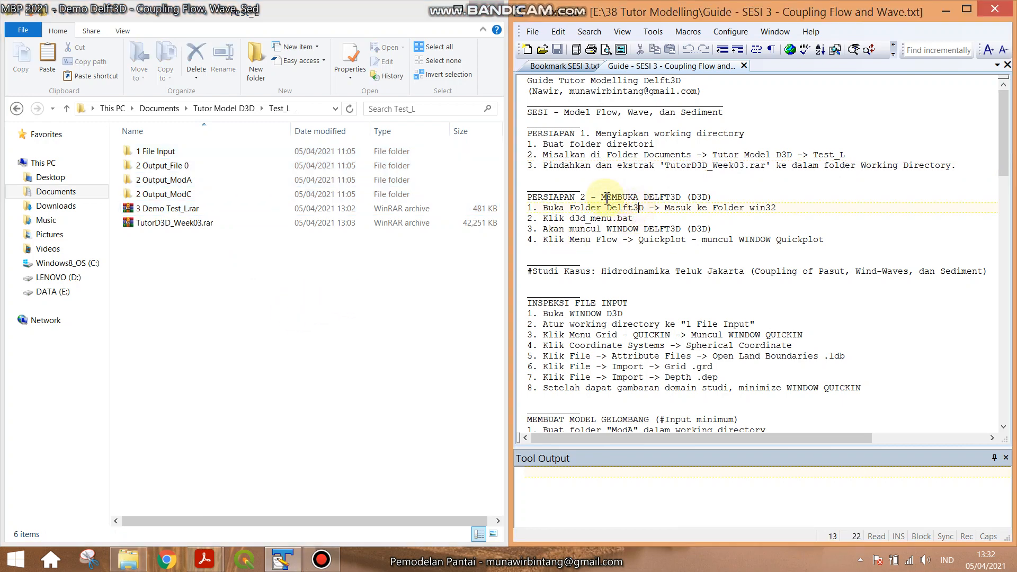
left_click(439, 20)
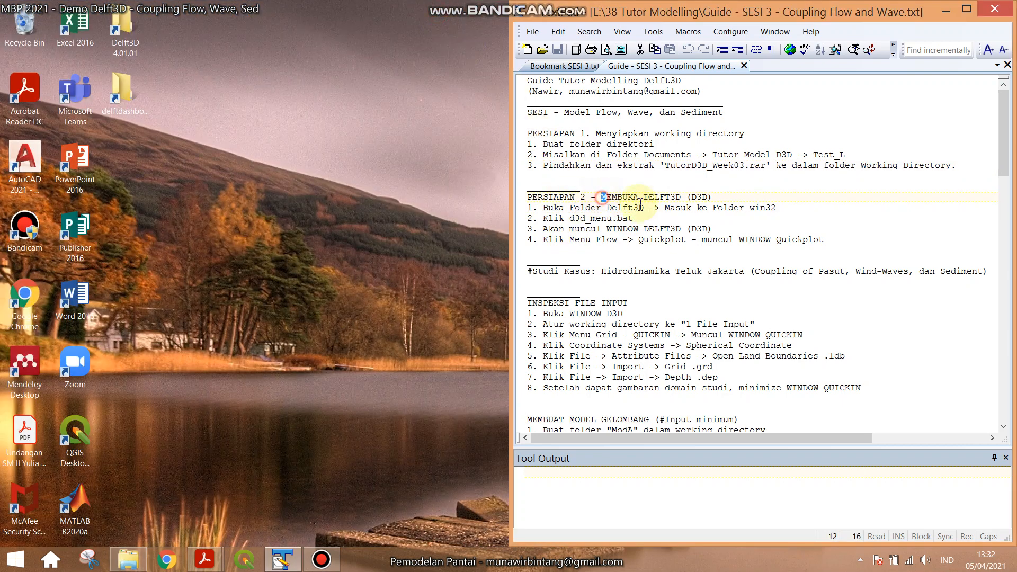
left_click_drag(604, 199, 716, 198)
left_click(668, 208)
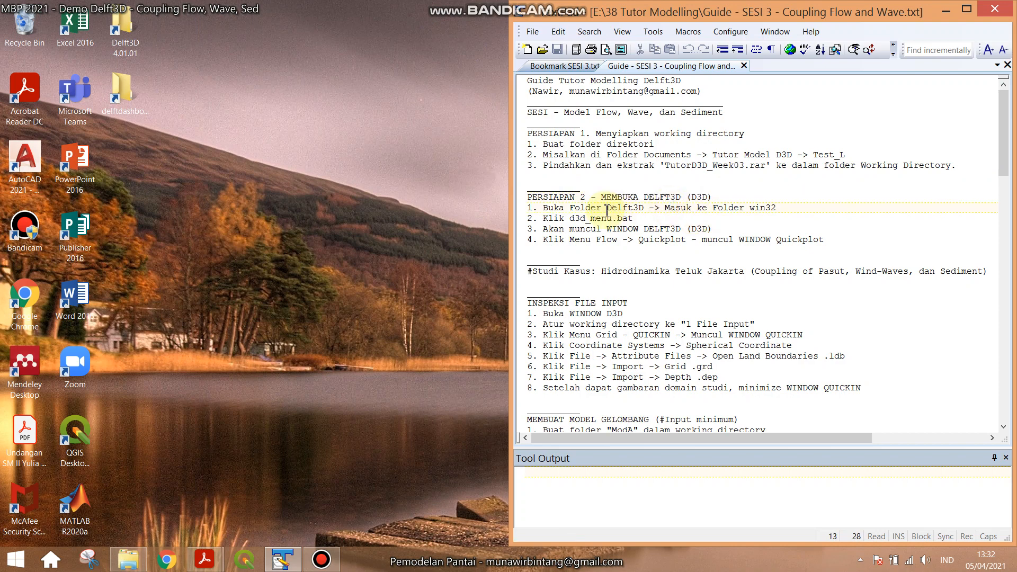
left_click_drag(609, 207, 653, 207)
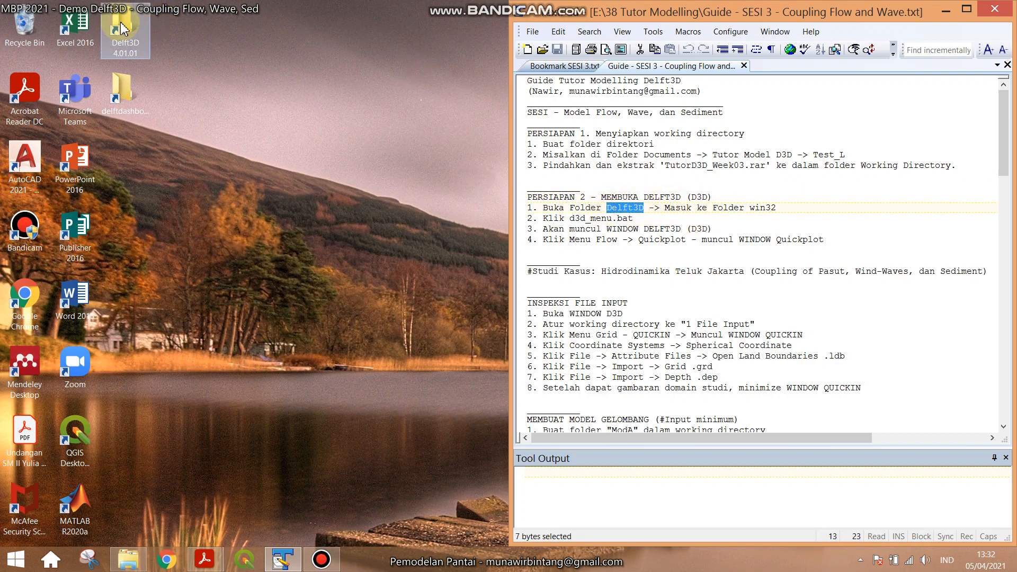
left_click(127, 560)
left_click(768, 207)
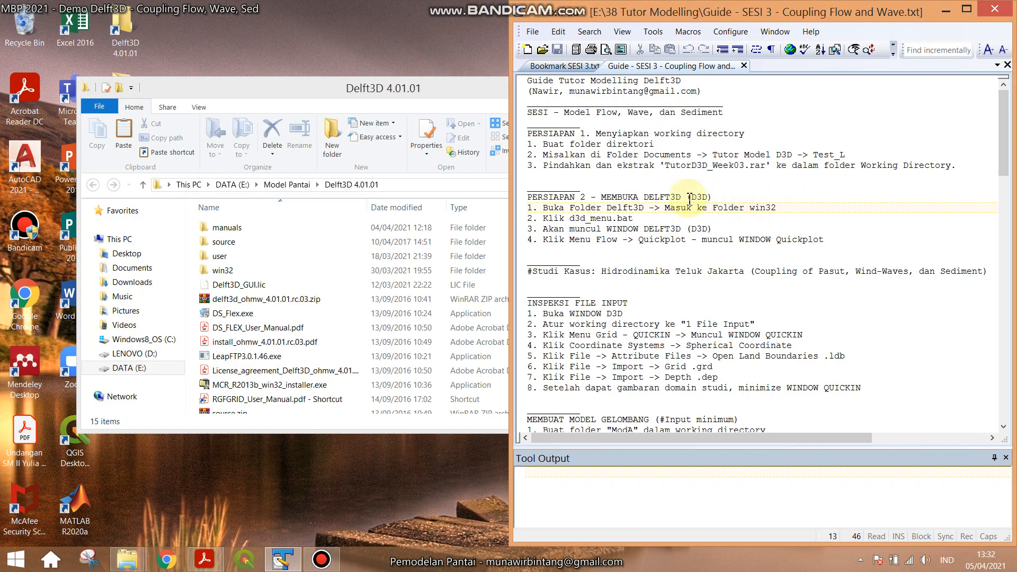
double_click(263, 269)
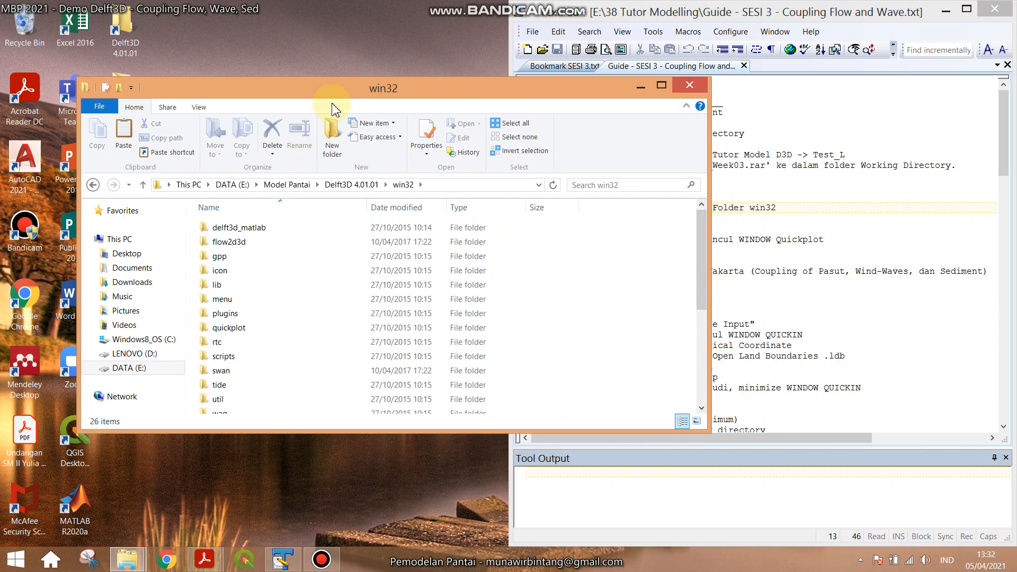
left_click_drag(289, 102, 8, 146)
Launch the Delft3D menu by running d3d_menu.bat from win32, and minimize the folder window.
left_click(617, 219)
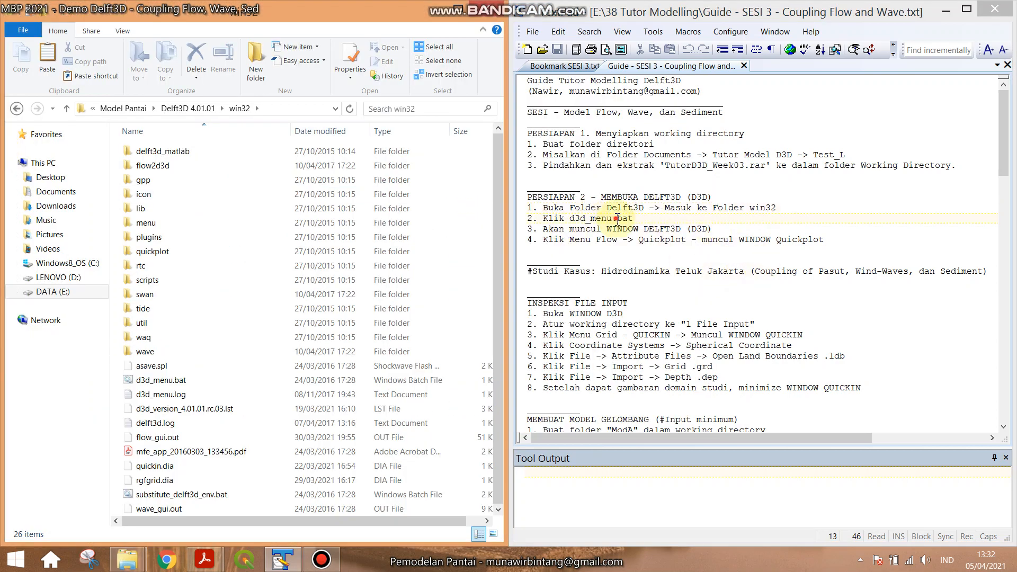
left_click_drag(572, 218, 633, 217)
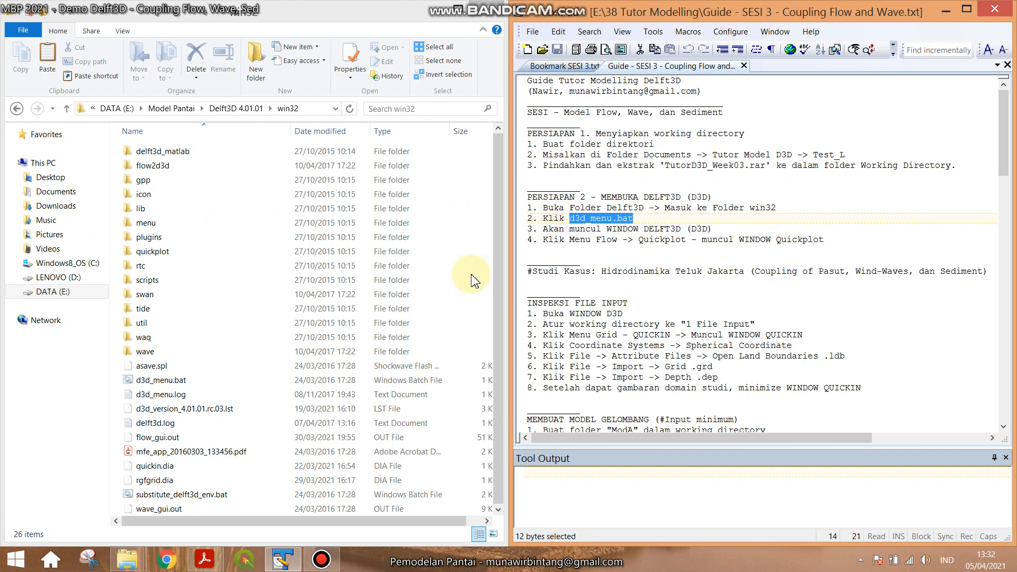
double_click(217, 380)
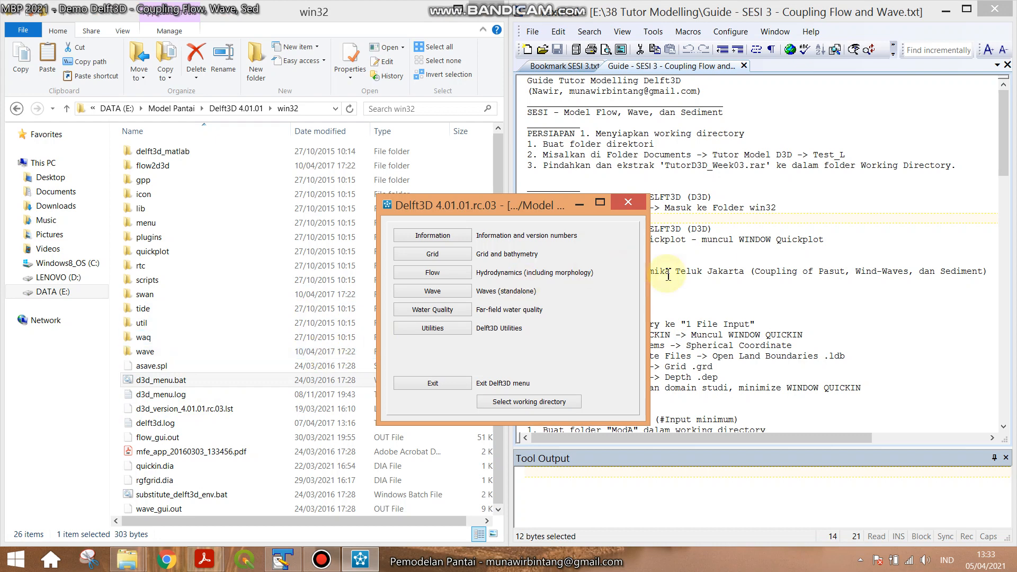
left_click(452, 8)
Start QUICKPLOT from the Delft3D Flow module and minimize its window.
left_click(730, 220)
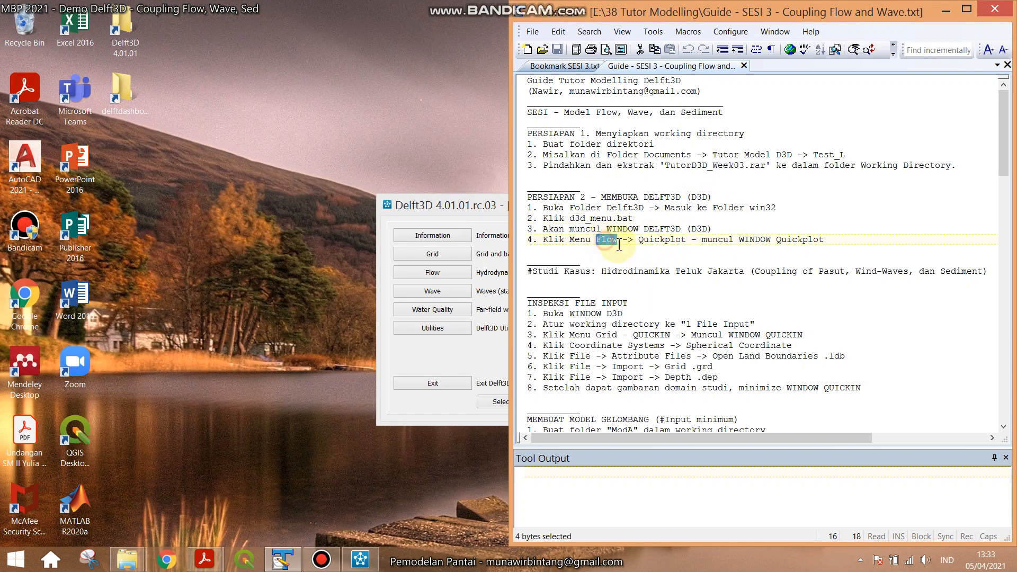
double_click(663, 240)
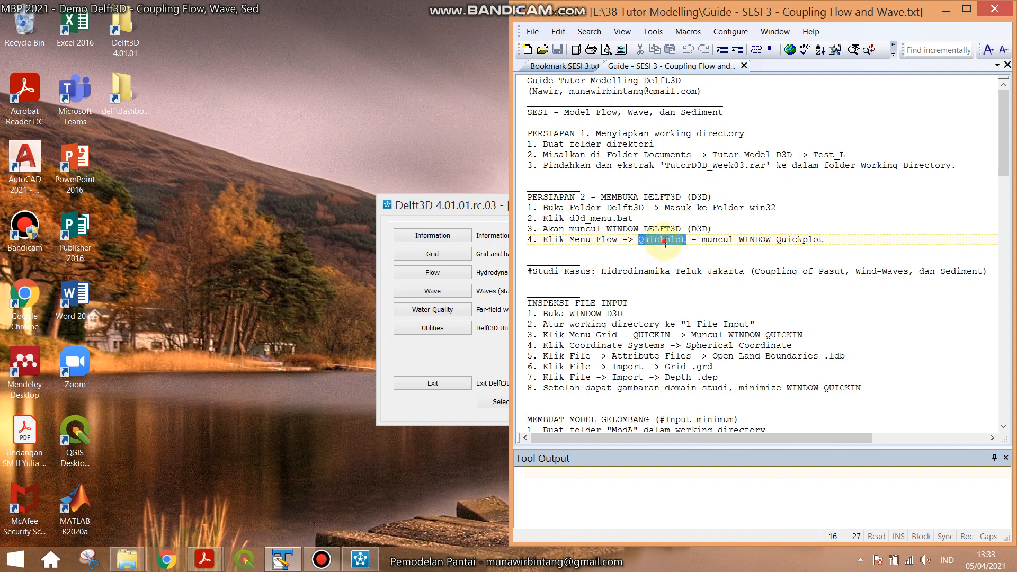
left_click(438, 356)
left_click(433, 274)
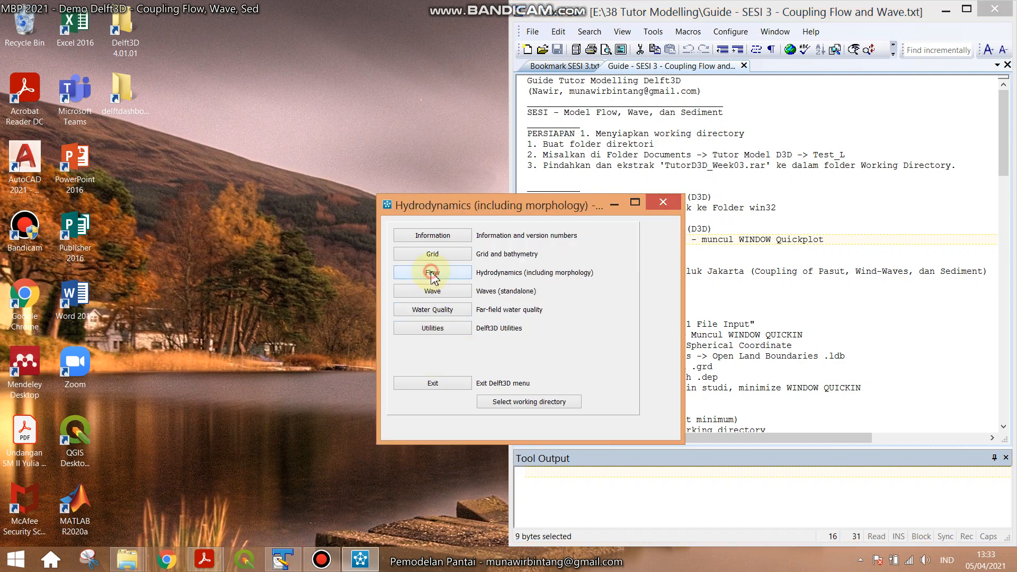
left_click(433, 328)
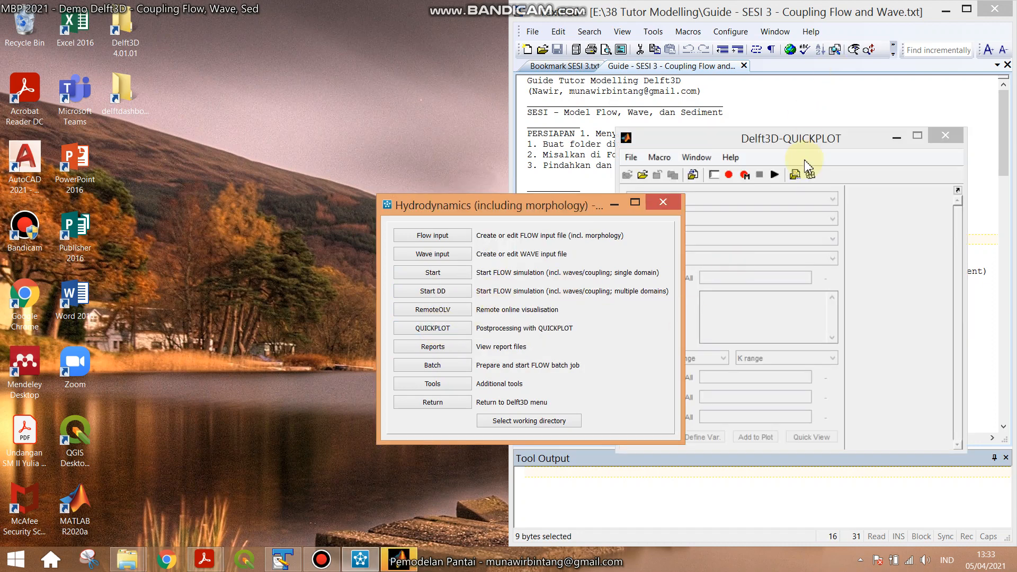
left_click(811, 150)
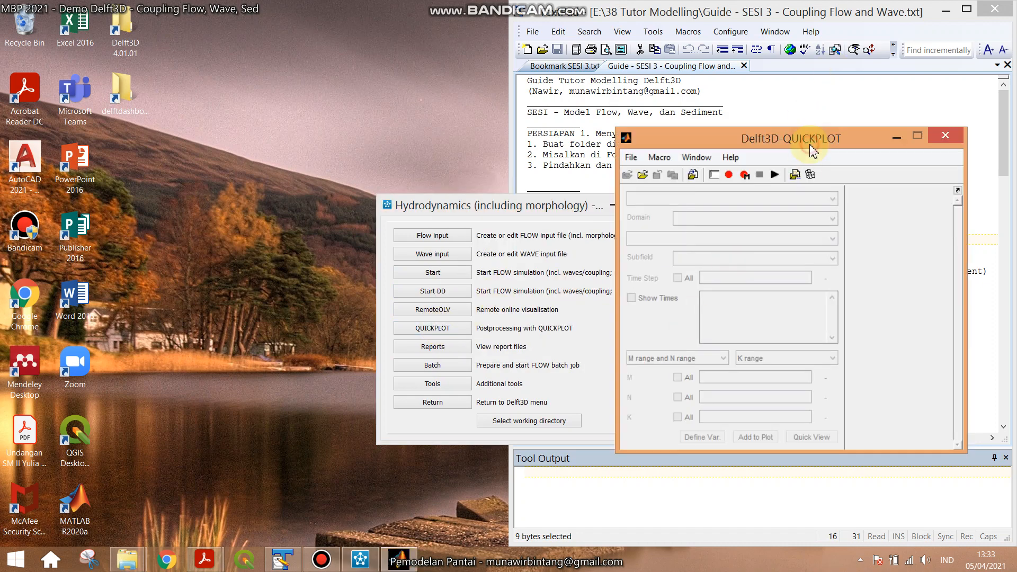
left_click(897, 142)
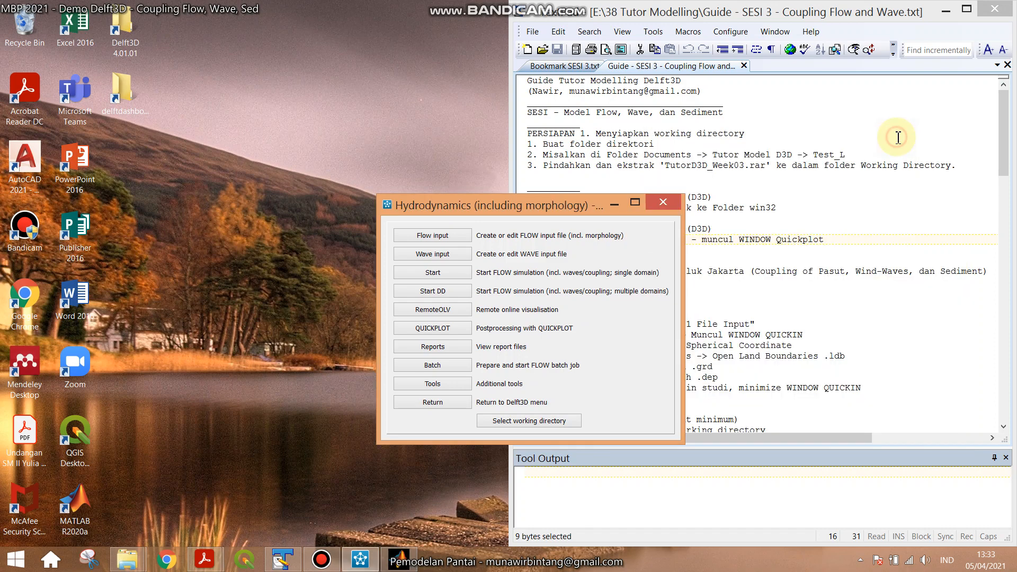
Read the guide's case study on coupled tide, wind-wave and sediment modelling in Teluk Jakarta, up to the input file inspection section.
left_click(814, 134)
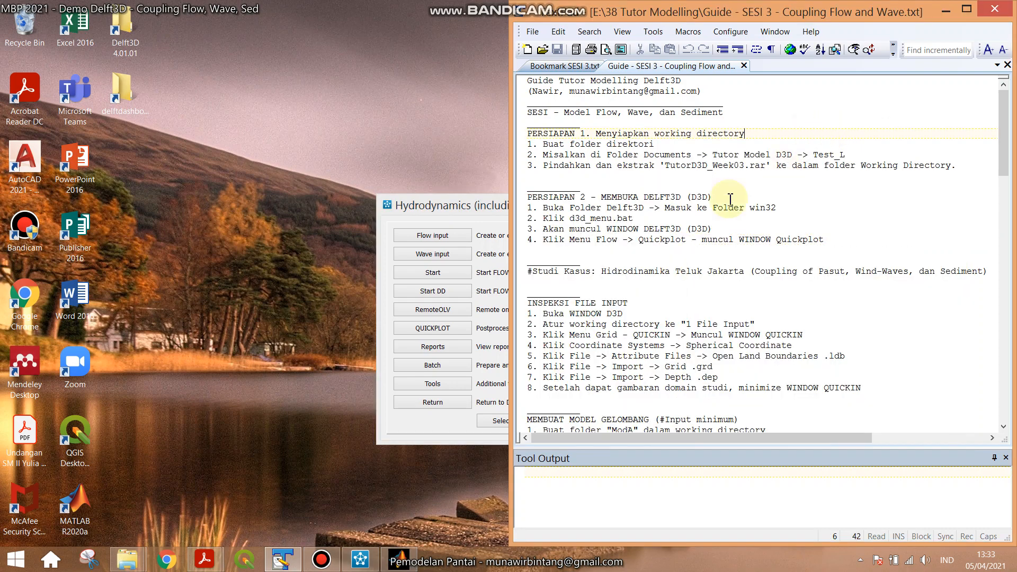
left_click(674, 239)
scroll(670, 236, "down", 2)
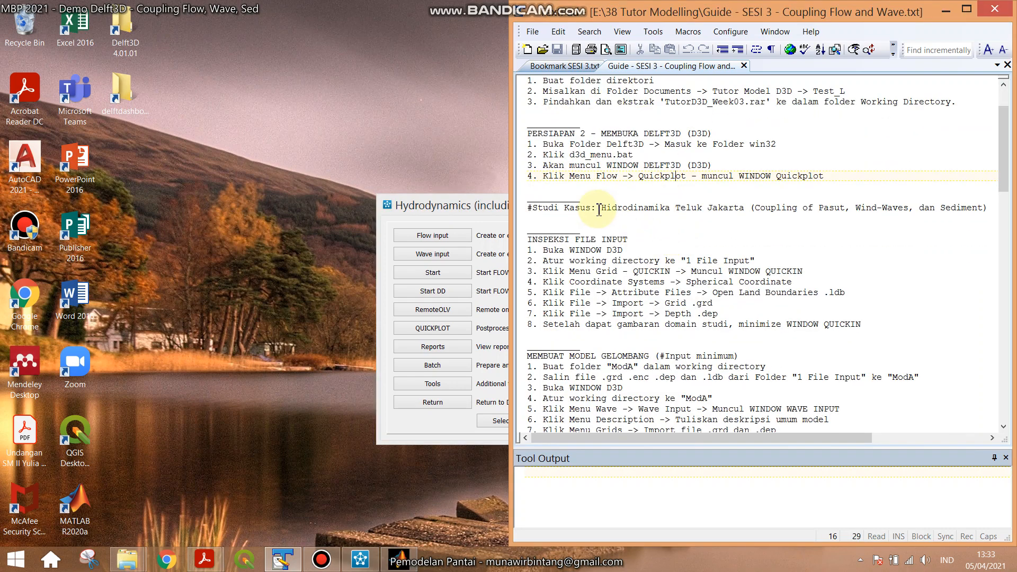
left_click_drag(602, 208, 737, 206)
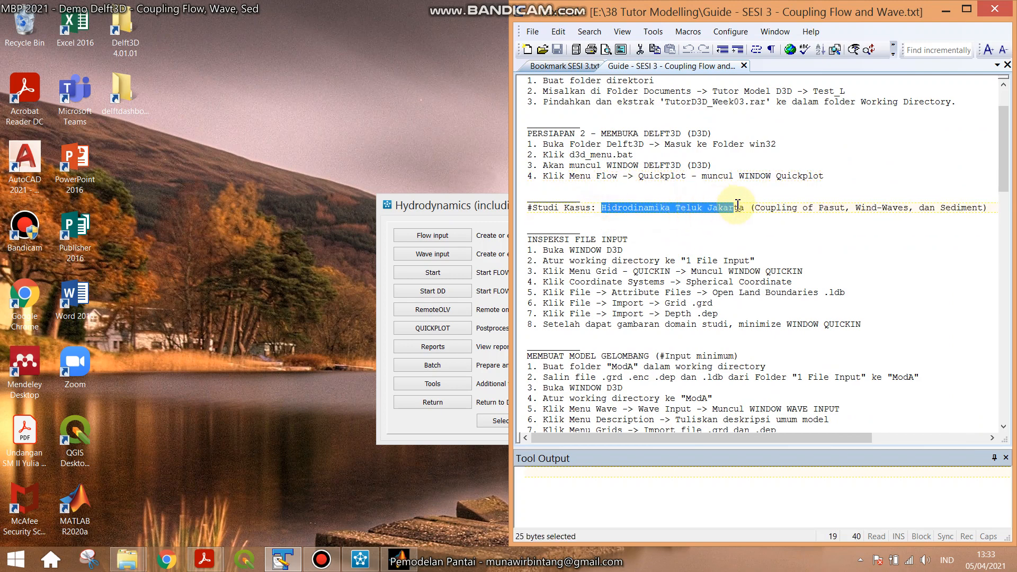
left_click(749, 211)
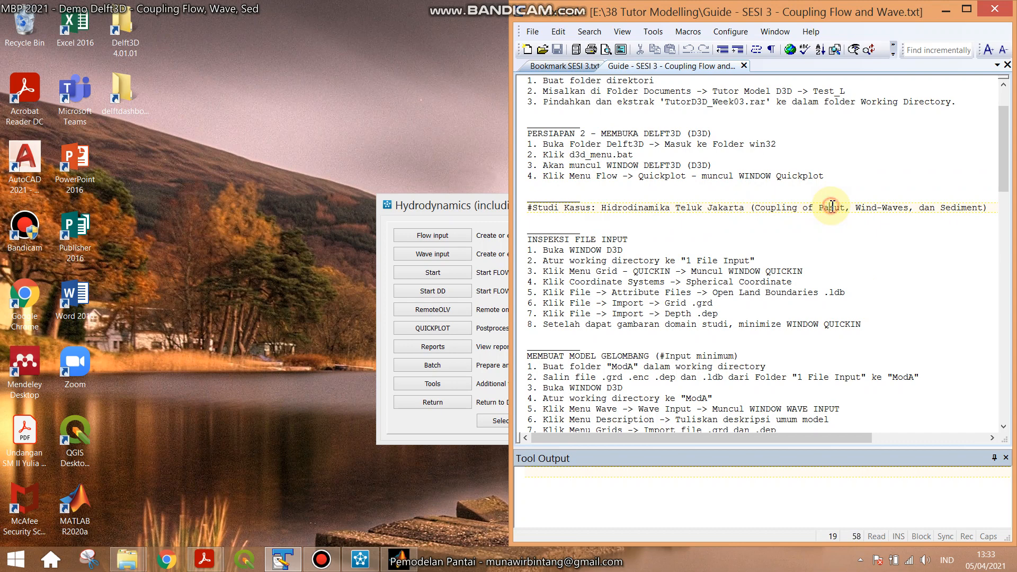
double_click(831, 207)
double_click(886, 210)
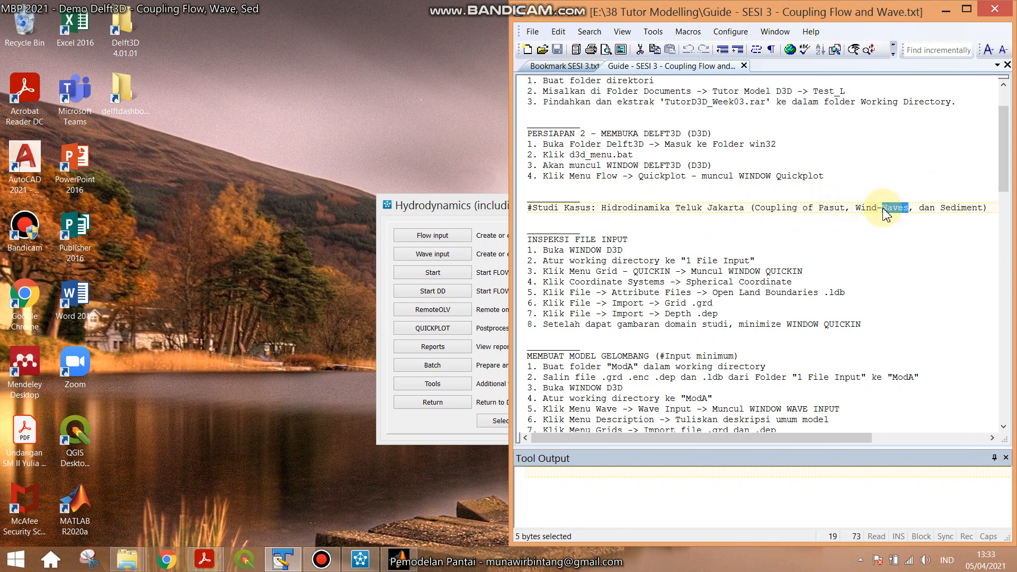
double_click(963, 207)
left_click(712, 227)
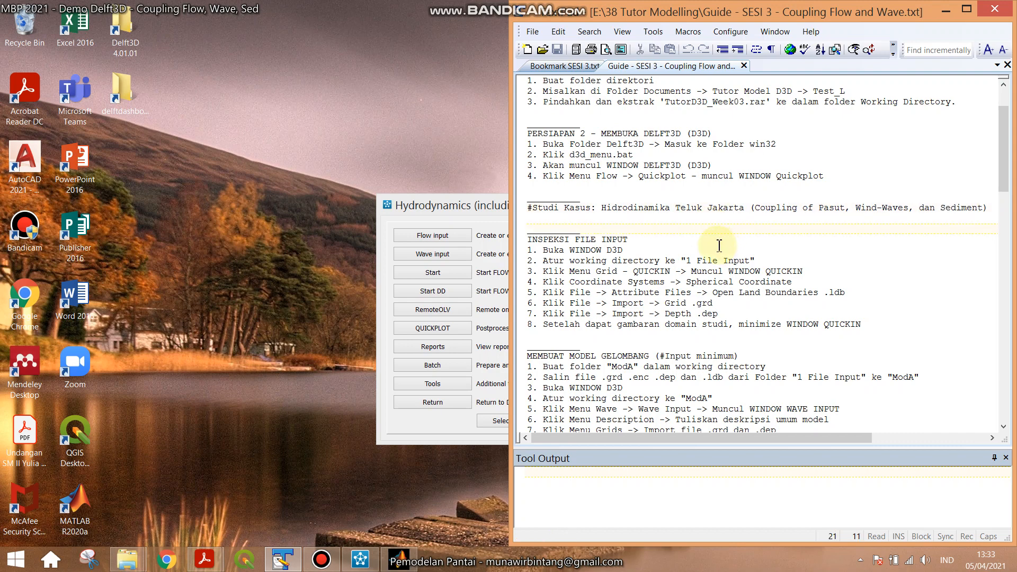
scroll(641, 224, "down", 1)
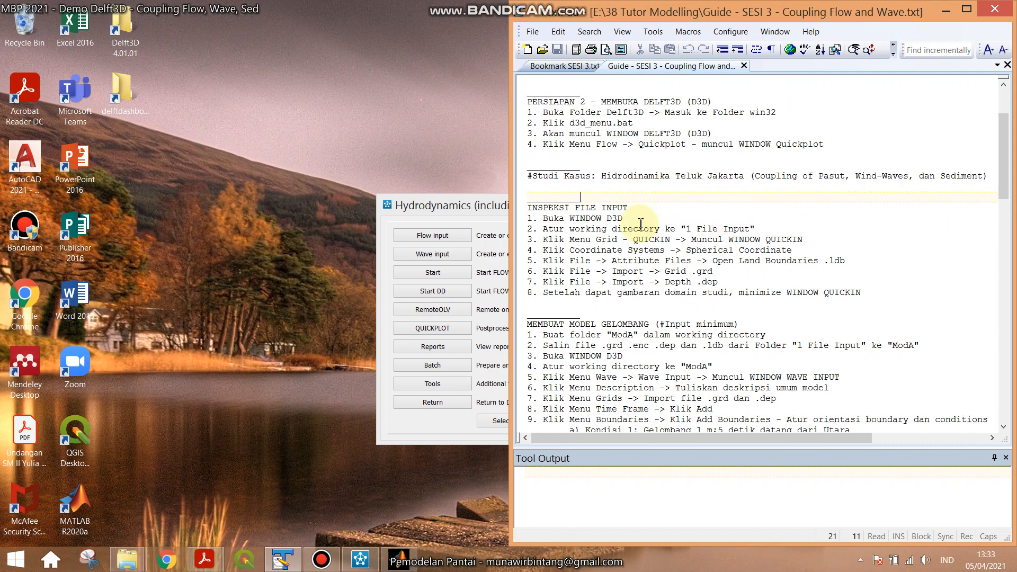
Bring up the Hydrodynamics window and move it clear of the guide, following the INSPEKSI FILE INPUT section.
left_click(598, 208)
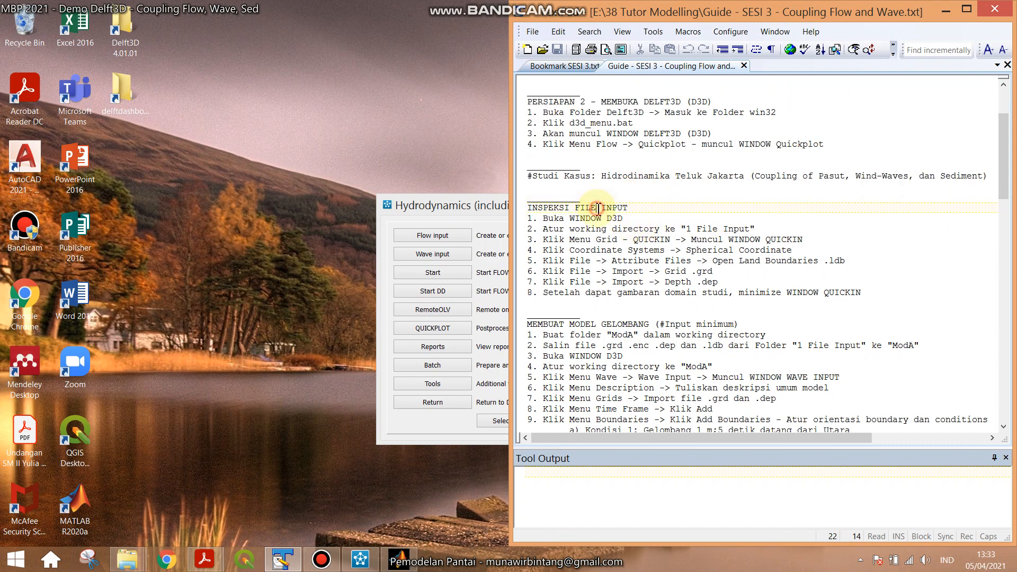
left_click(632, 218)
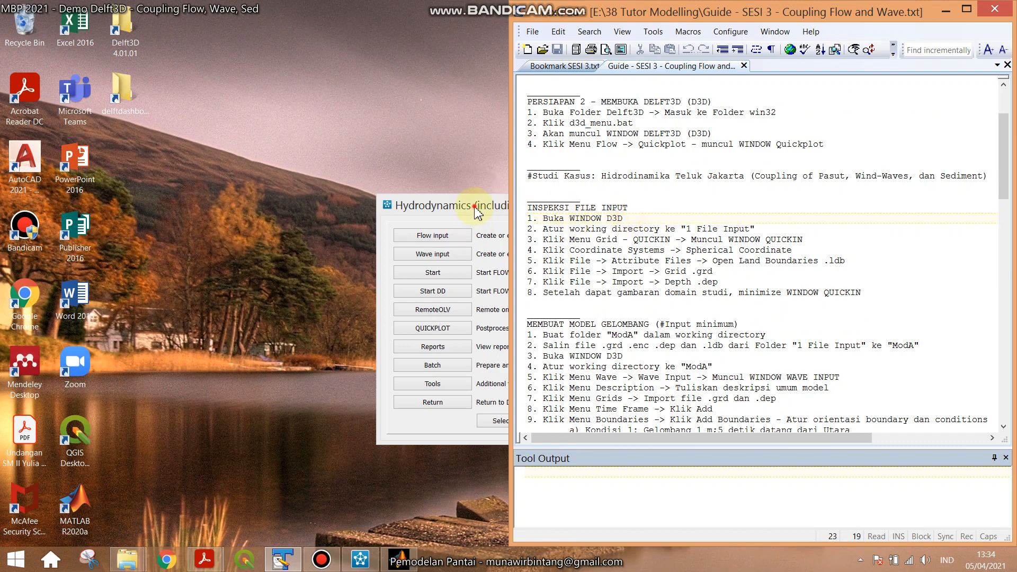
left_click_drag(478, 213, 226, 272)
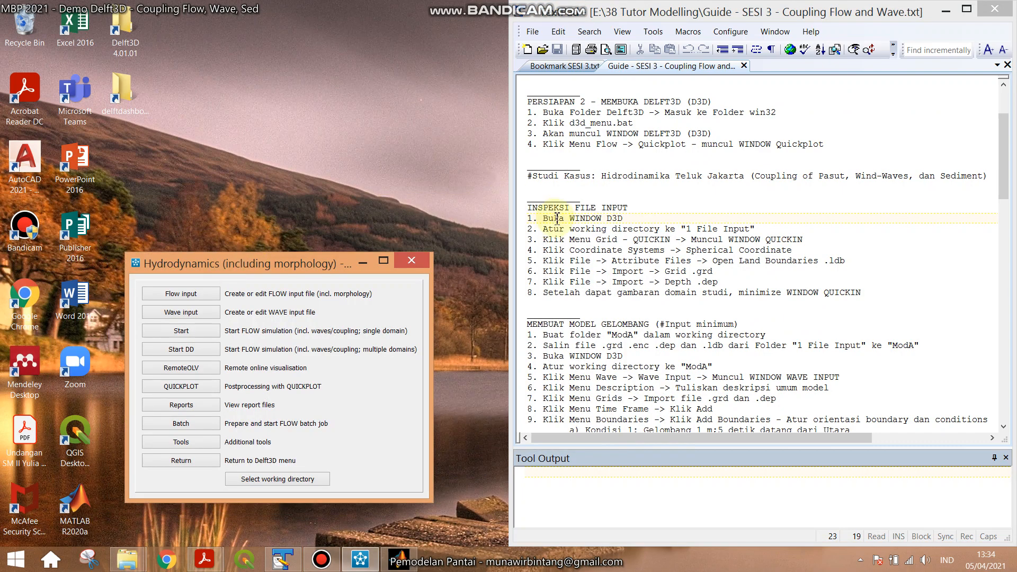
Set the Delft3D working directory to the 1 File Input folder in Documents, Tutor Model D3D, Test_L.
left_click_drag(570, 229, 746, 227)
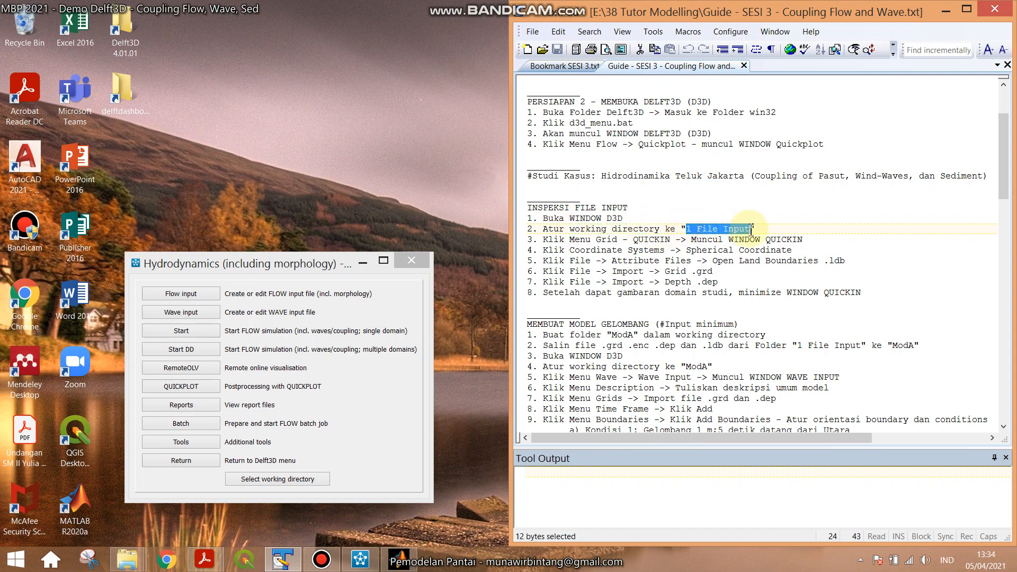
left_click(258, 480)
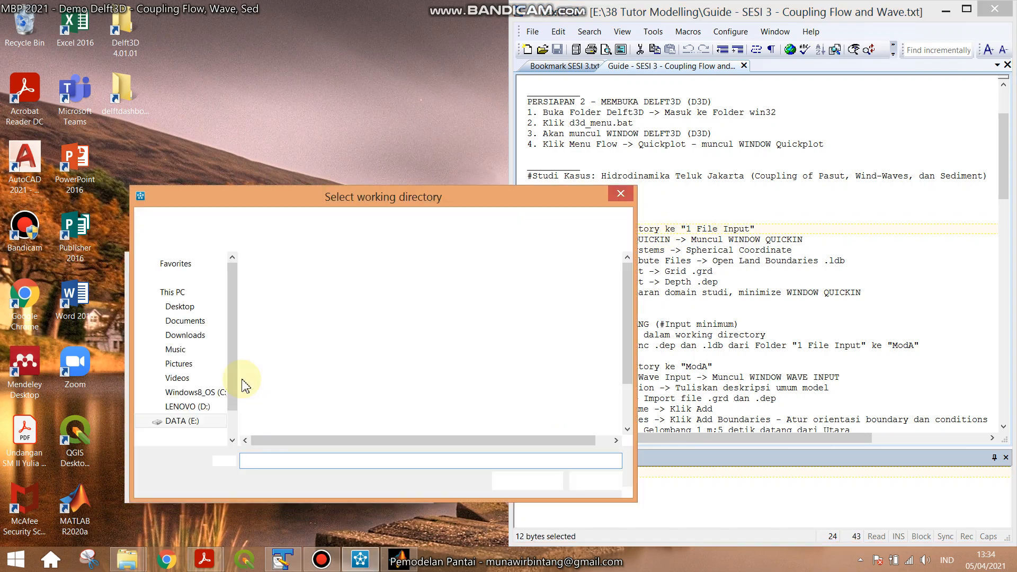
left_click(209, 323)
left_click(290, 381)
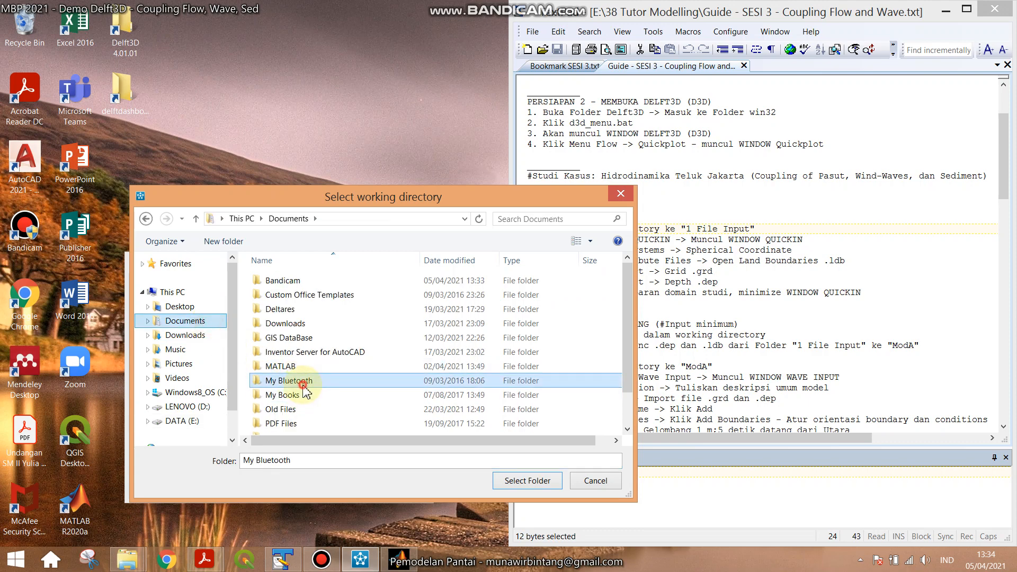
scroll(300, 399, "down", 1)
double_click(305, 398)
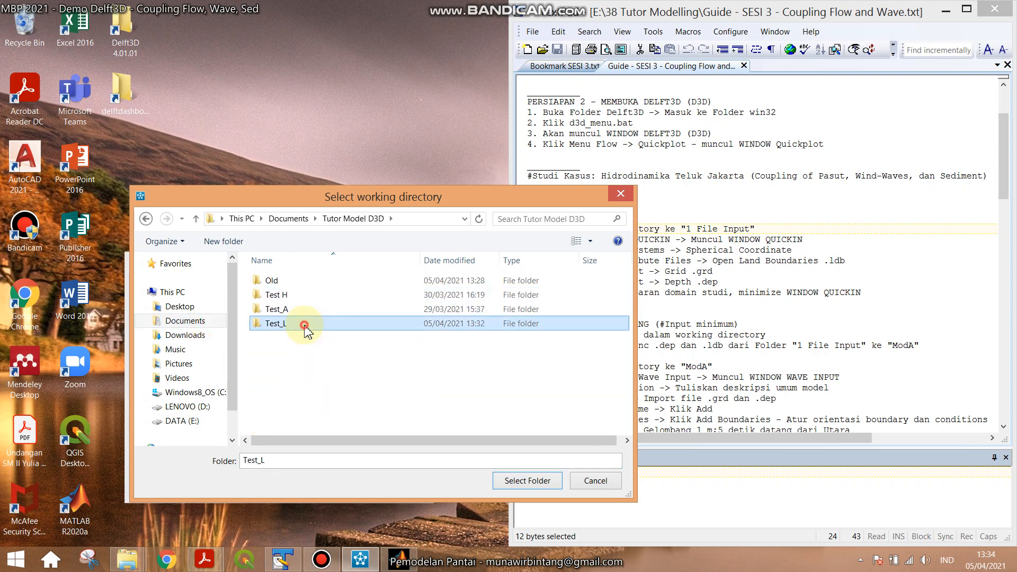
double_click(302, 323)
left_click(697, 232)
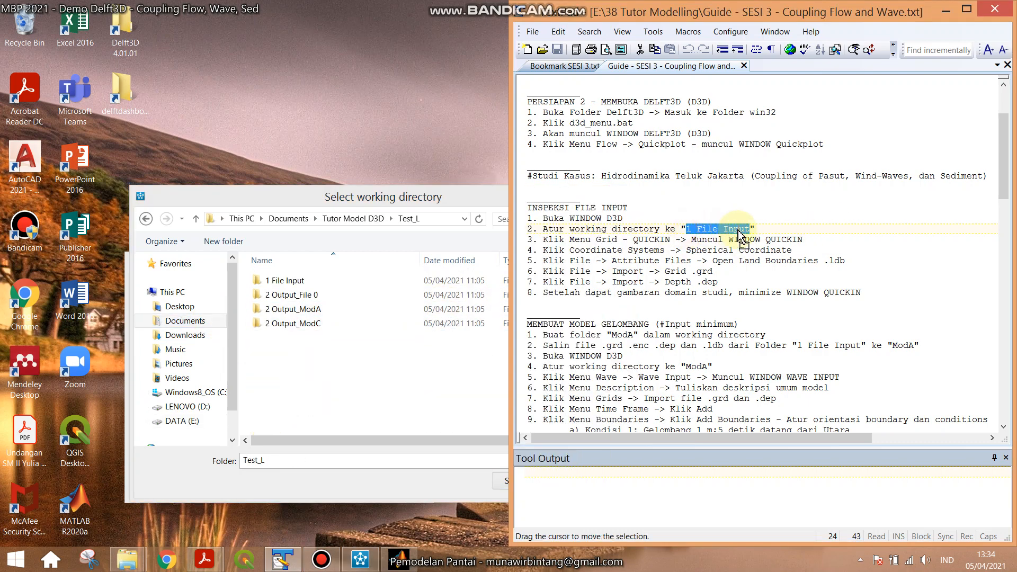
left_click(687, 229)
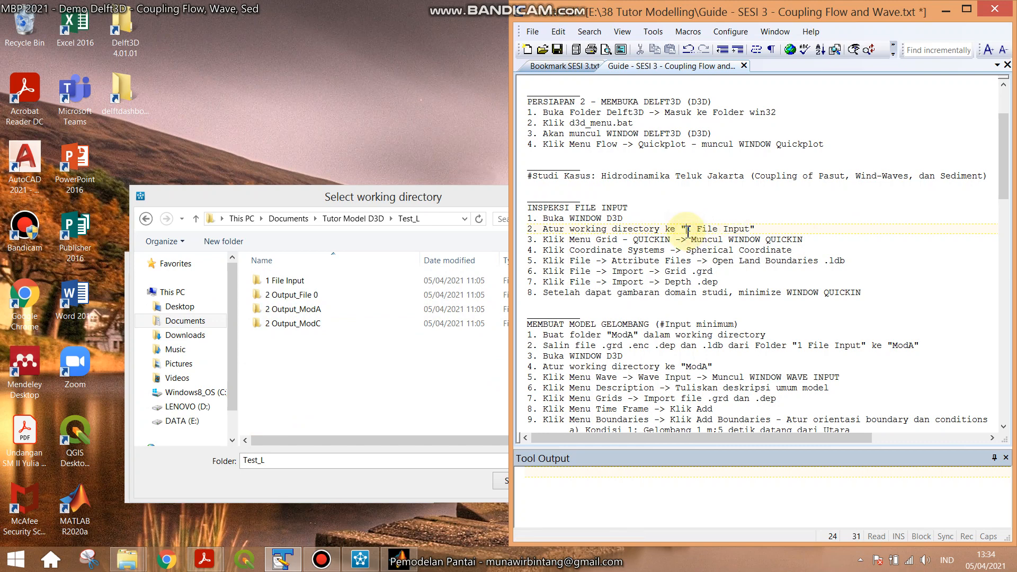
left_click(337, 288)
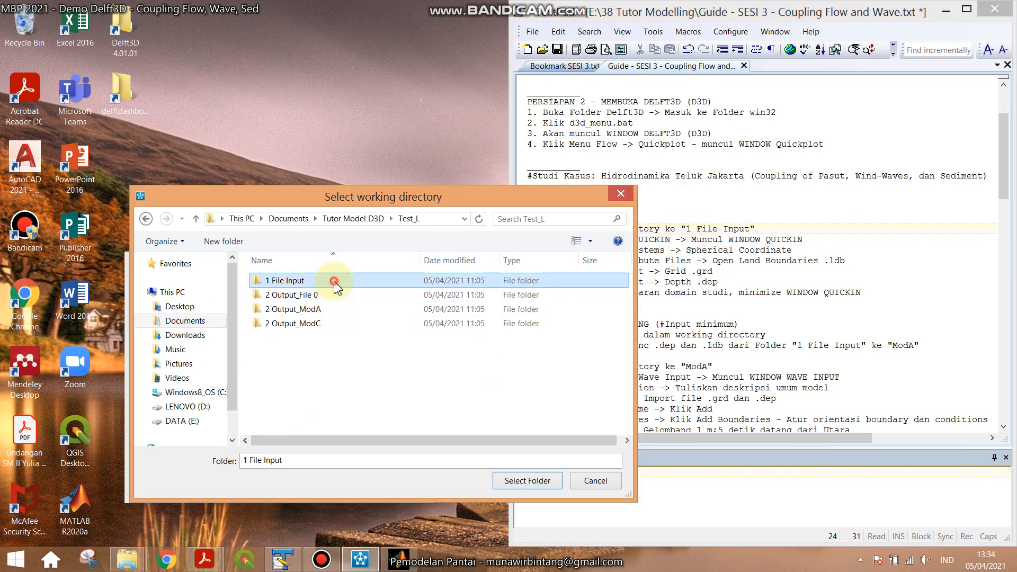
double_click(335, 281)
left_click(524, 481)
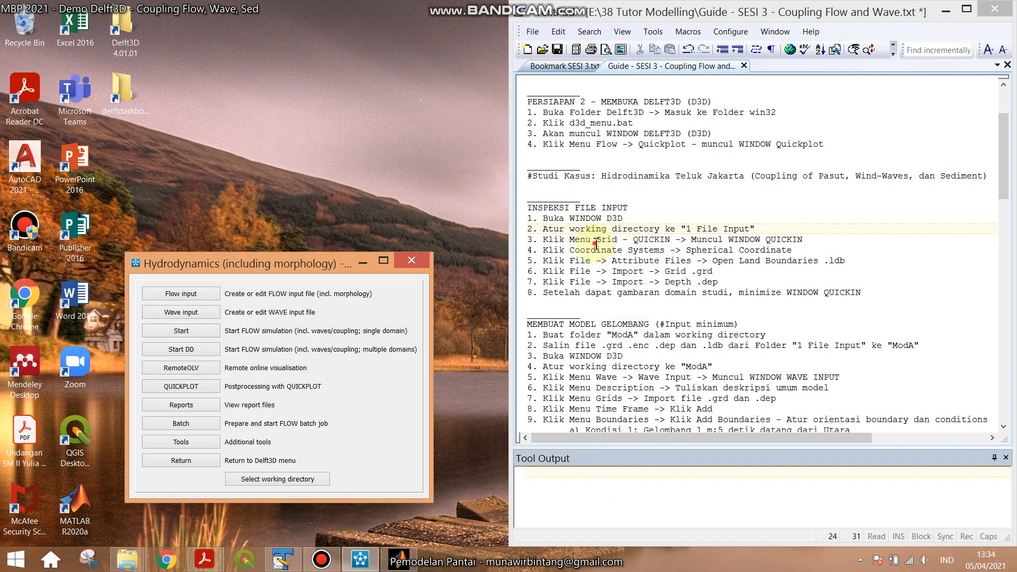
Return to the Delft3D main menu, start QUICKIN from the Grid module and dock its window beside the guide.
left_click_drag(595, 244, 797, 238)
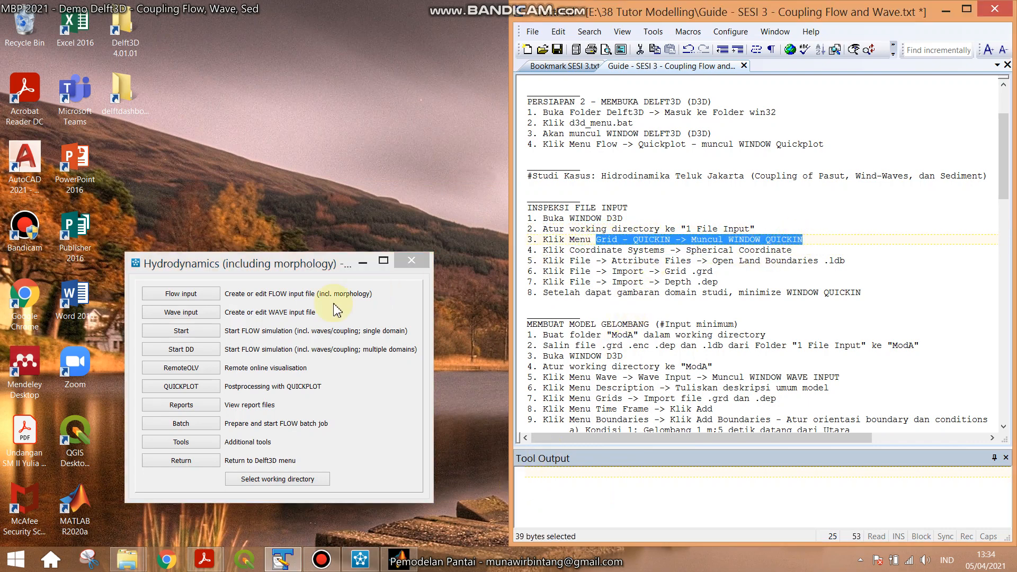
left_click(188, 461)
left_click(188, 316)
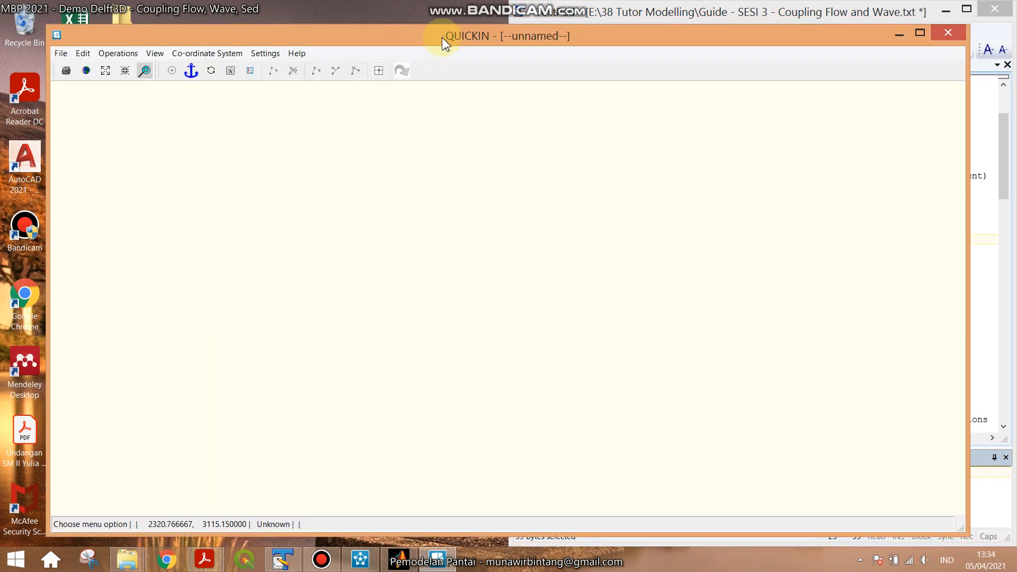
left_click_drag(443, 35, 0, 95)
Set the QUICKIN coordinate system to Spherical Co-ordinates.
left_click(781, 261)
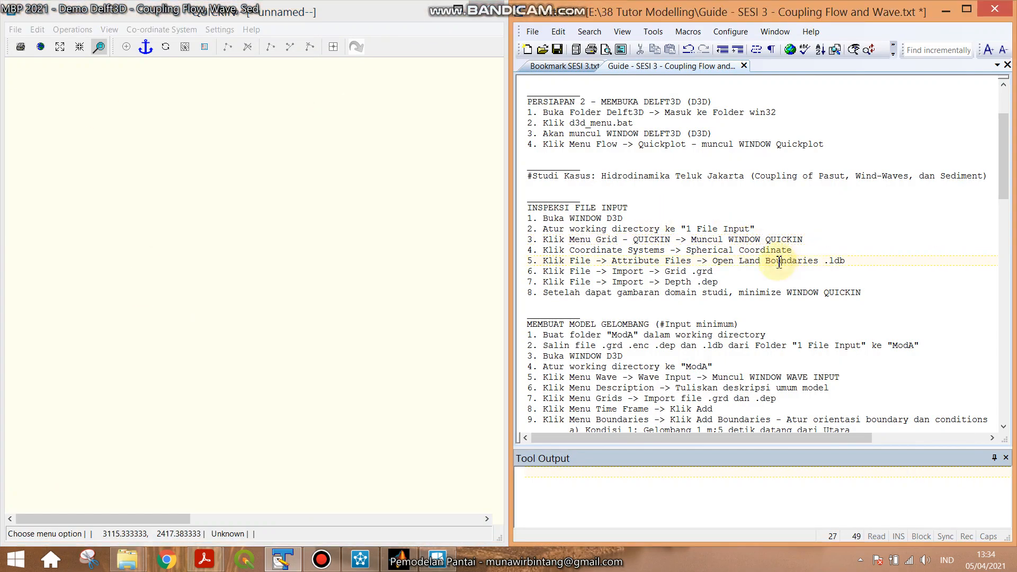
left_click(154, 31)
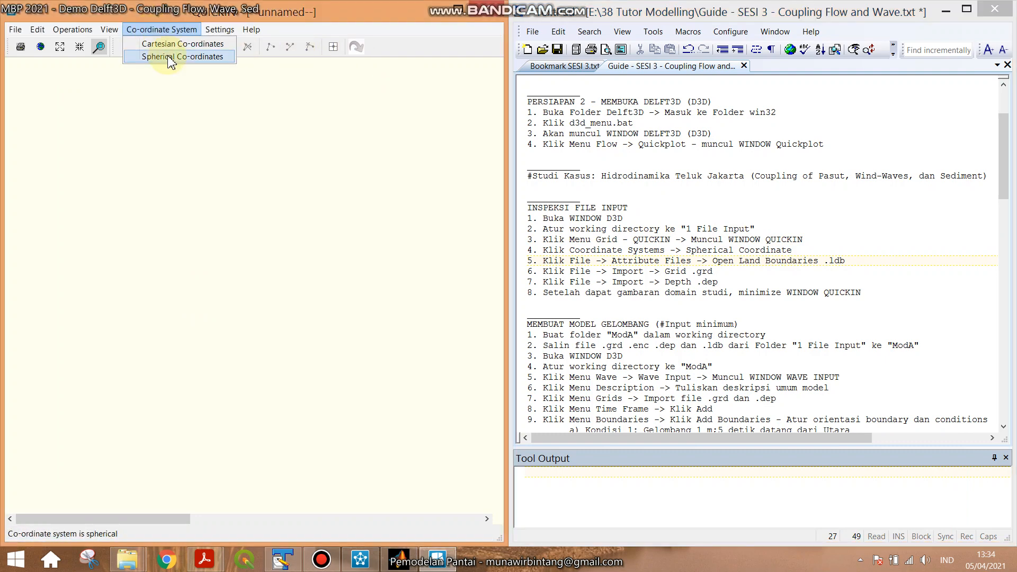
left_click(170, 57)
Load the land boundary file Jakarta.ldb into QUICKIN.
left_click(15, 29)
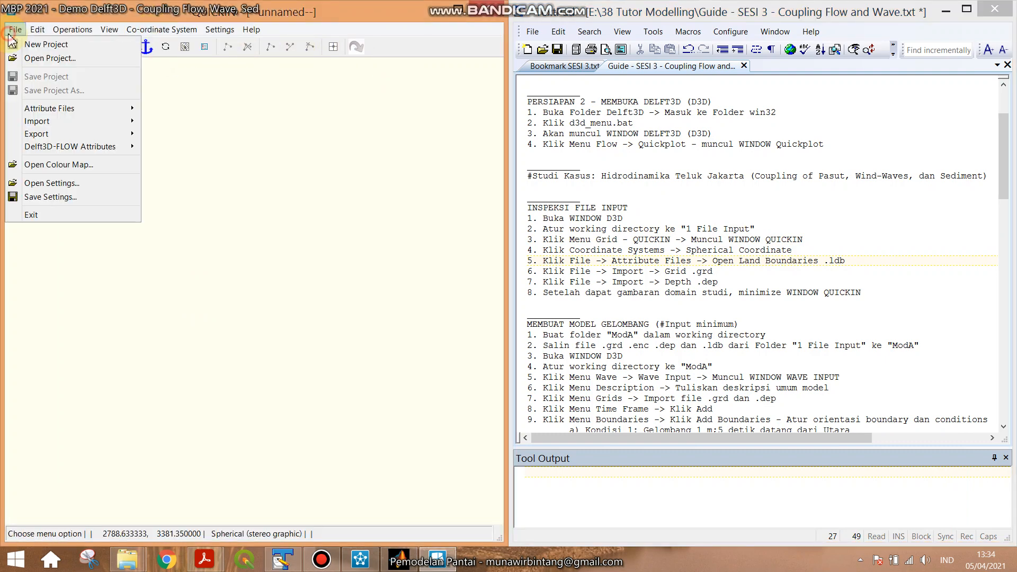
mouse_move(69, 109)
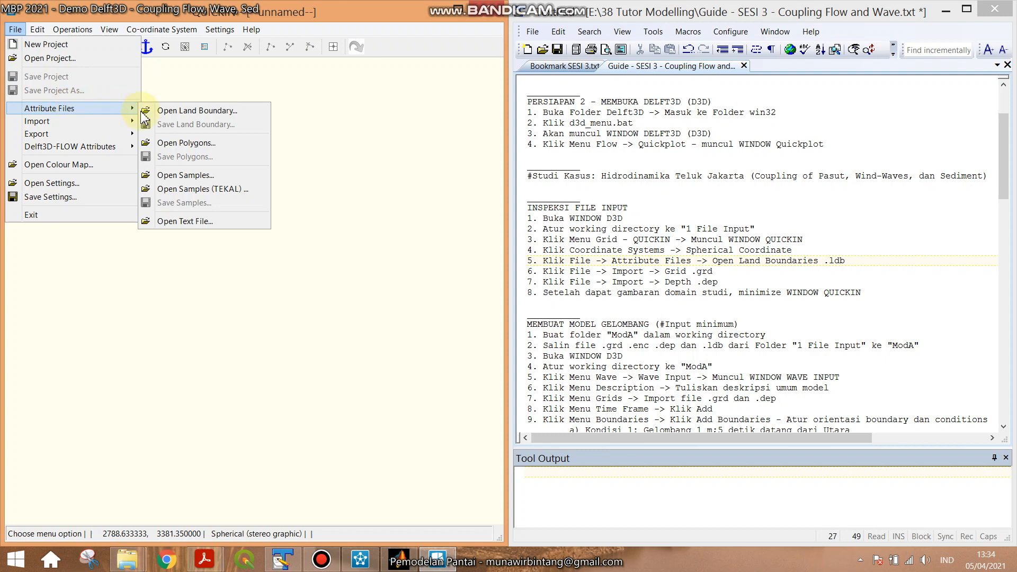
left_click(159, 110)
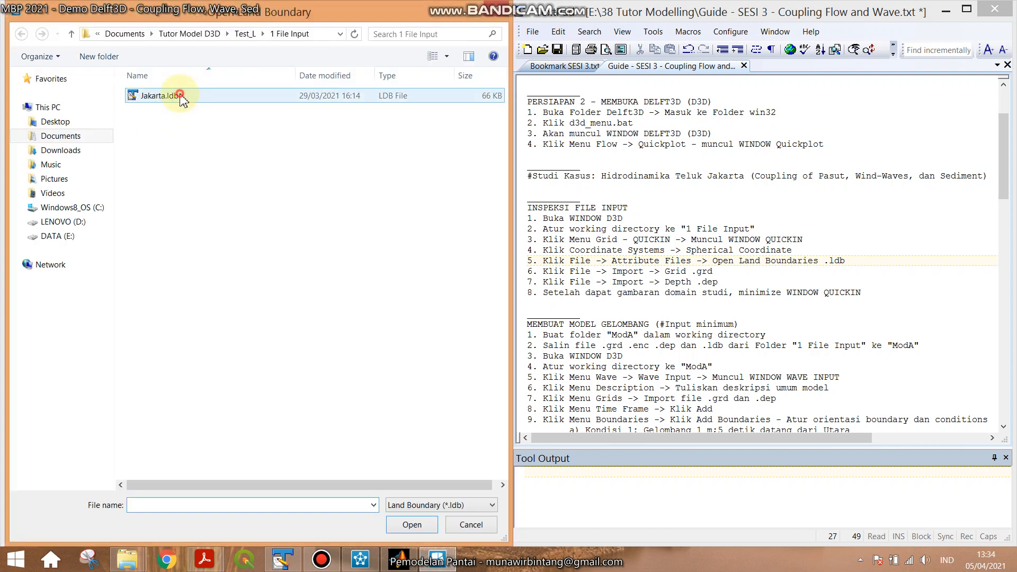
double_click(180, 98)
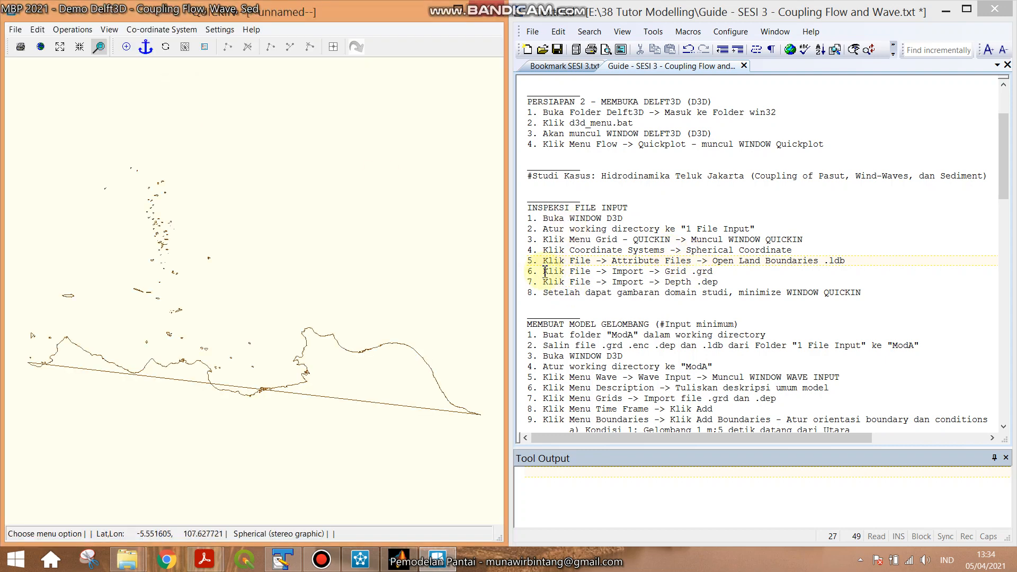
Import the computational grid Grid_002.grd over the land boundary.
left_click_drag(543, 272, 712, 272)
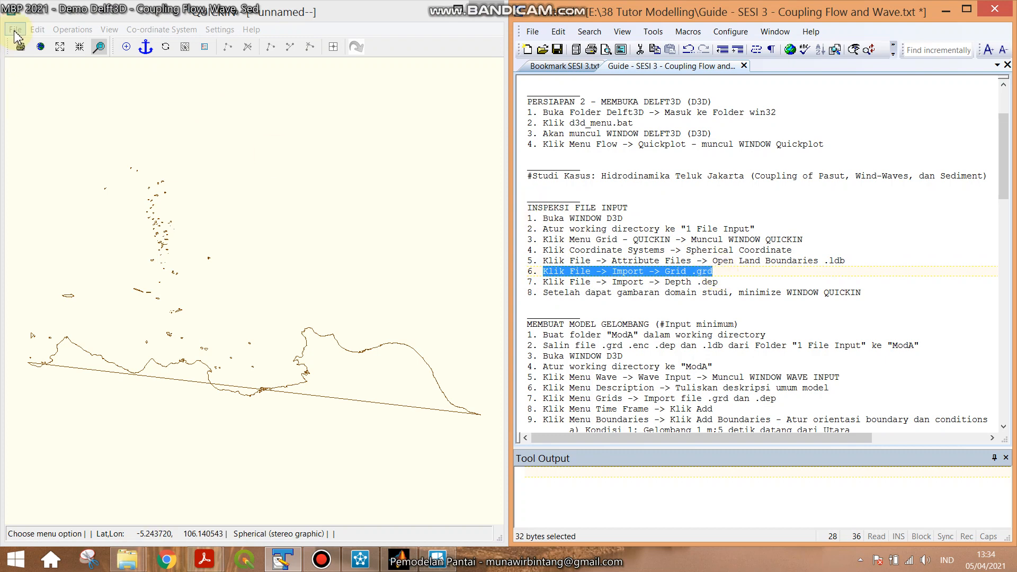
left_click(15, 31)
mouse_move(68, 120)
left_click(156, 123)
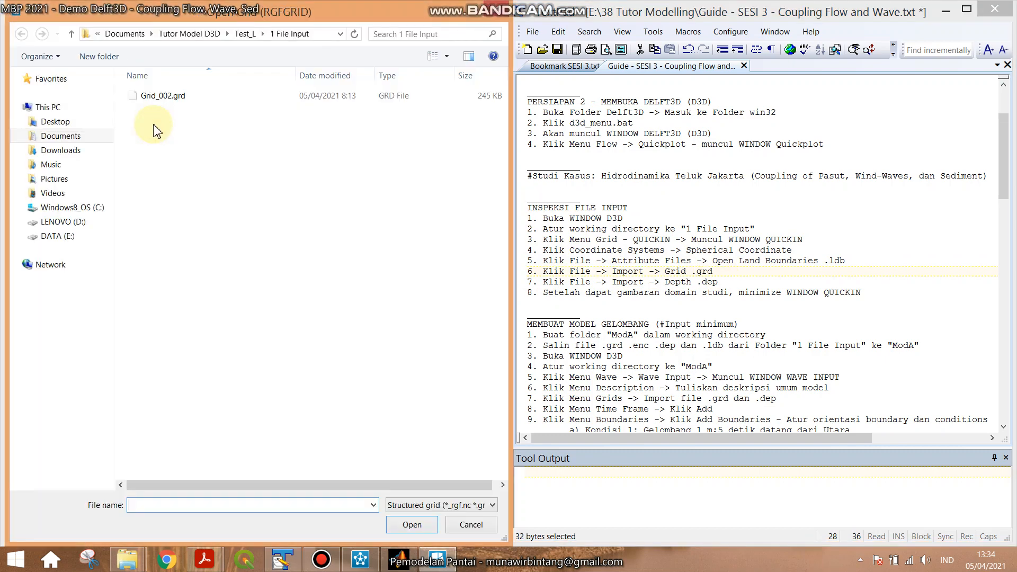
double_click(167, 101)
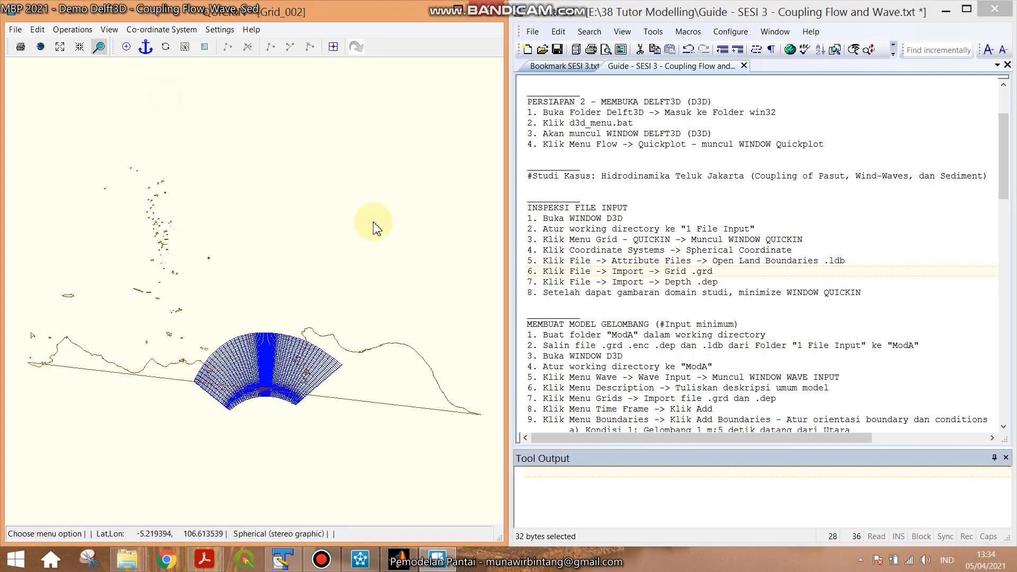
Import the depth (.dep) file onto the grid and inspect the bathymetry of the study domain.
left_click(527, 282)
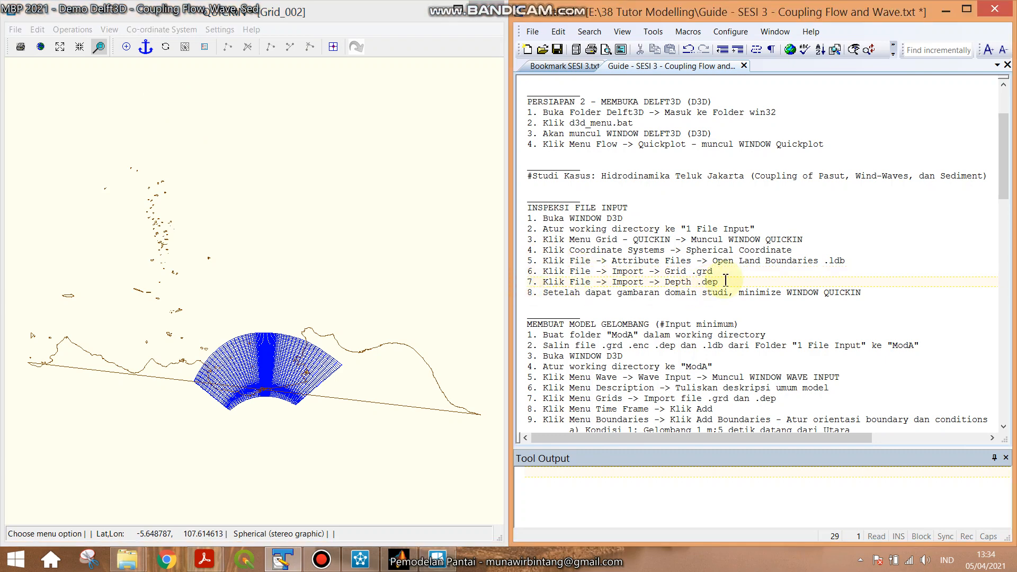
left_click(14, 29)
mouse_move(53, 139)
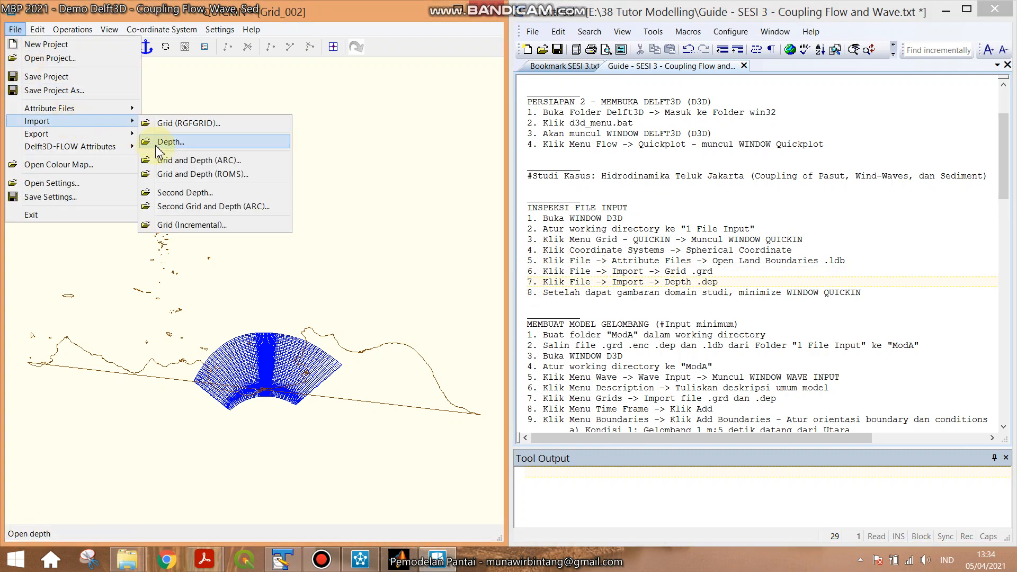
left_click(159, 143)
double_click(173, 101)
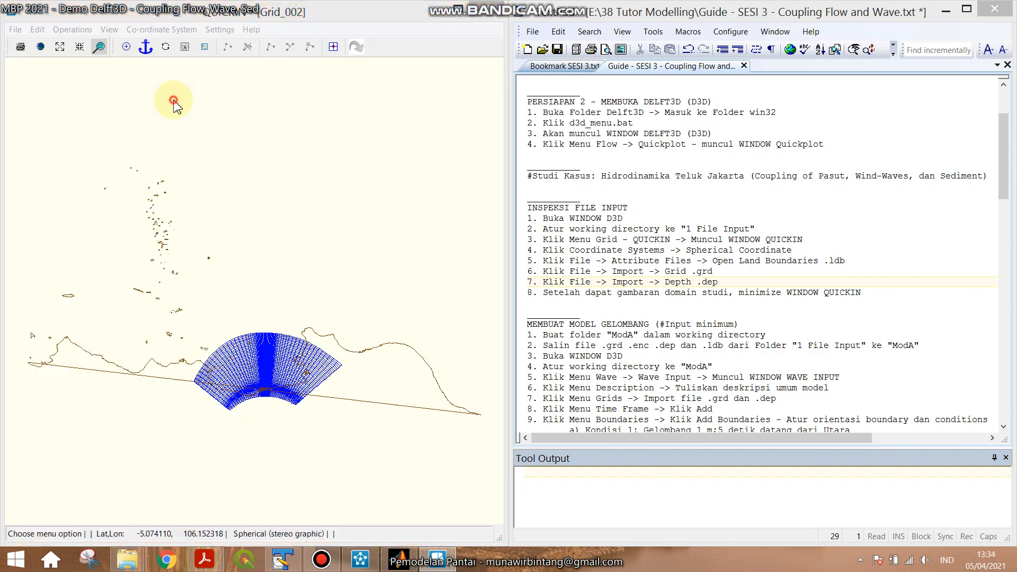
scroll(241, 417, "up", 5)
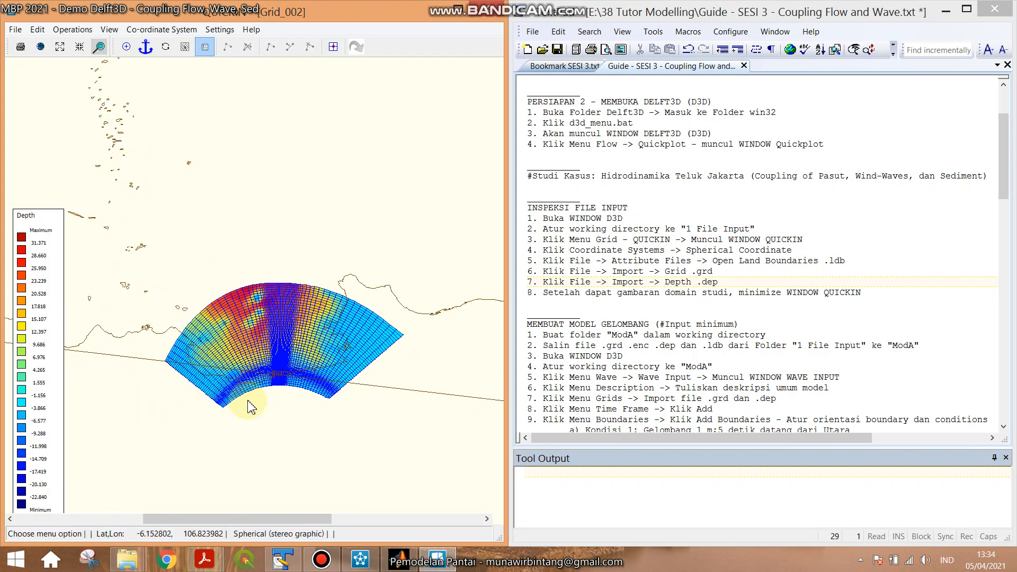
scroll(323, 359, "up", 1)
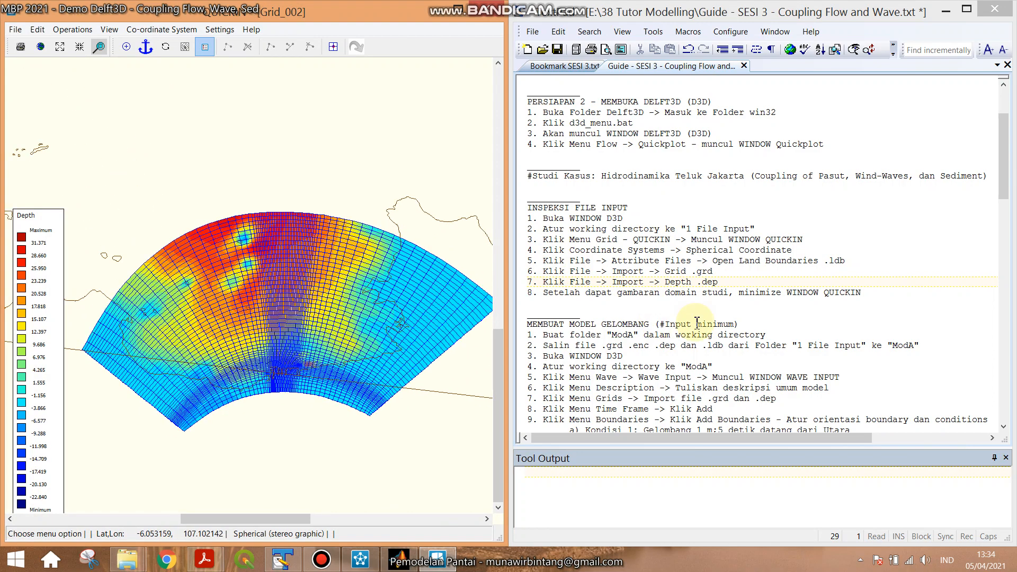
Read the end of the guide's input inspection section and its wave model section, MEMBUAT MODEL GELOMBANG.
double_click(634, 293)
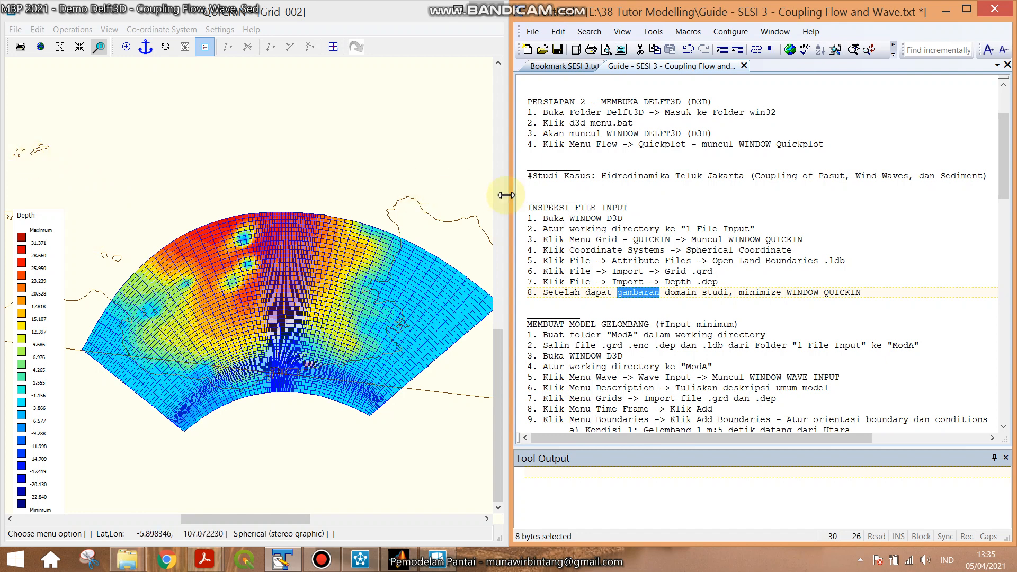
right_click(571, 285)
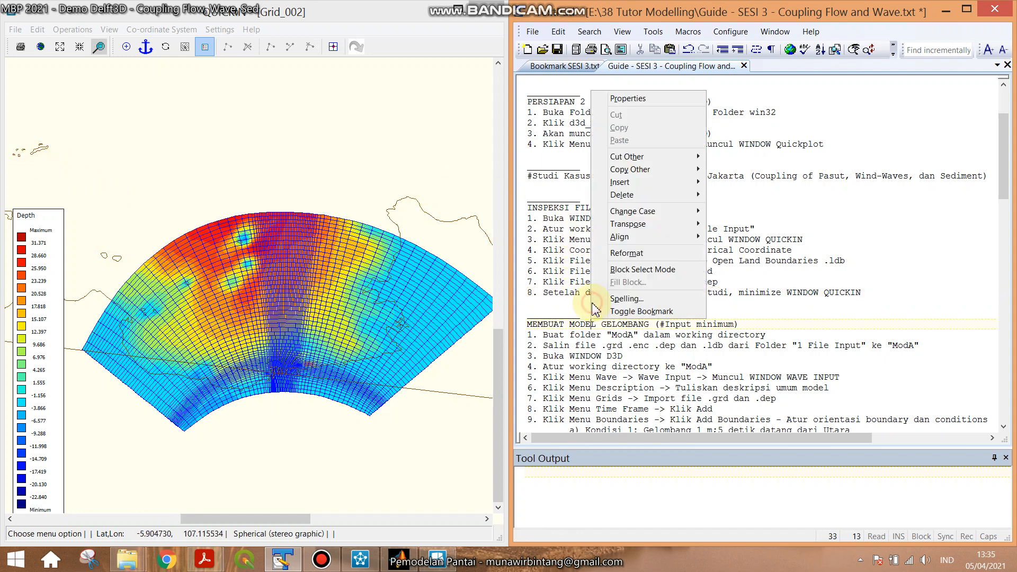
left_click(575, 324)
scroll(573, 326, "down", 4)
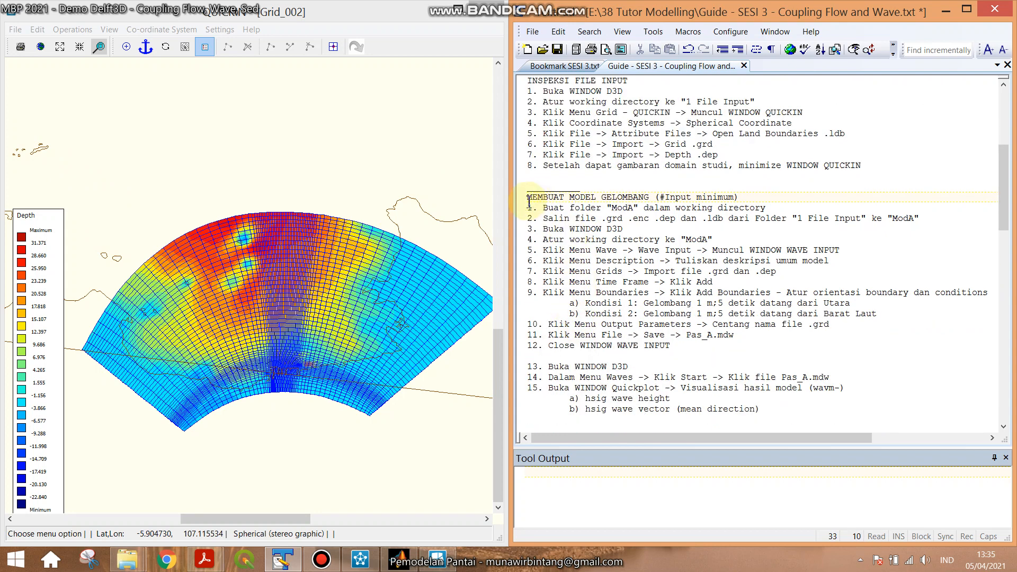
left_click_drag(529, 198, 751, 194)
left_click(707, 217)
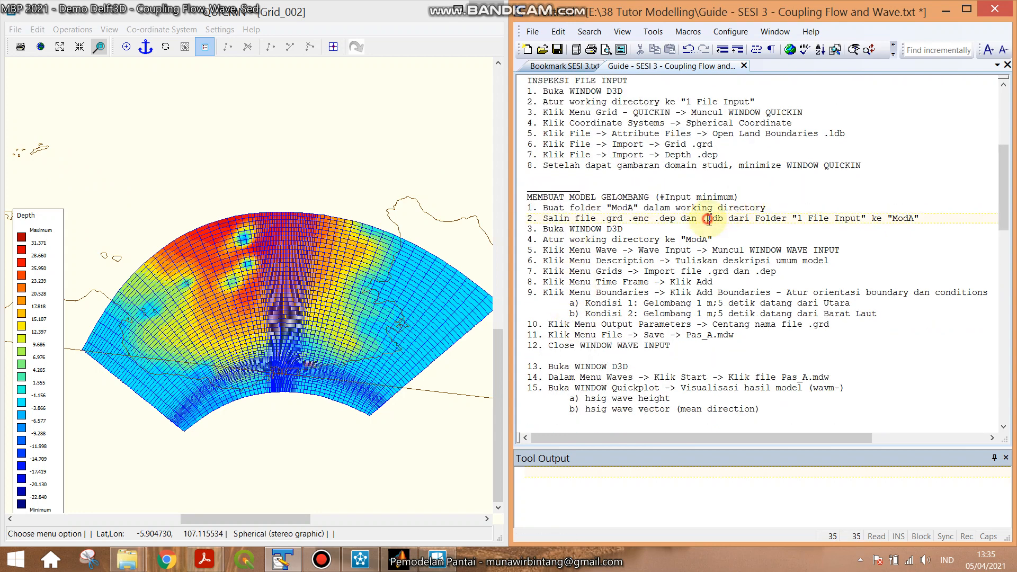
scroll(705, 214, "down", 2)
left_click_drag(655, 135, 745, 133)
left_click(655, 155)
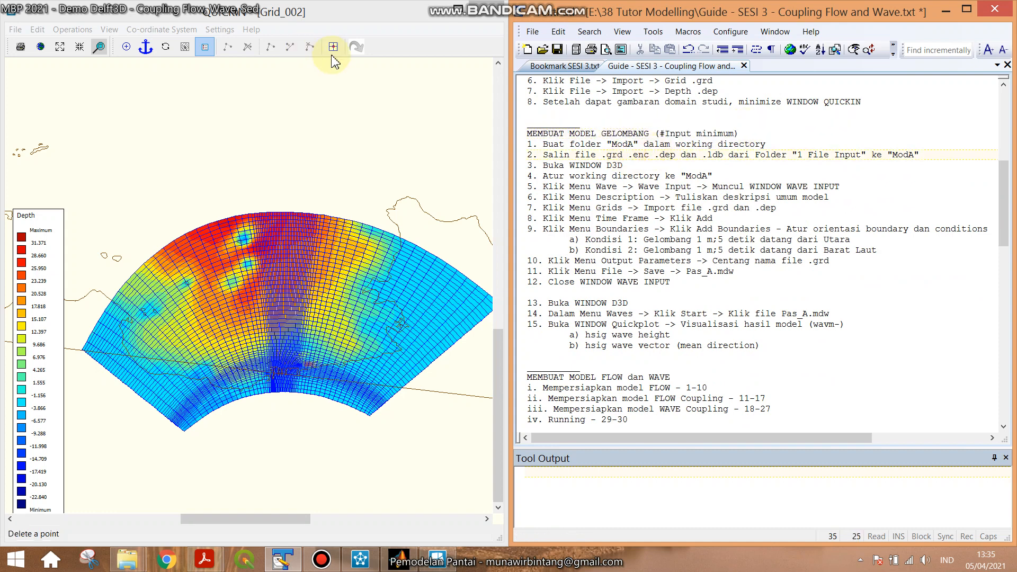
Minimize QUICKIN, then create a folder named ModA inside the Test_L working folder in File Explorer and open it.
left_click(438, 13)
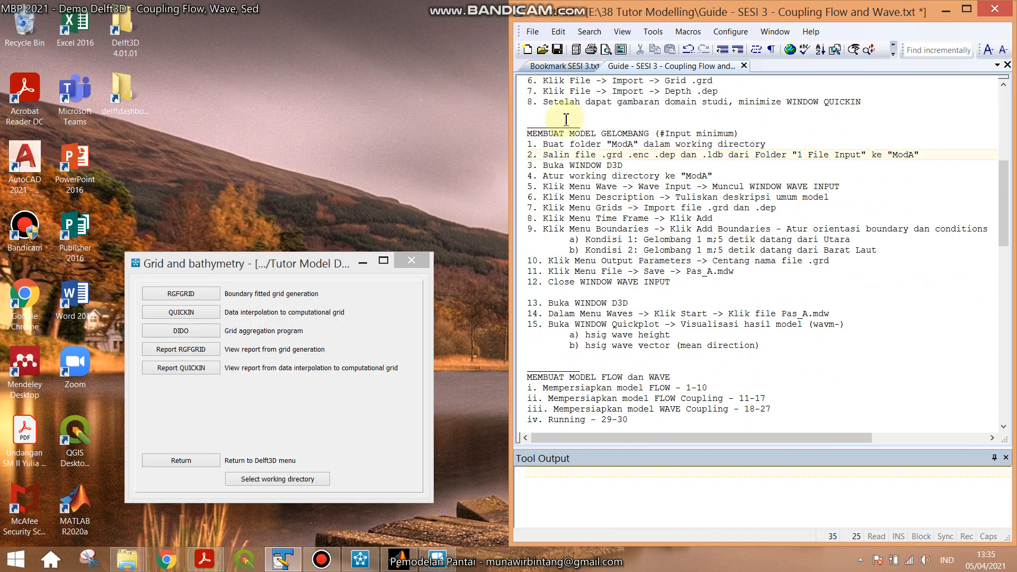
double_click(612, 144)
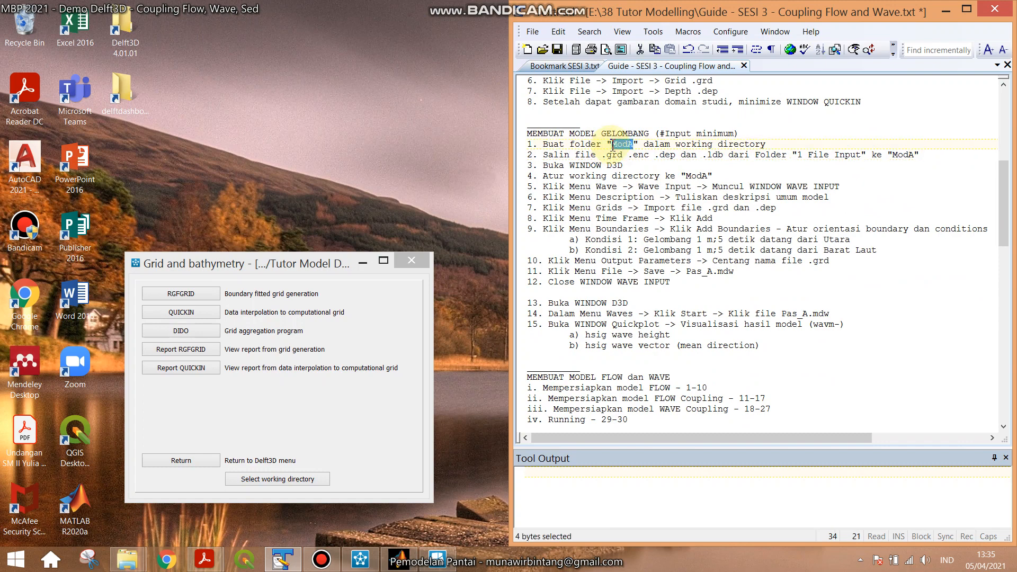
left_click(127, 559)
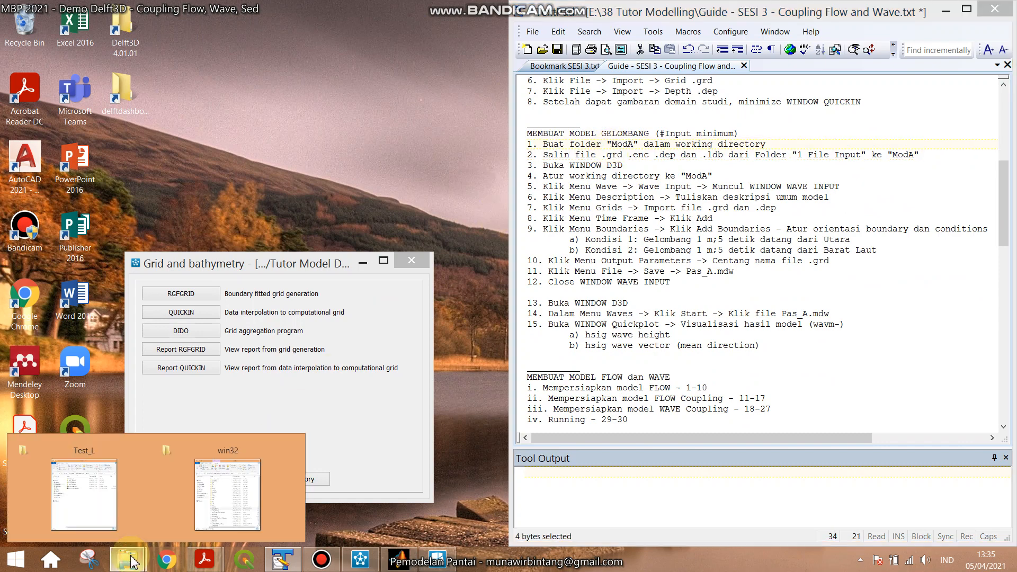
left_click(99, 507)
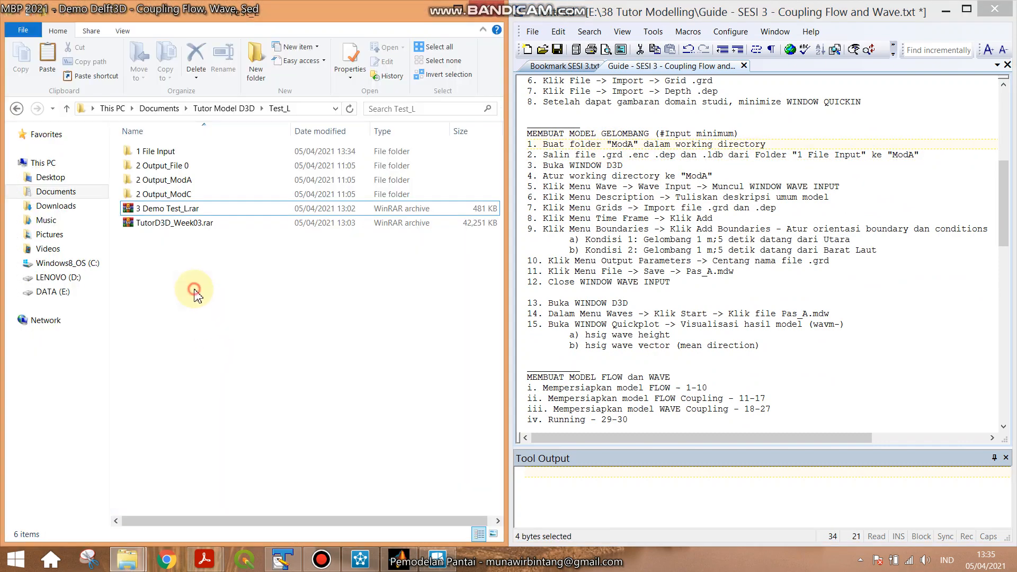
right_click(197, 252)
mouse_move(299, 390)
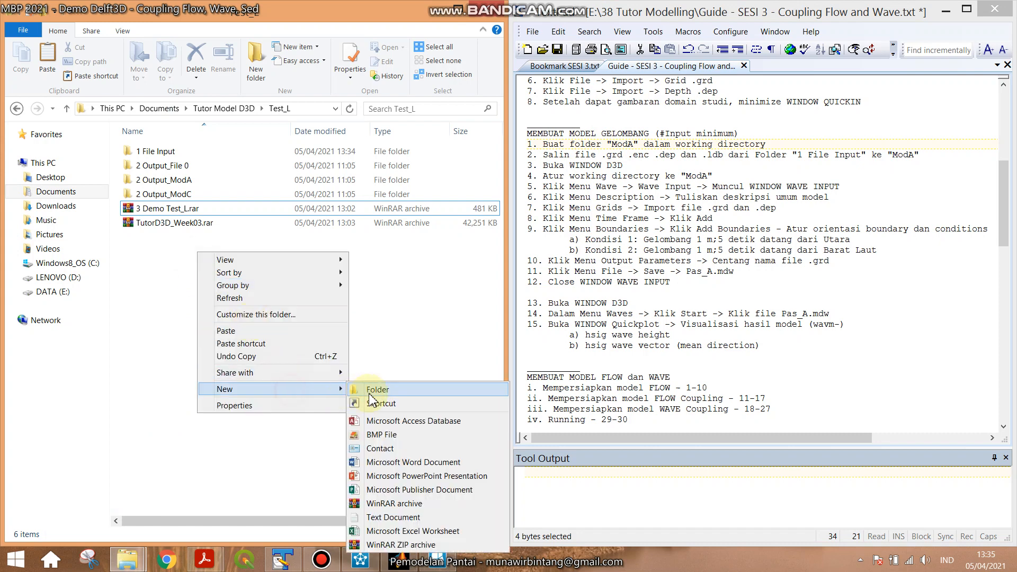
left_click(369, 395)
type("ModA")
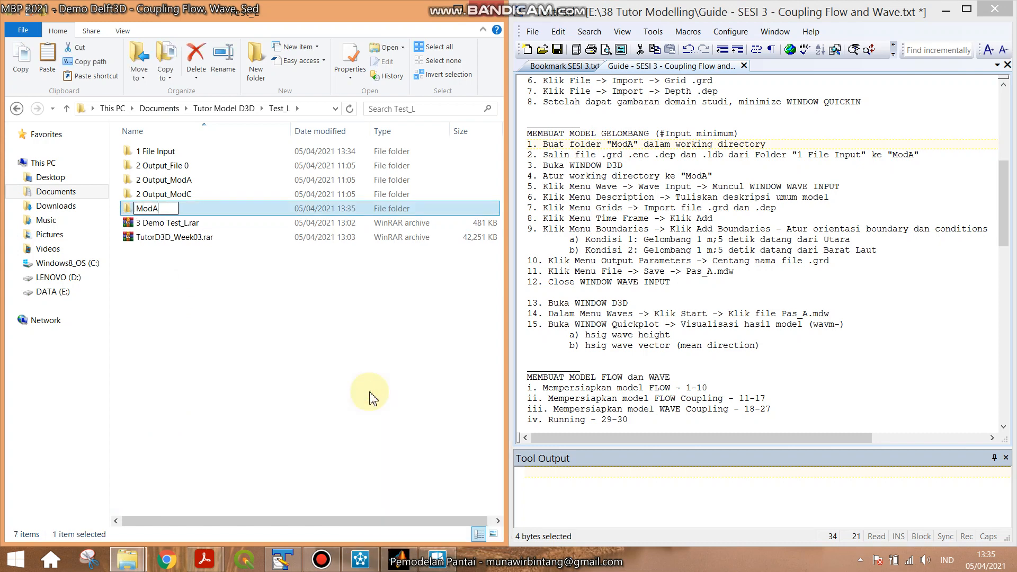
key("Return")
key("Return")
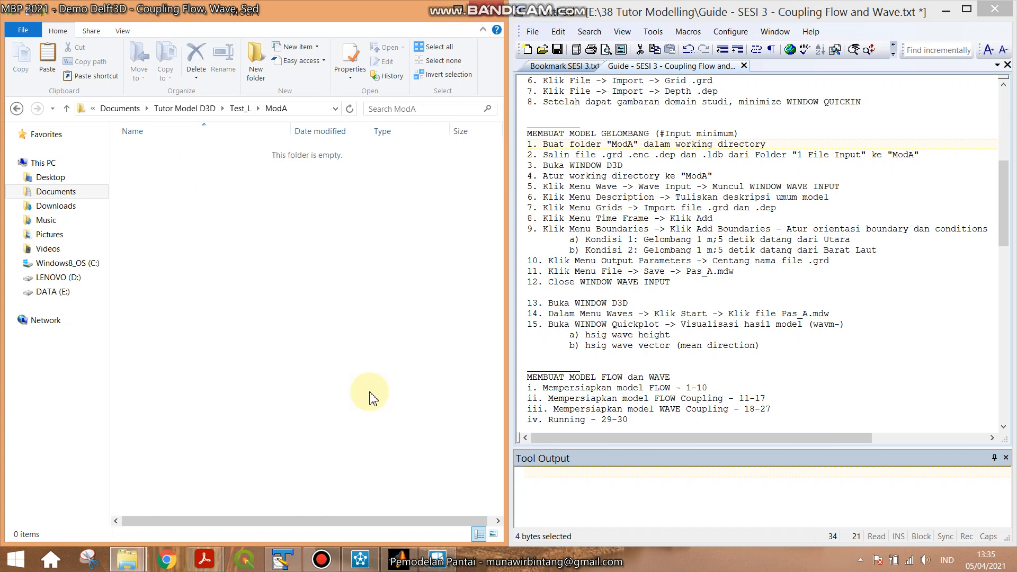
Open the 1 File Input folder and sort its files by type.
left_click(602, 157)
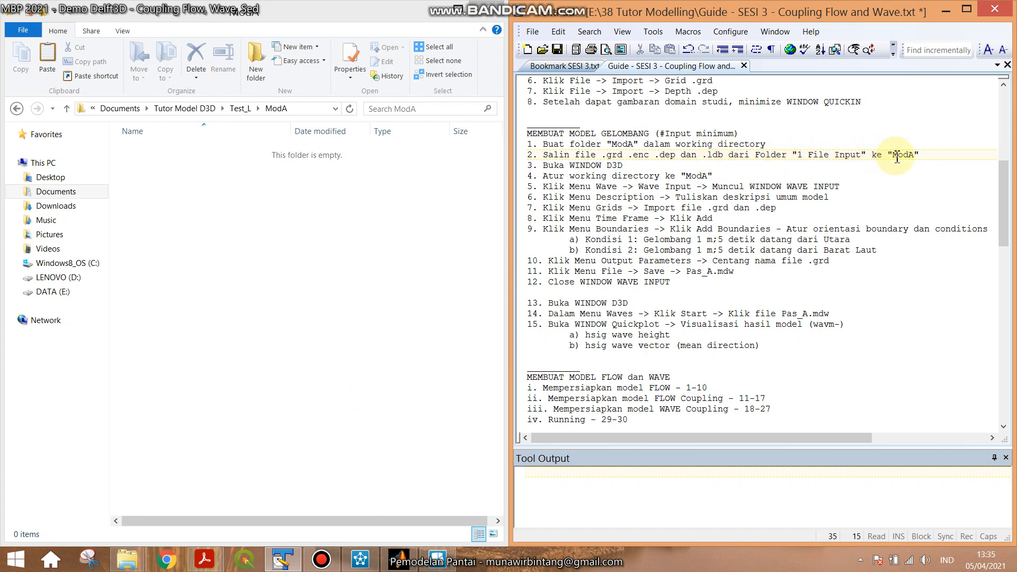
left_click(258, 109)
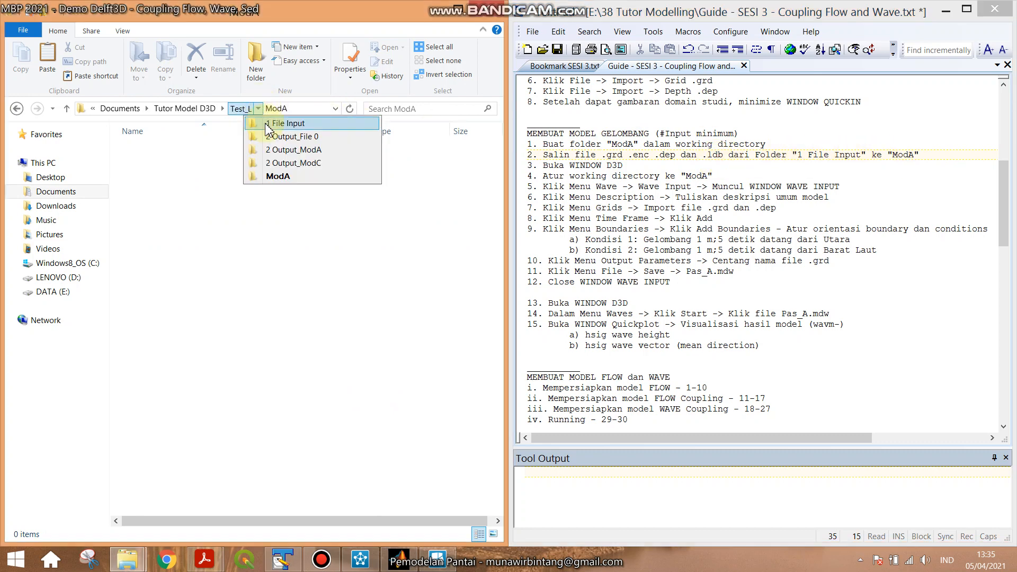
left_click(267, 129)
left_click_drag(182, 337, 233, 154)
left_click(259, 330)
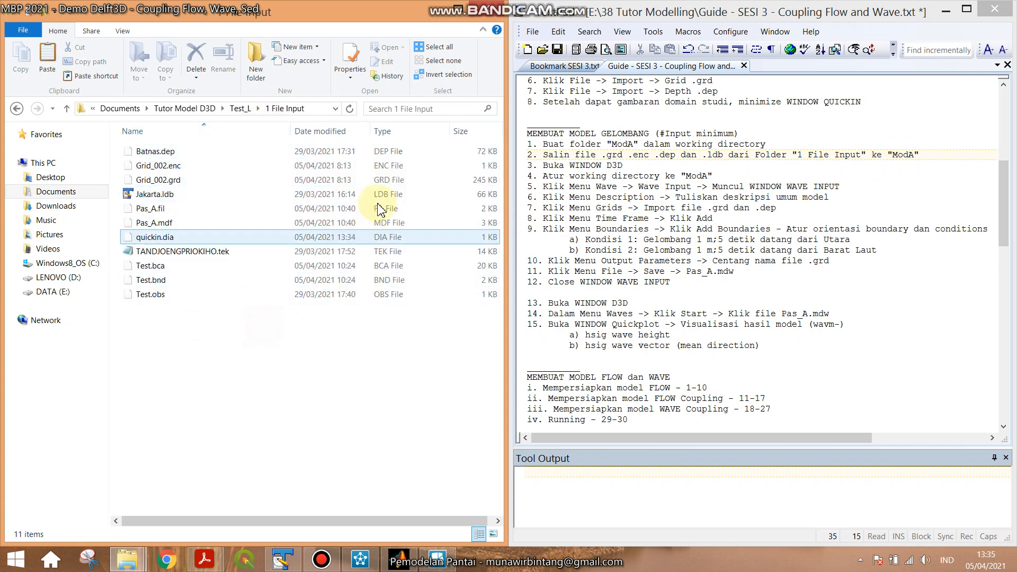
left_click(386, 132)
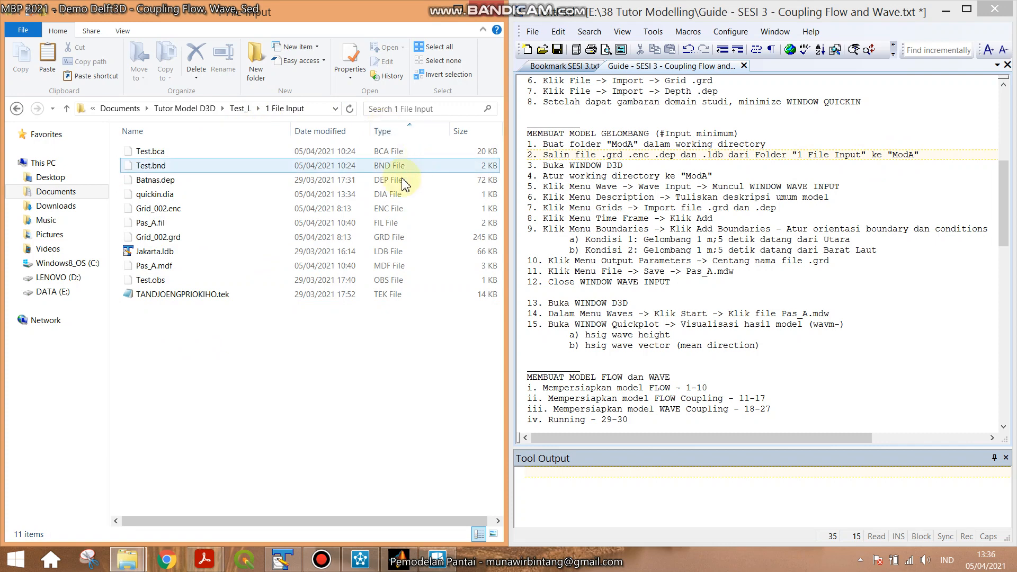
Copy the files Batnas.dep, Grid_002.enc, Grid_002.grd and Jakarta.ldb from 1 File Input.
left_click(406, 211)
left_click(406, 237, "ctrl")
left_click(410, 256, "ctrl")
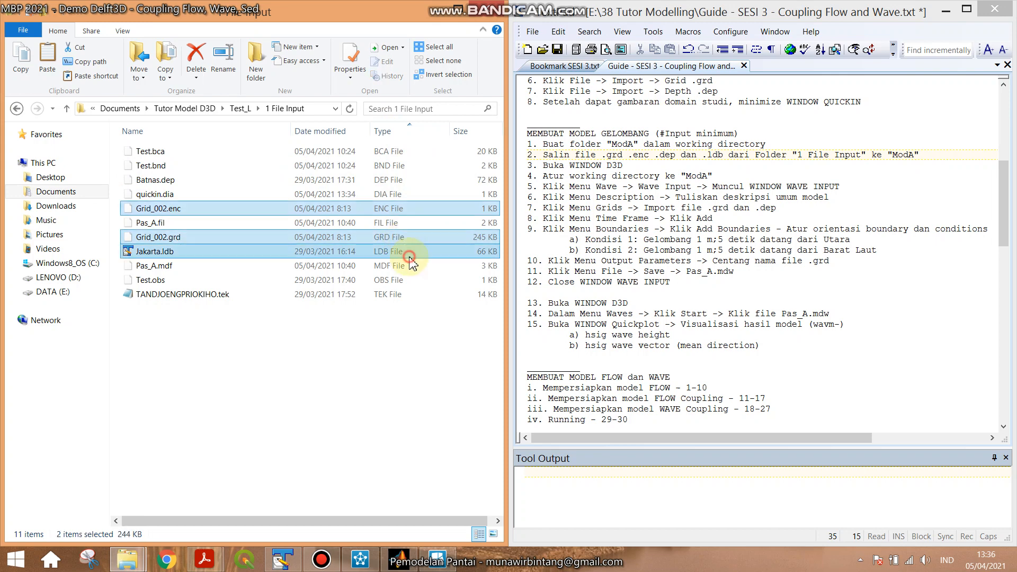
left_click(397, 181, "ctrl")
right_click(400, 183)
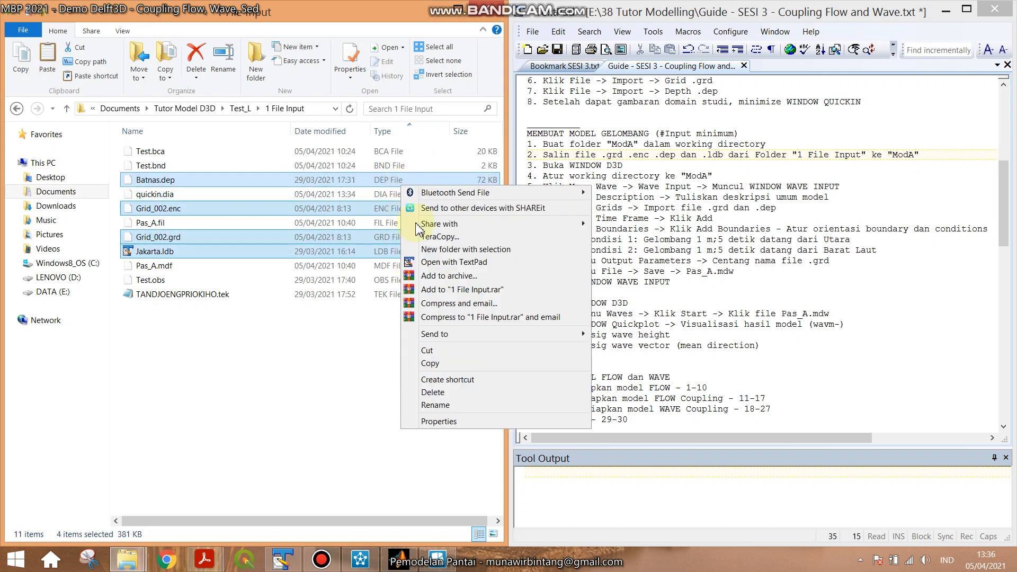
left_click(430, 363)
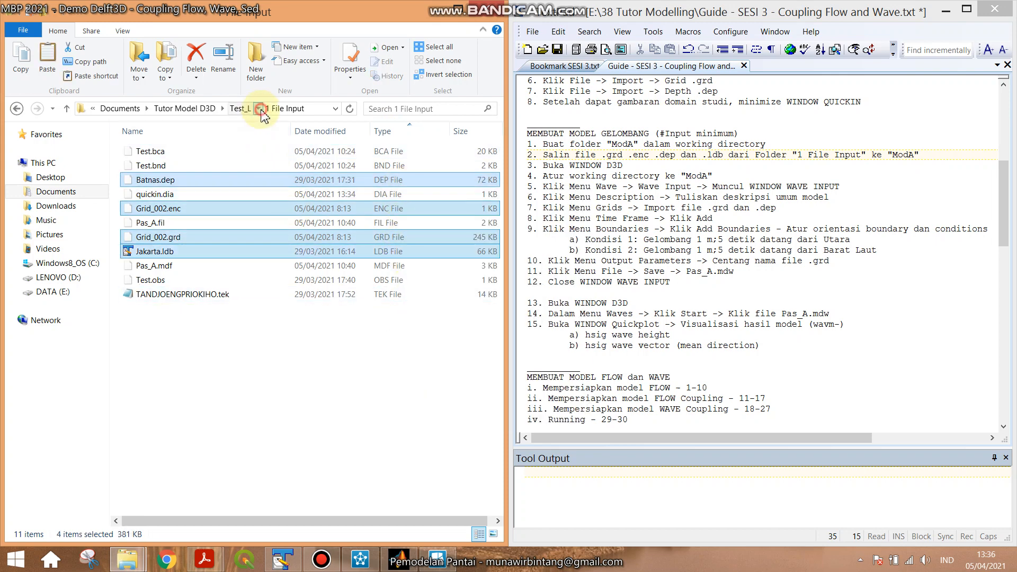
Paste the copied input files into the ModA folder.
left_click(260, 110)
left_click(272, 172)
right_click(229, 208)
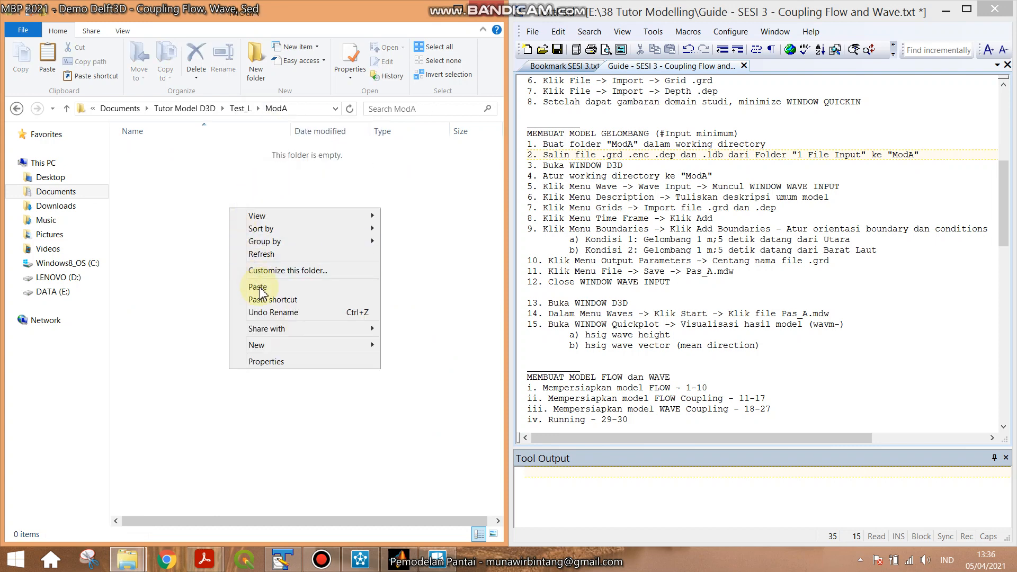
left_click(259, 289)
left_click(296, 335)
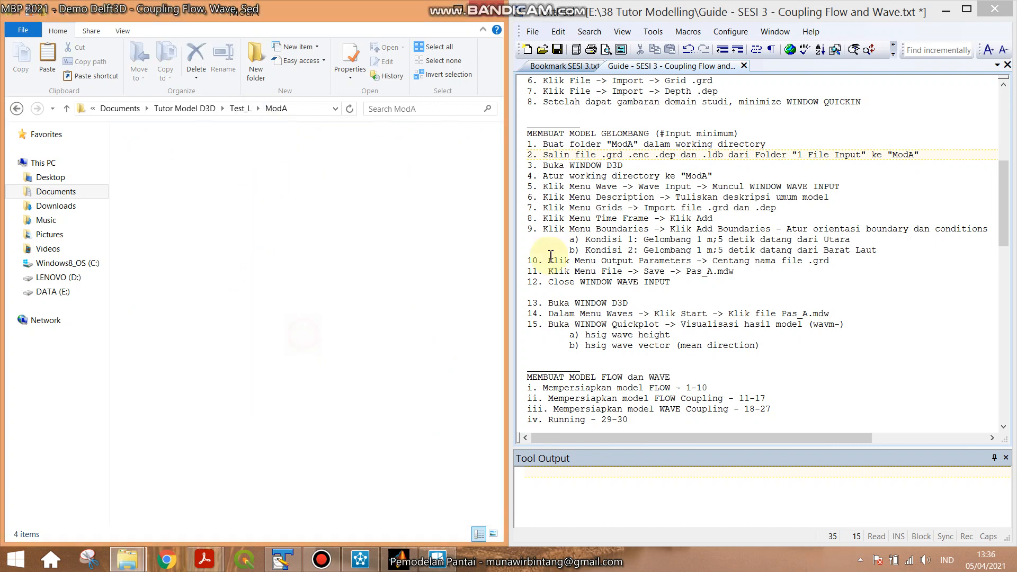
Switch to Delft3D and set its working directory to the Test_L\ModA folder.
left_click(621, 166)
double_click(590, 167)
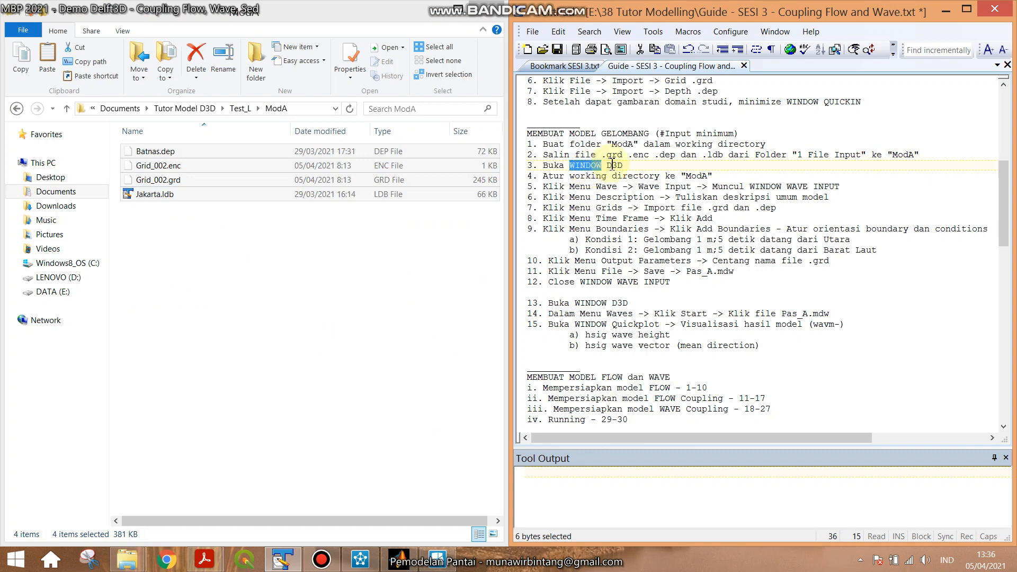
left_click(360, 558)
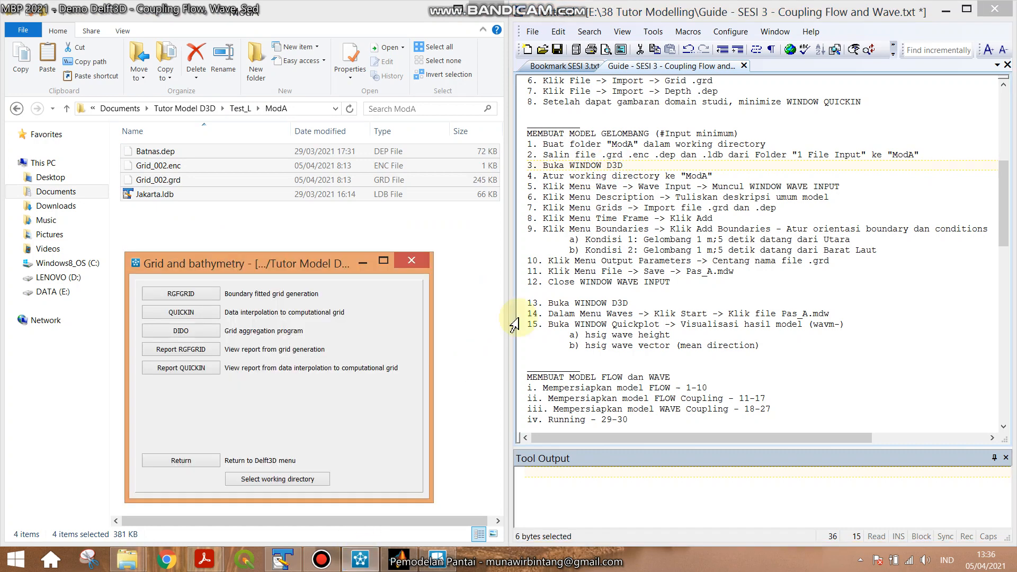
double_click(692, 176)
left_click(302, 479)
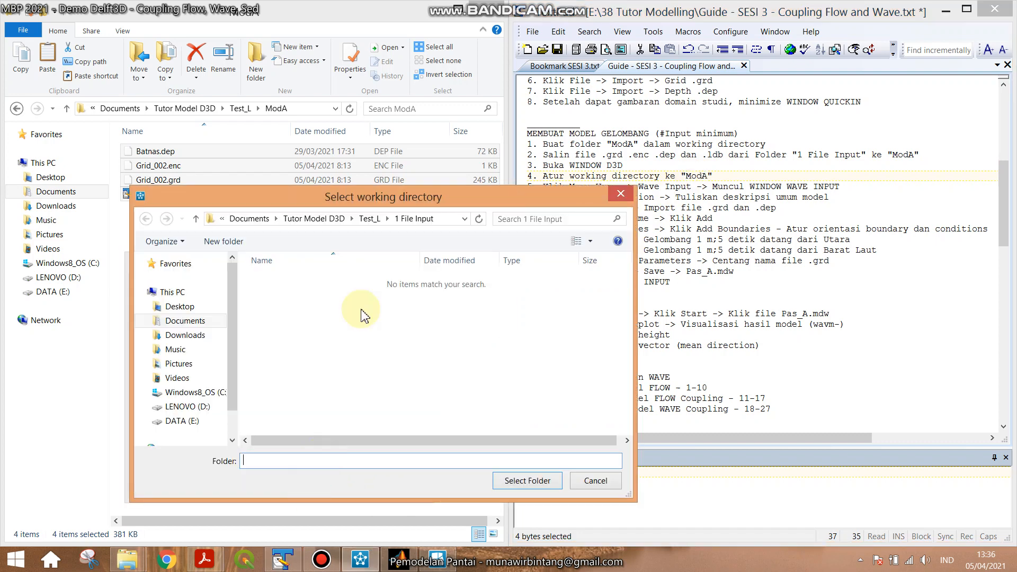
left_click(387, 218)
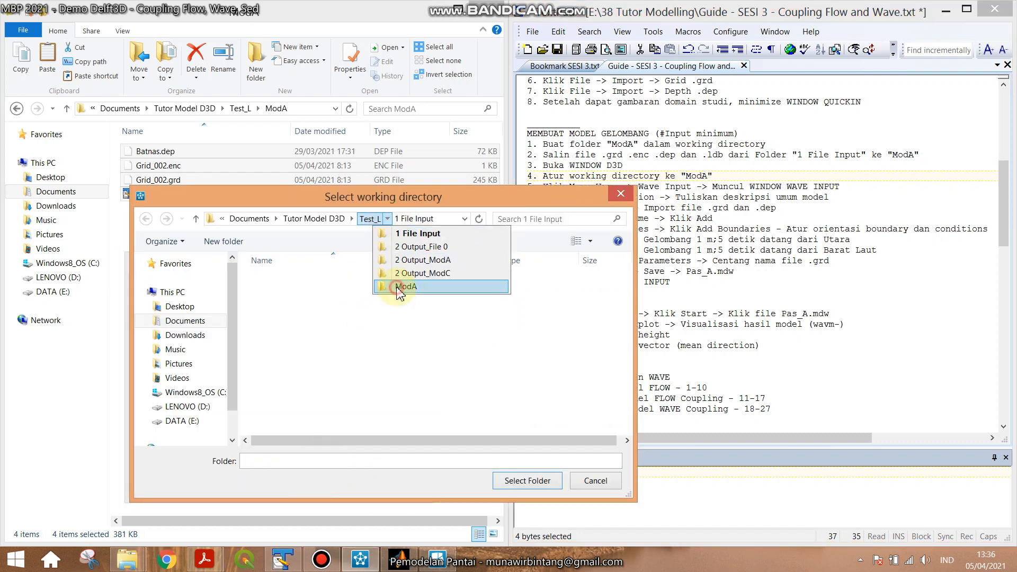
left_click(405, 287)
left_click(513, 480)
Return to the main Delft3D menu, launch Wave input from the standalone Waves module and place its window beside the guide.
left_click(666, 185)
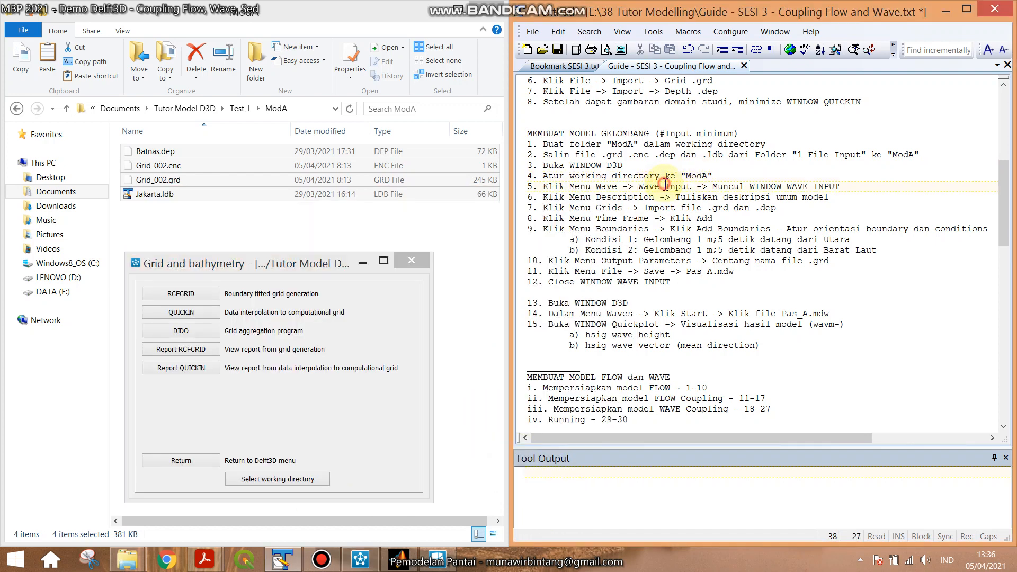
double_click(673, 186)
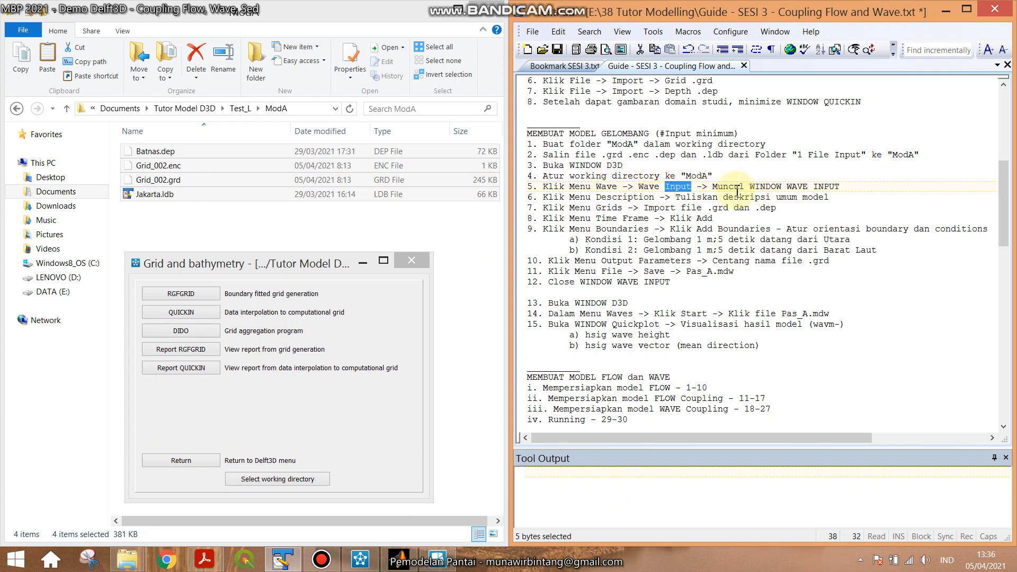
left_click_drag(752, 187, 840, 186)
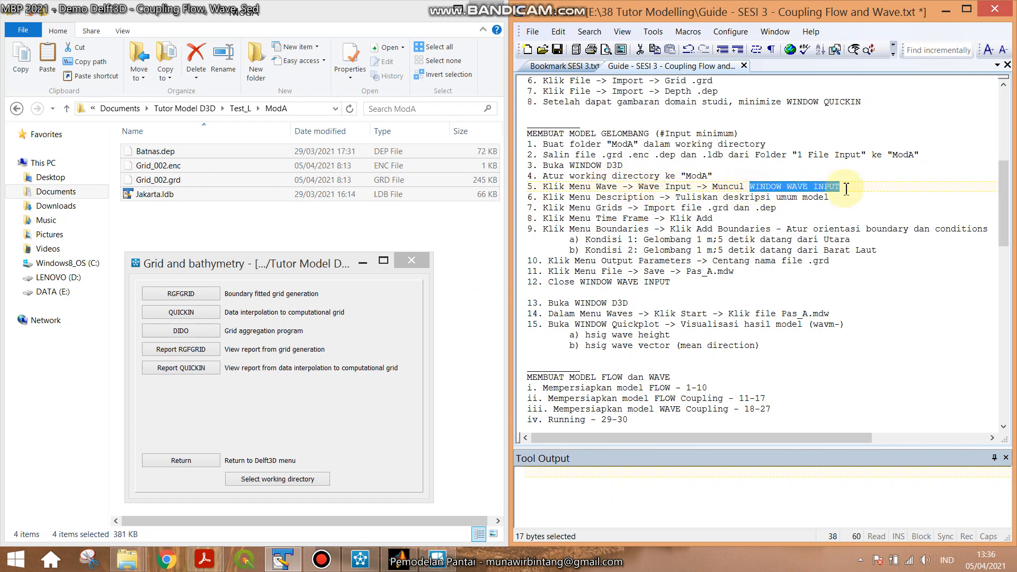
left_click(179, 460)
left_click(183, 354)
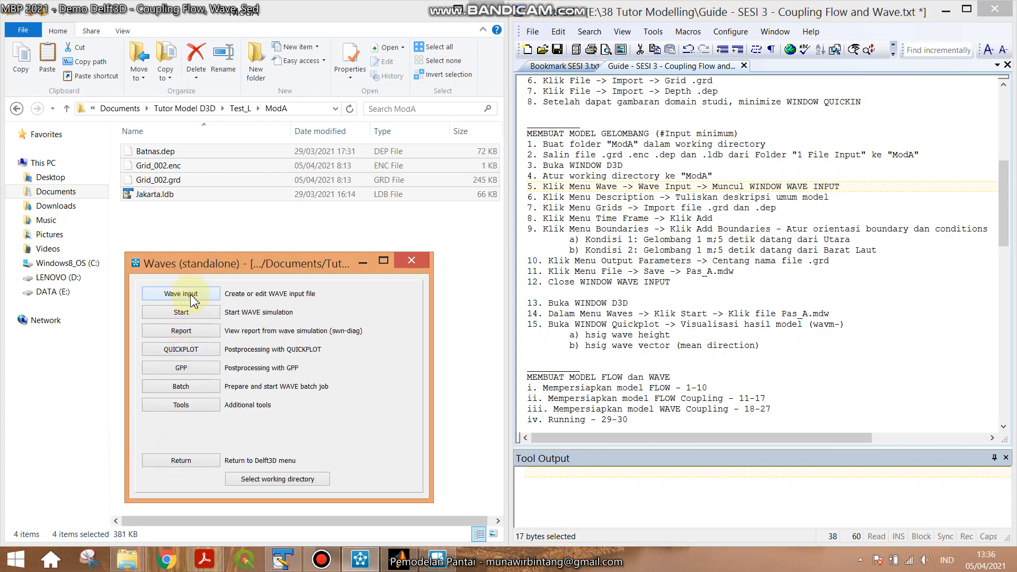
left_click(192, 295)
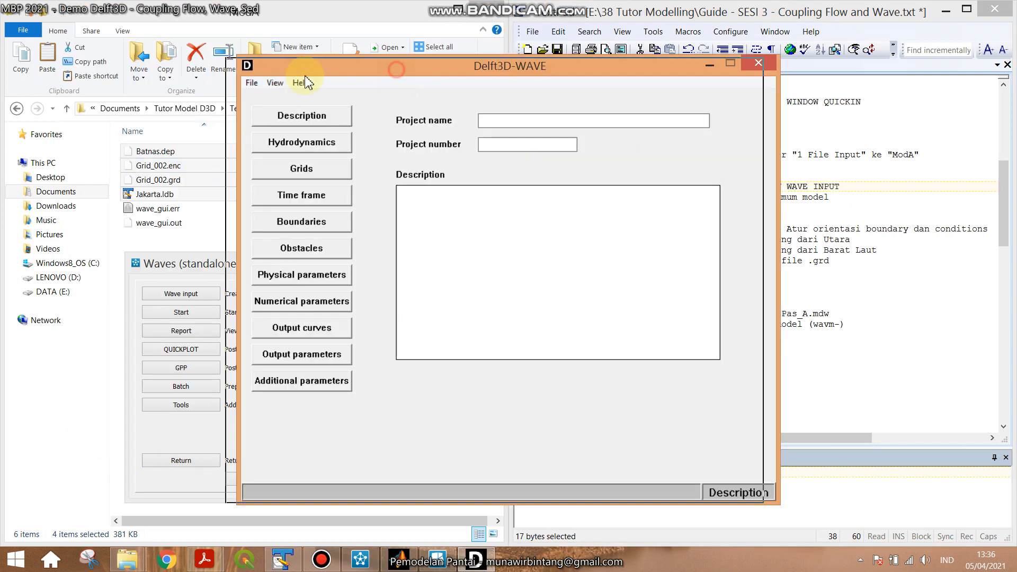
left_click_drag(396, 69, 164, 74)
Enter "Gelombang dari U" as the wave model's description and view the Hydrodynamics settings.
left_click(678, 209)
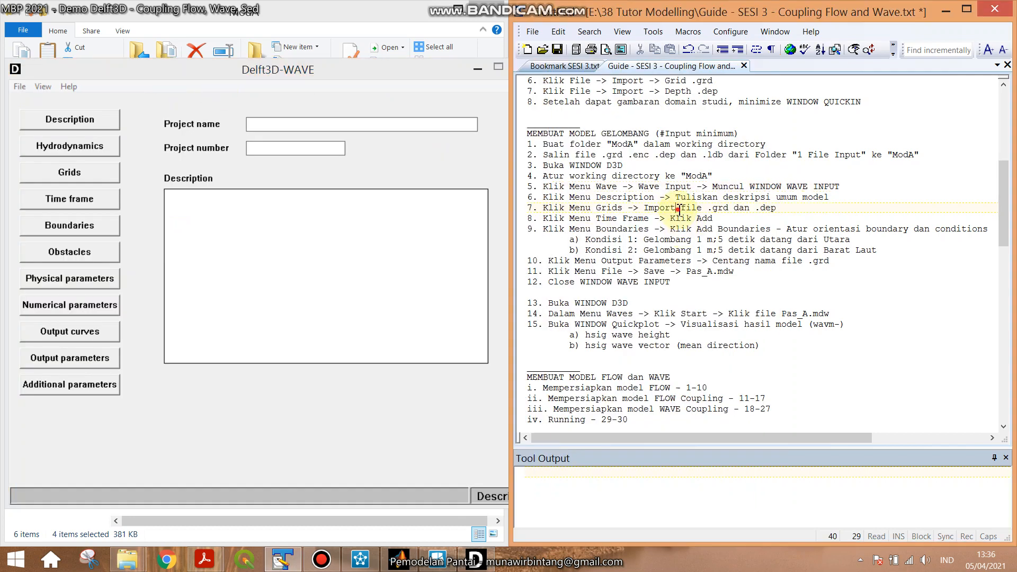
left_click(81, 117)
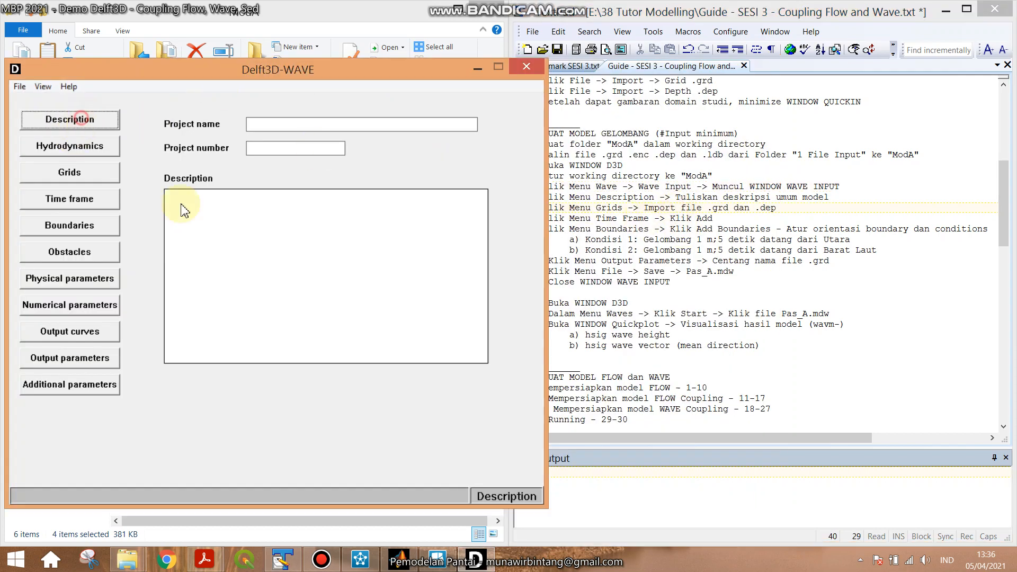
left_click(282, 254)
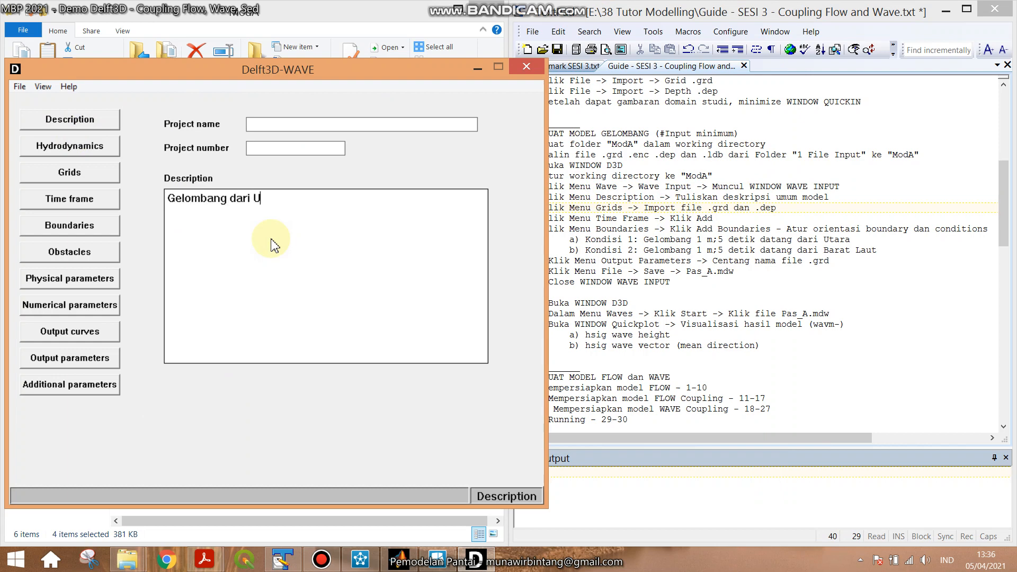
left_click(52, 148)
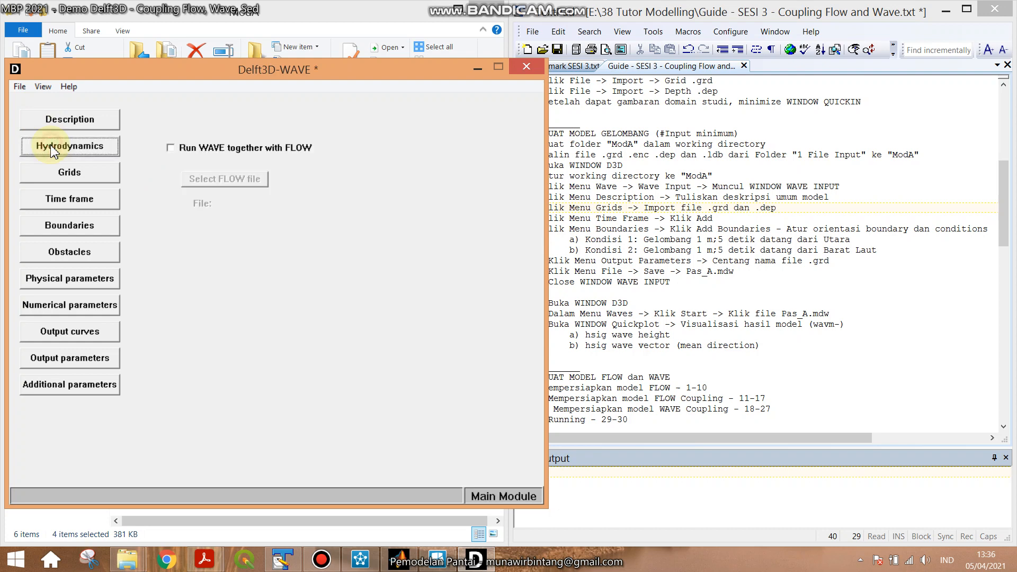
Import Grid_002.grd from ModA as the wave model's computational grid, following step 7 of the guide.
left_click(630, 223)
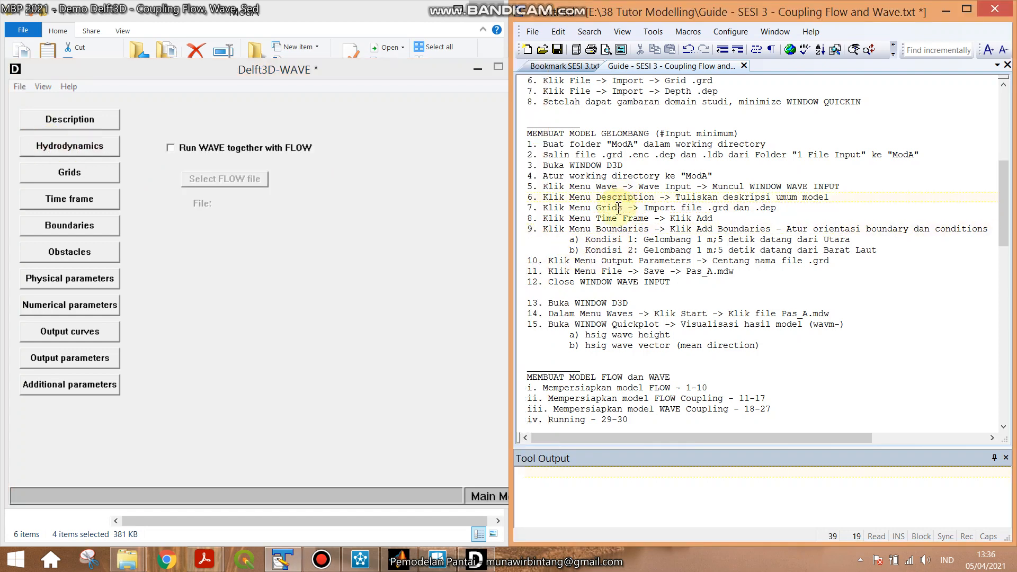
left_click_drag(596, 197, 842, 198)
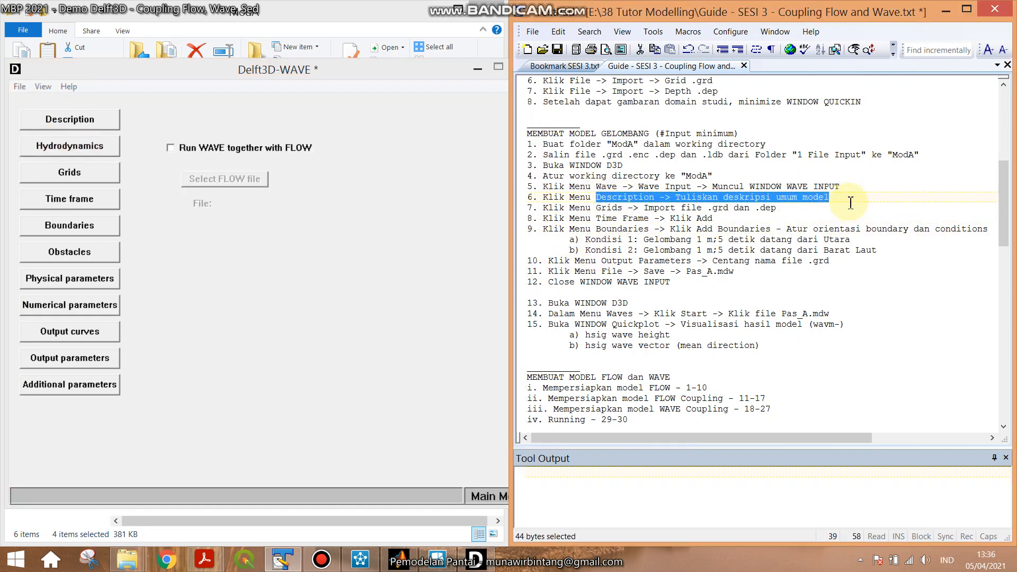
left_click_drag(597, 207, 800, 214)
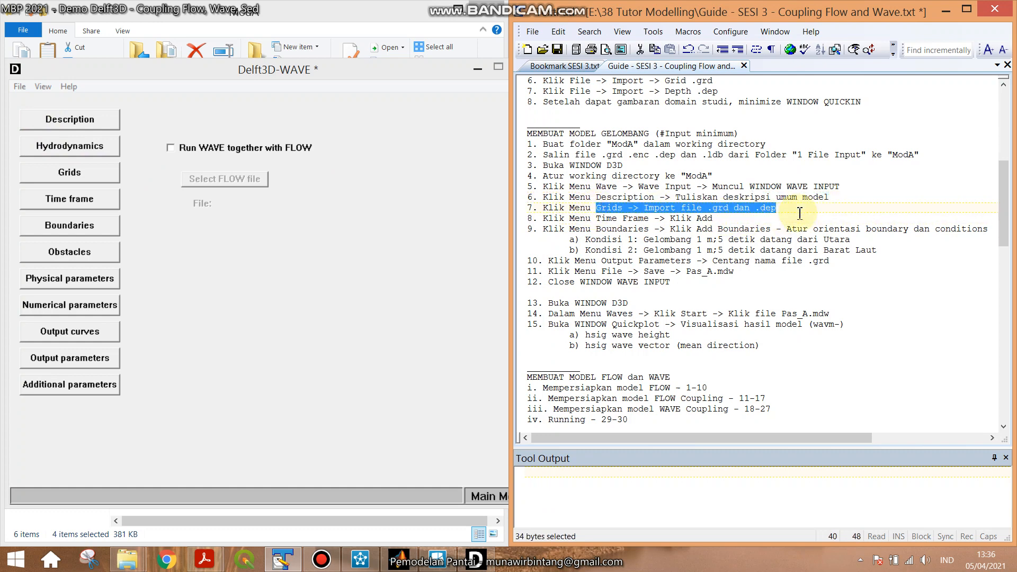
left_click(101, 174)
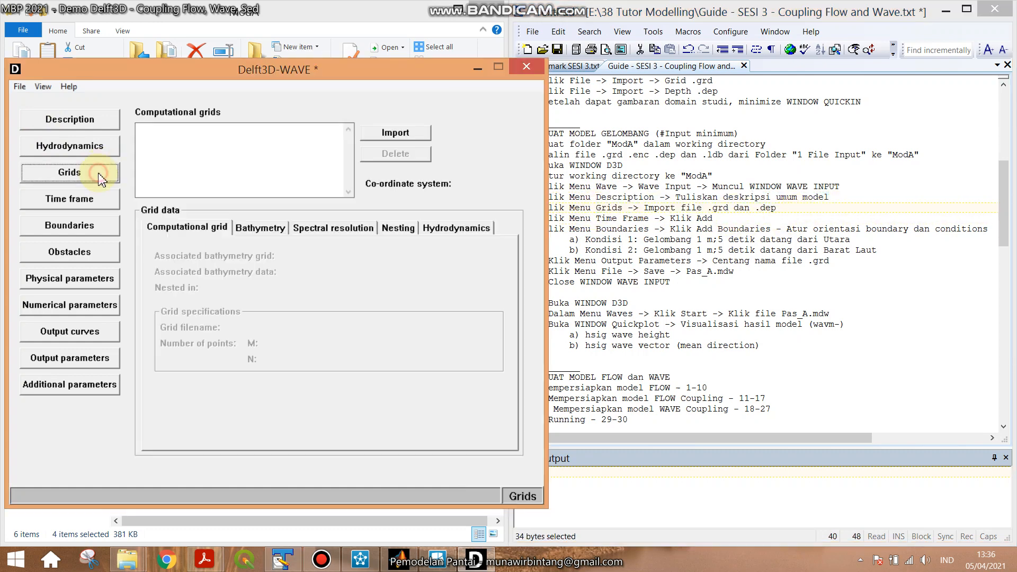
left_click(384, 132)
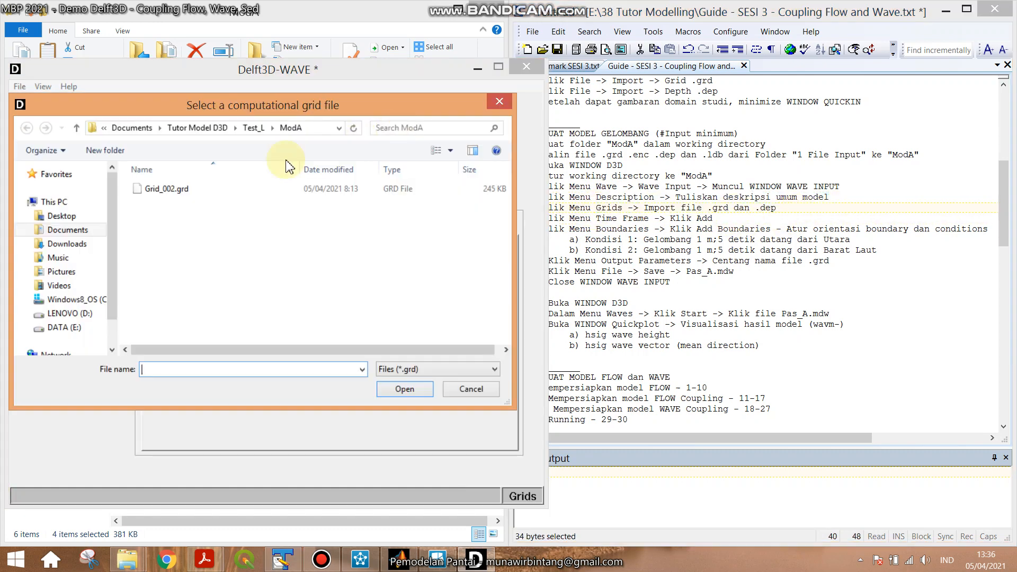
double_click(227, 194)
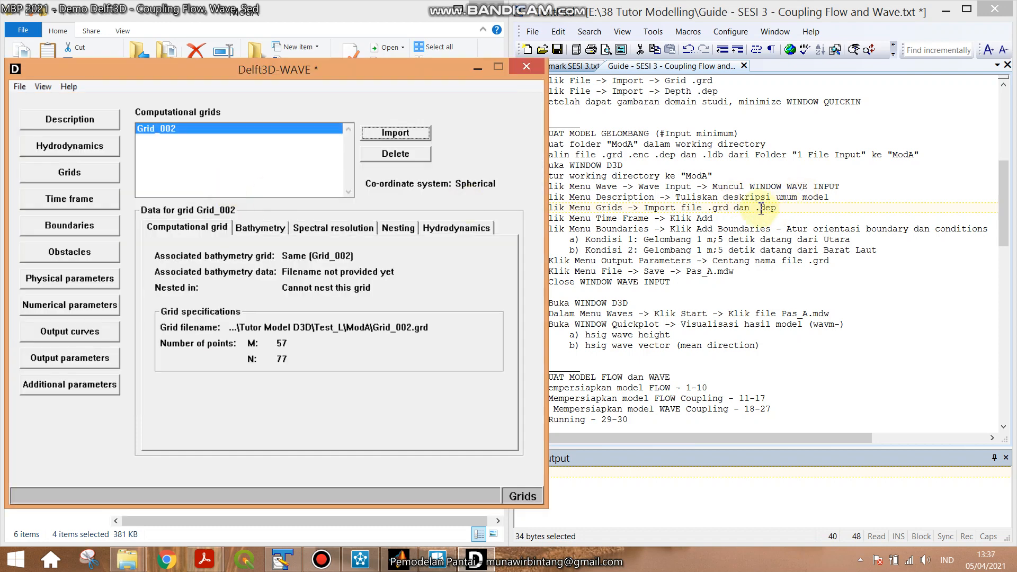
Select Batnas.dep from the ModA folder as the bathymetry data for the Grid_002 computational grid.
left_click(260, 228)
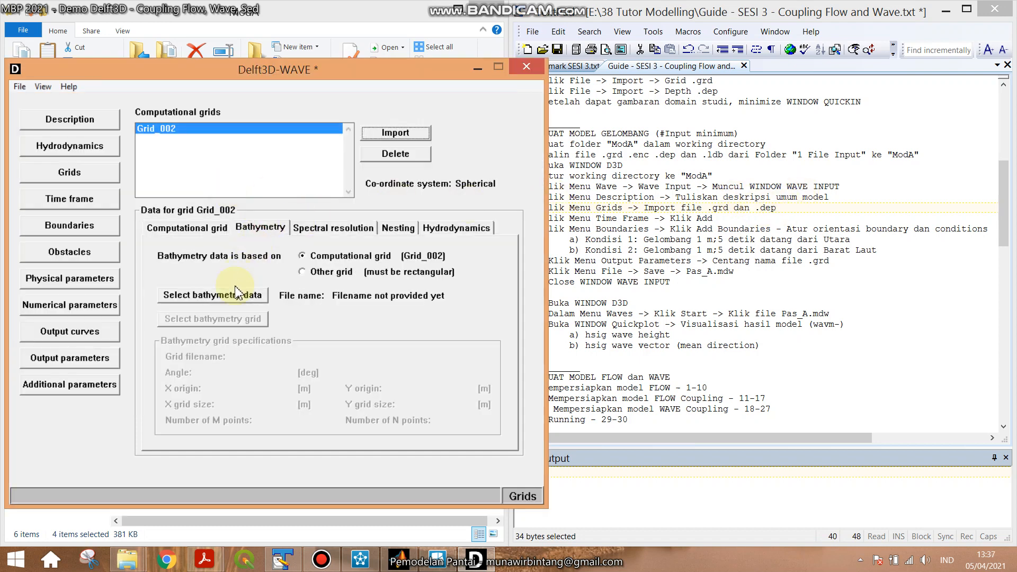
left_click(230, 295)
double_click(230, 191)
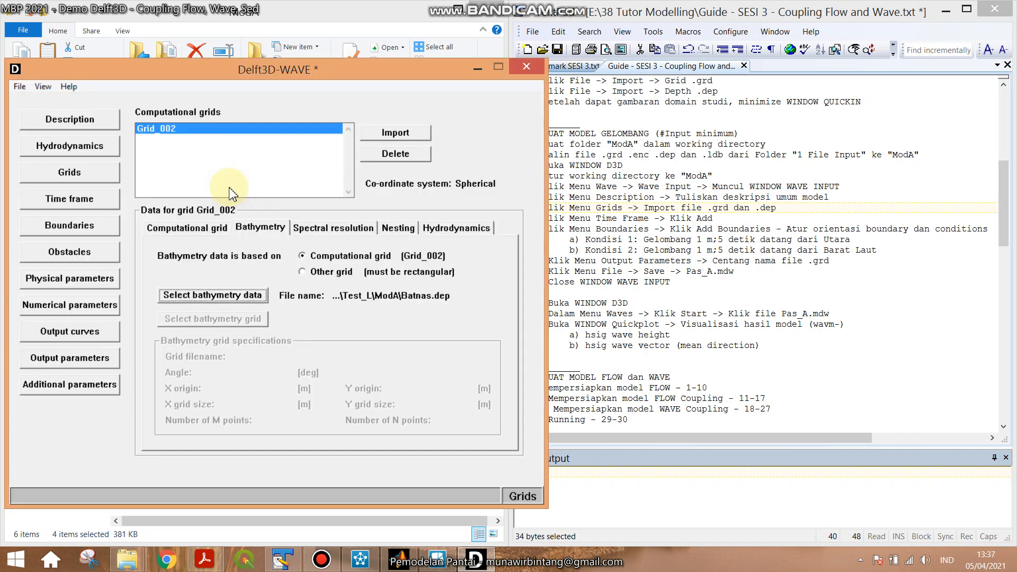
Add a default time point for the WAVE computation in the time frame settings, following step 8 of the guide.
left_click(603, 221)
left_click_drag(597, 219, 715, 220)
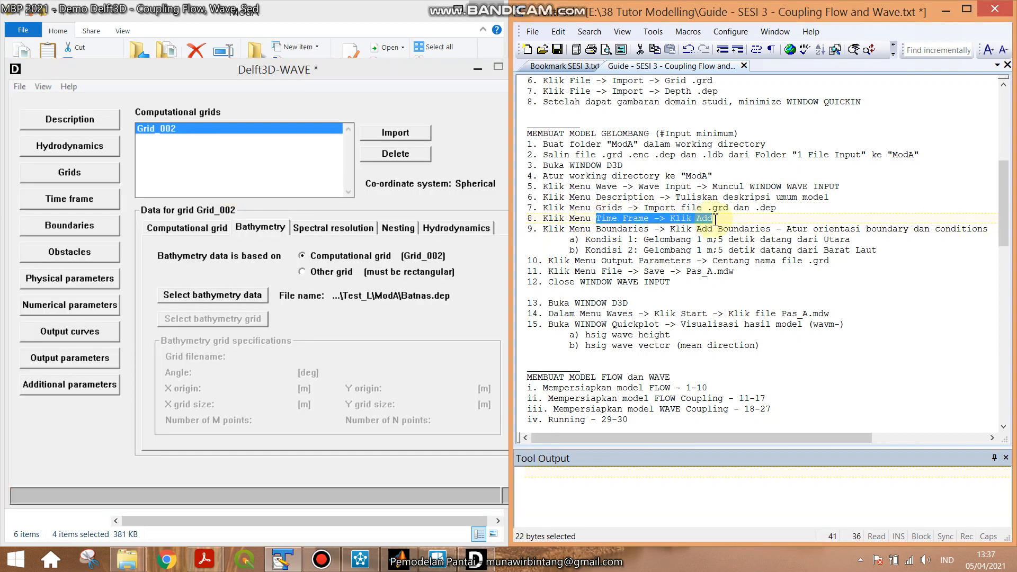
left_click(105, 202)
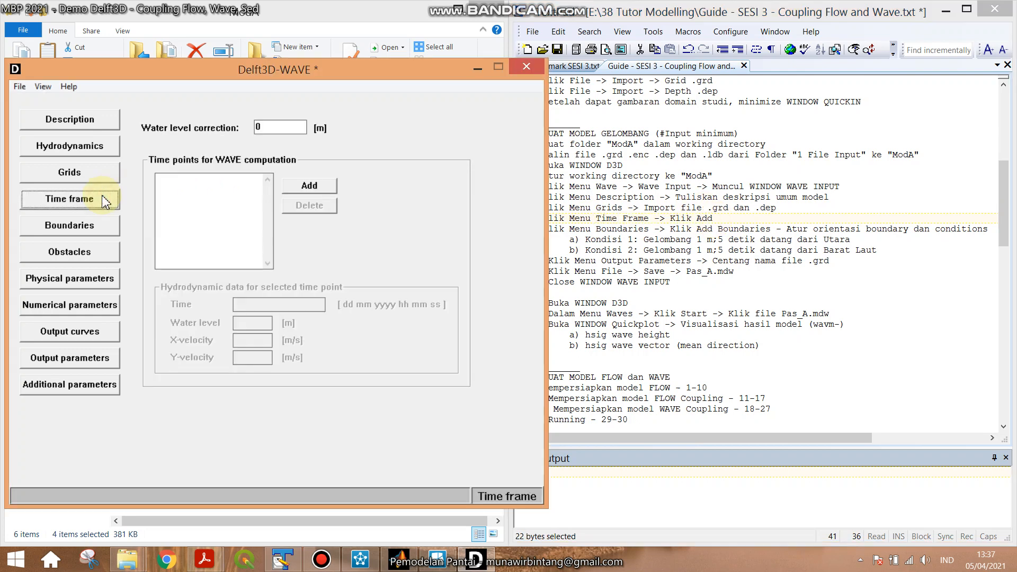
left_click(310, 187)
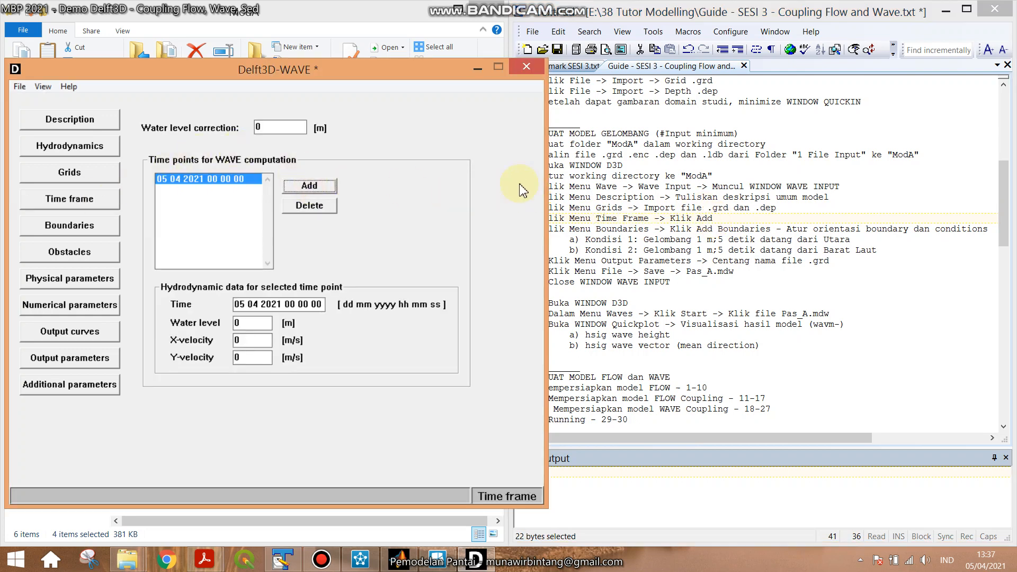
Add a north-oriented wave boundary, following step 9 of the guide.
left_click(698, 197)
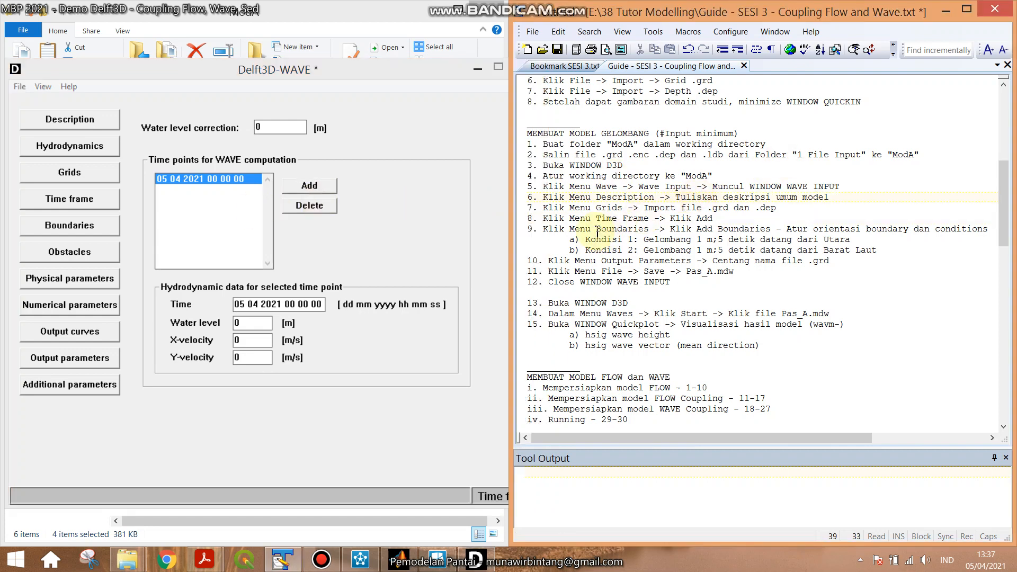
left_click_drag(598, 230, 771, 223)
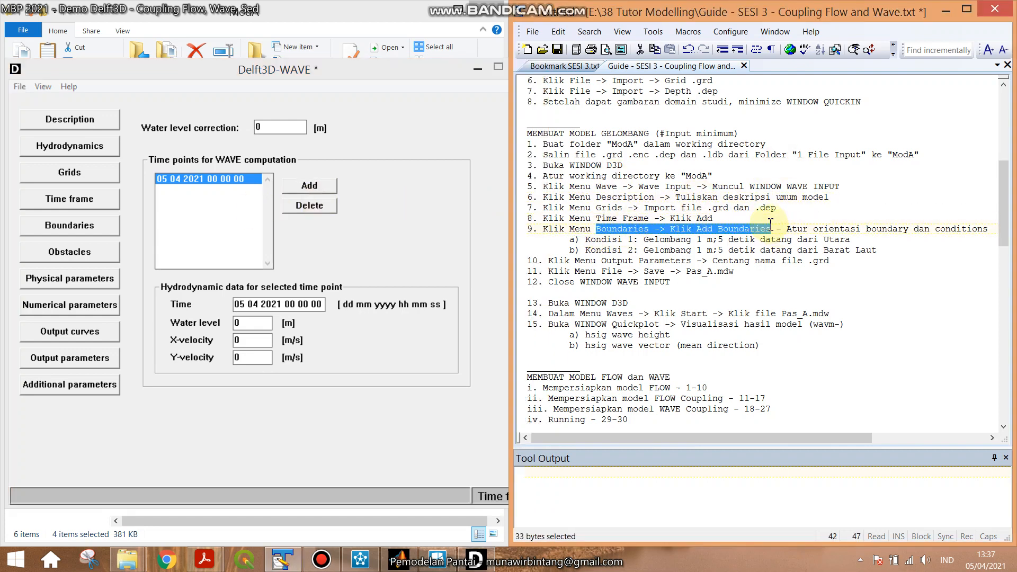
left_click(77, 233)
left_click(401, 143)
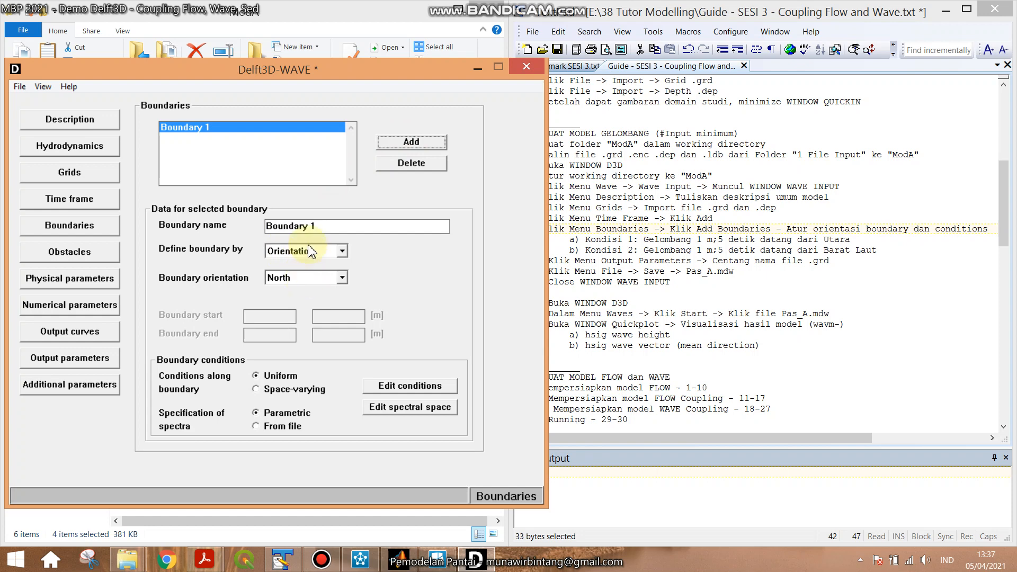
Set Boundary 1's uniform conditions per Kondisi 1 of the guide: significant wave height 1 m, peak period 5 s, nautical direction 0 deg.
left_click(664, 241)
left_click_drag(587, 241, 855, 241)
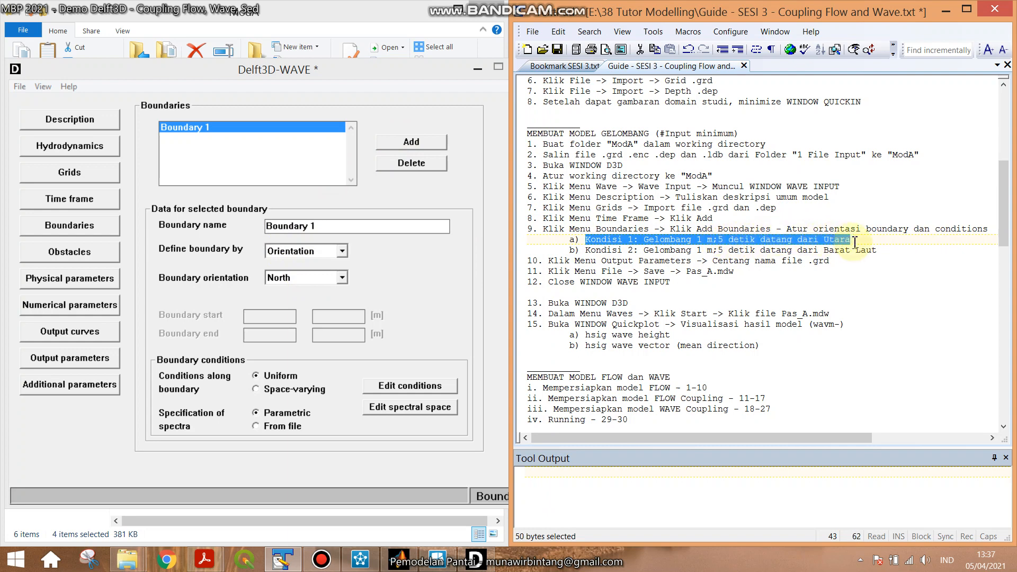
left_click(847, 241)
left_click(431, 387)
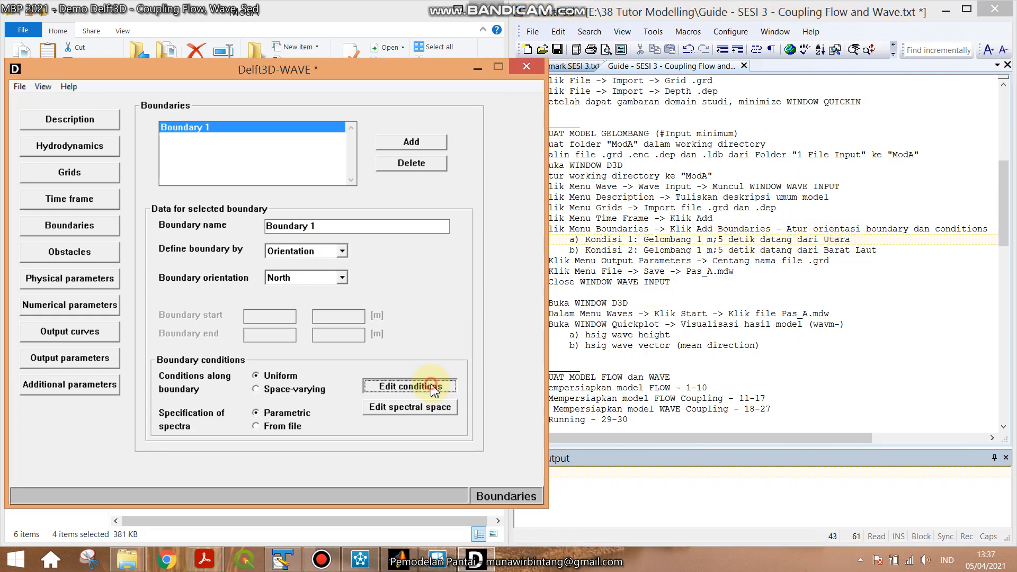
left_click(255, 218)
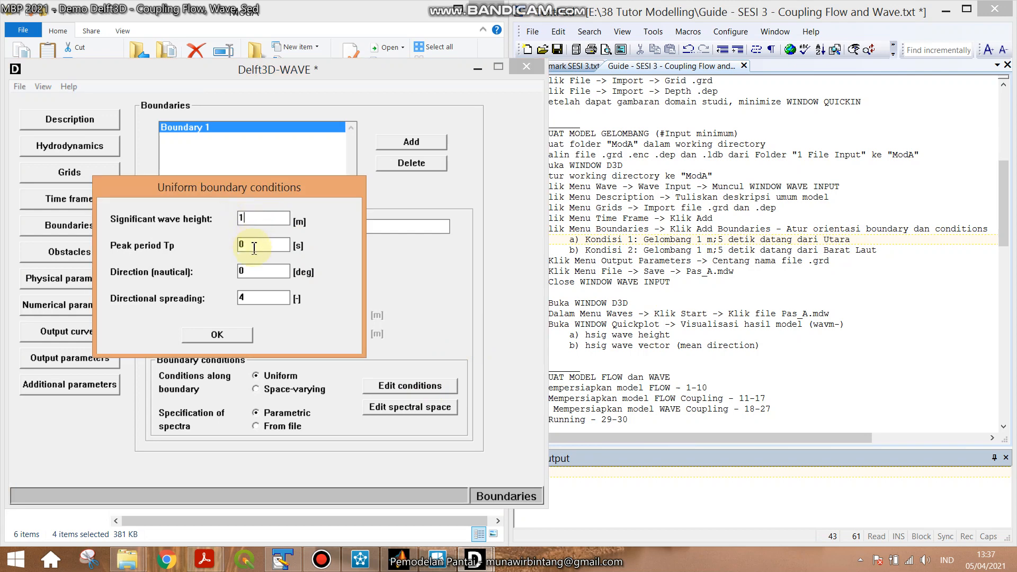
type("5")
left_click(262, 272)
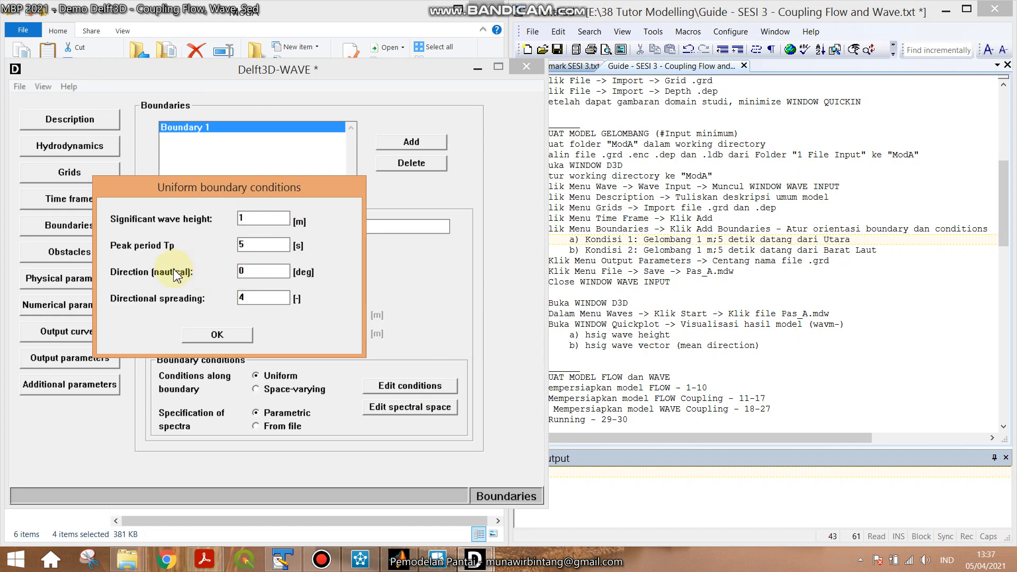
left_click(220, 339)
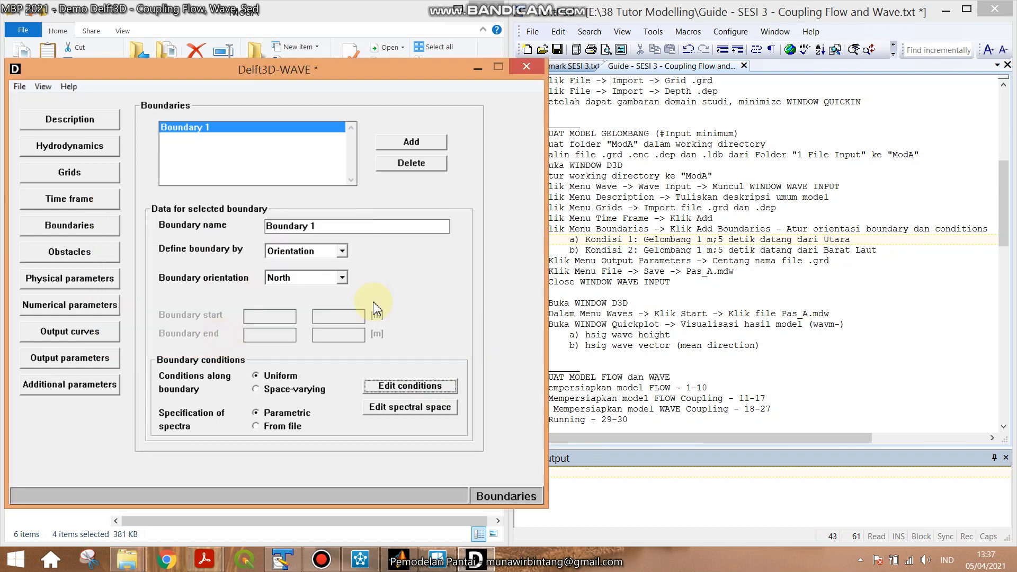
Review Kondisi 1 in the guide and look up the manual page for Nautical Convention in Bookmark SESI 3.txt.
left_click(716, 241)
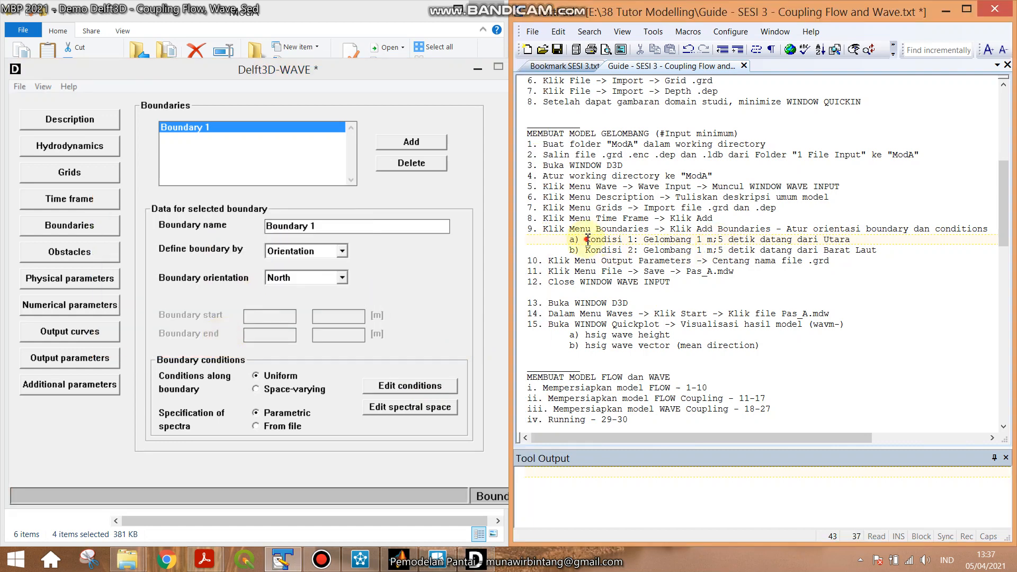
left_click_drag(587, 240, 858, 240)
left_click(562, 70)
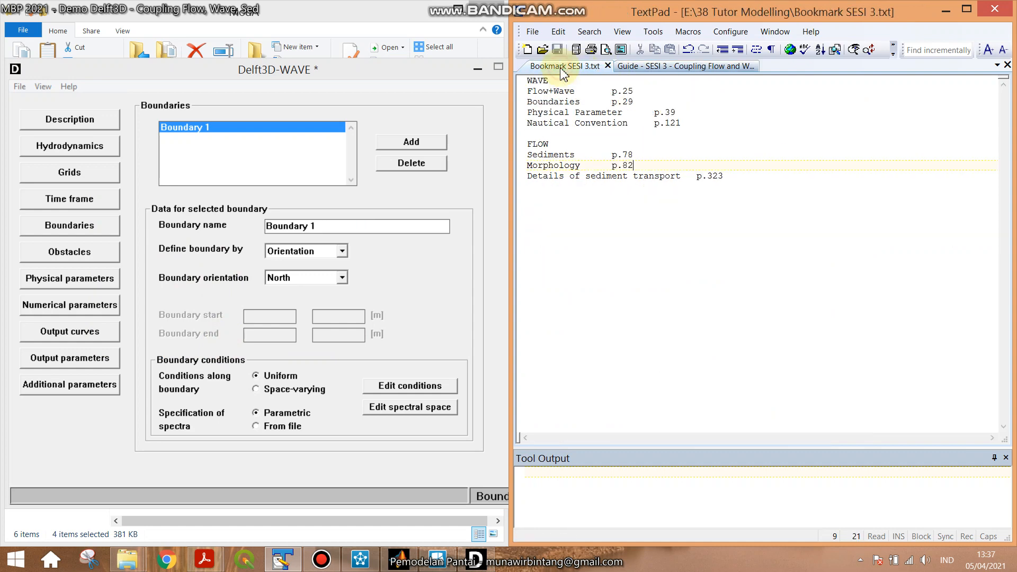
left_click_drag(522, 130, 691, 130)
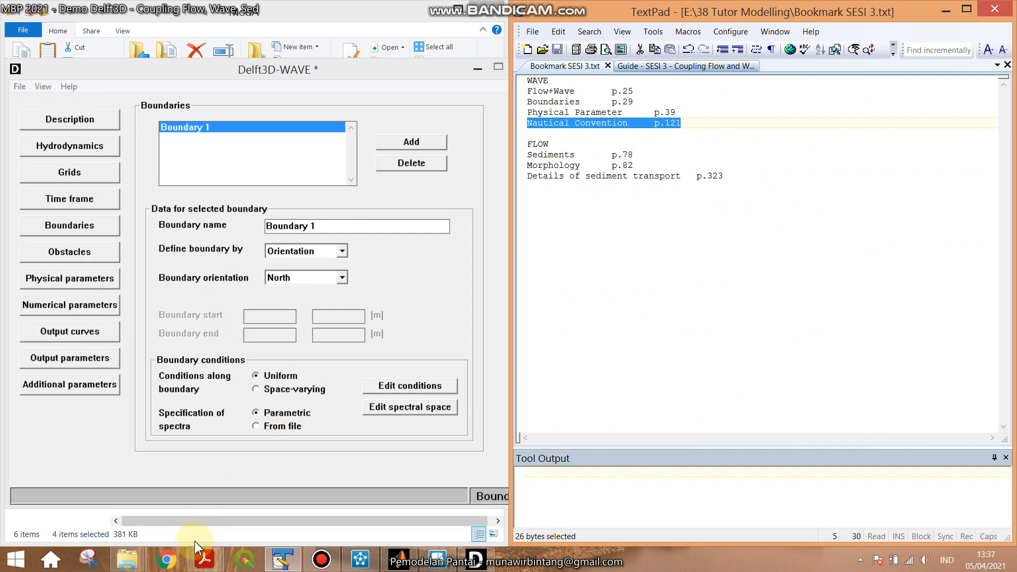
Switch to the Delft3D-WAVE user manual in Acrobat Reader and examine the nautical and Cartesian direction conventions on page 121.
left_click(204, 559)
left_click(262, 492)
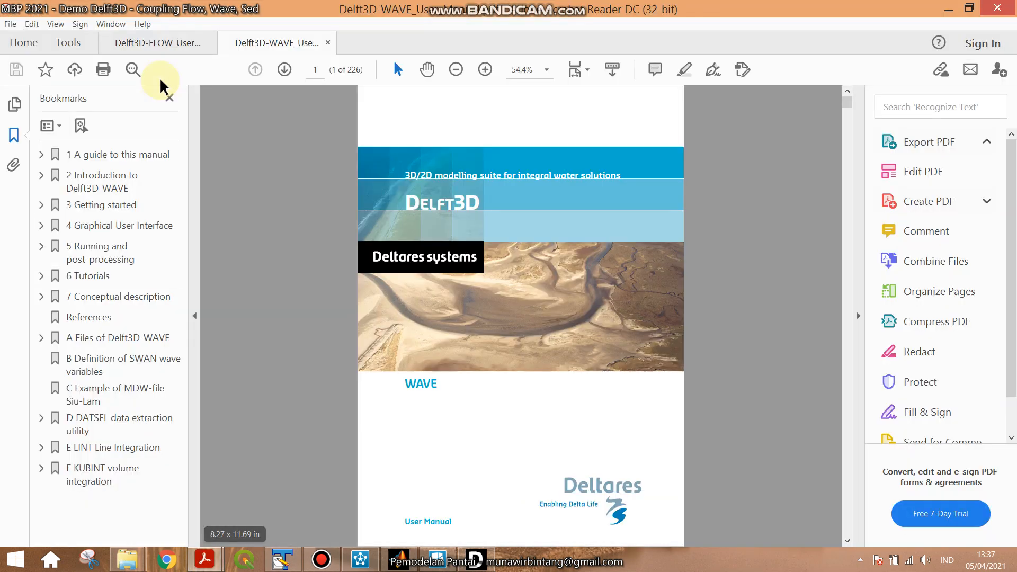
left_click(322, 71)
type("21")
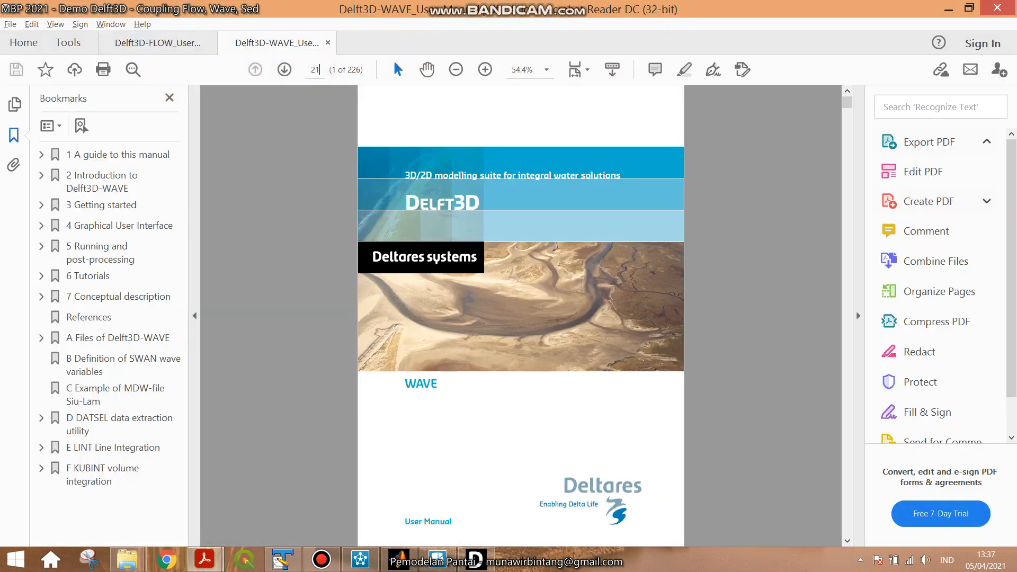
left_click(310, 71)
type("1")
key("Return")
scroll(466, 328, "down", 1)
scroll(476, 351, "up", 3)
scroll(475, 350, "up", 1)
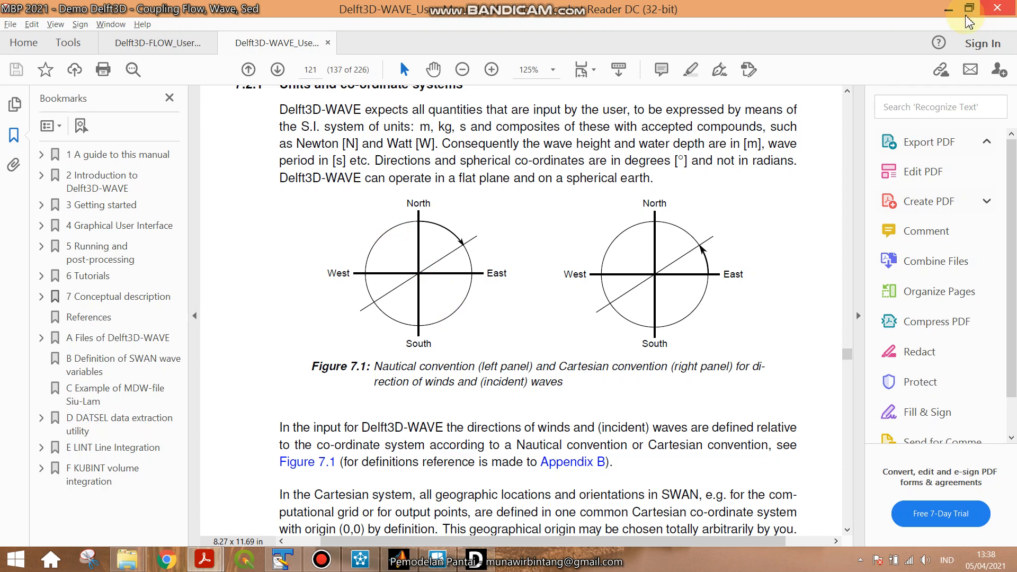
left_click(949, 8)
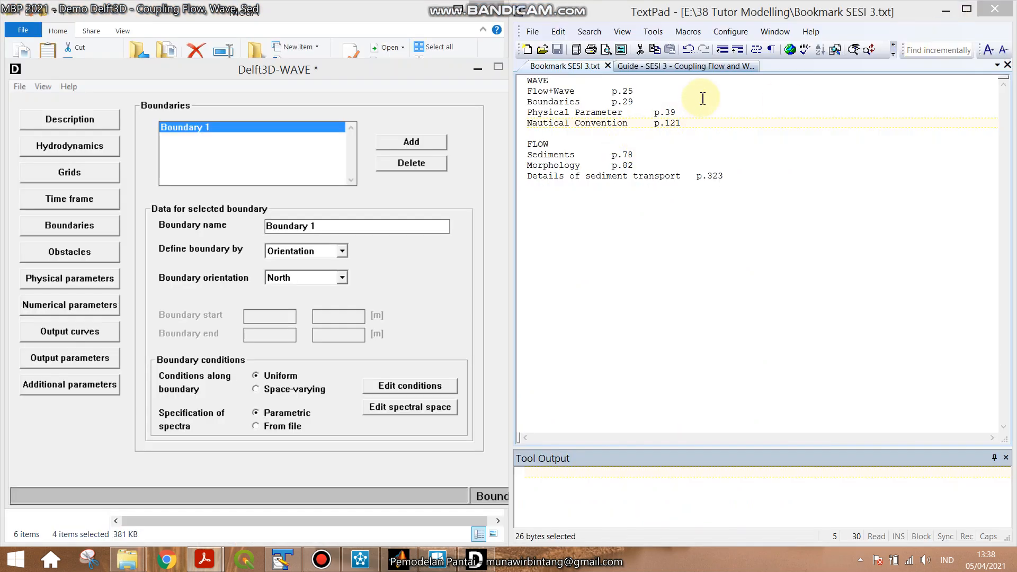
Return to the coupling guide and, following step 10, enable output for the computational grid Grid_002 in the wave model's output parameters.
left_click(676, 67)
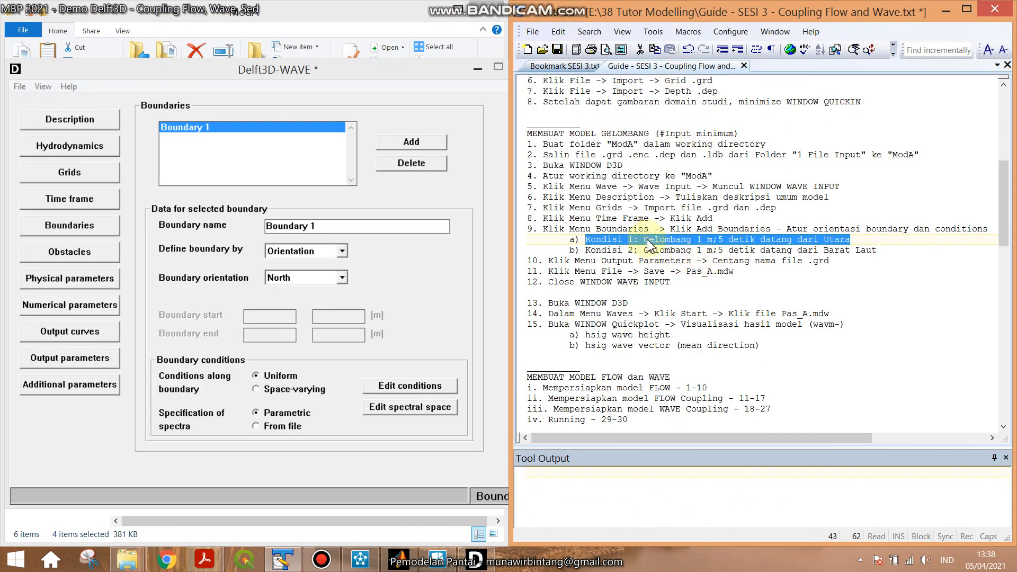
left_click(551, 260)
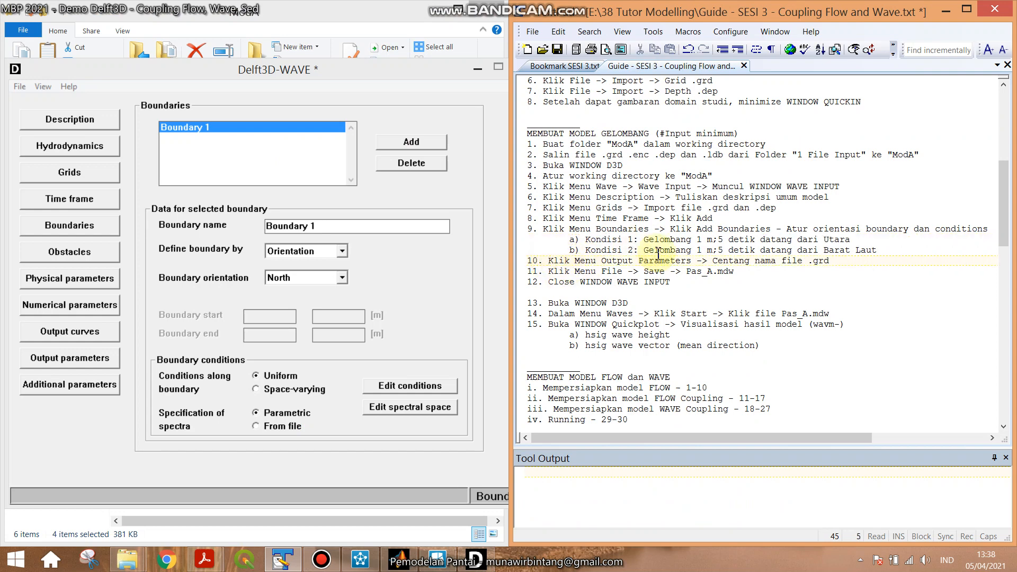
left_click(844, 262, "shift")
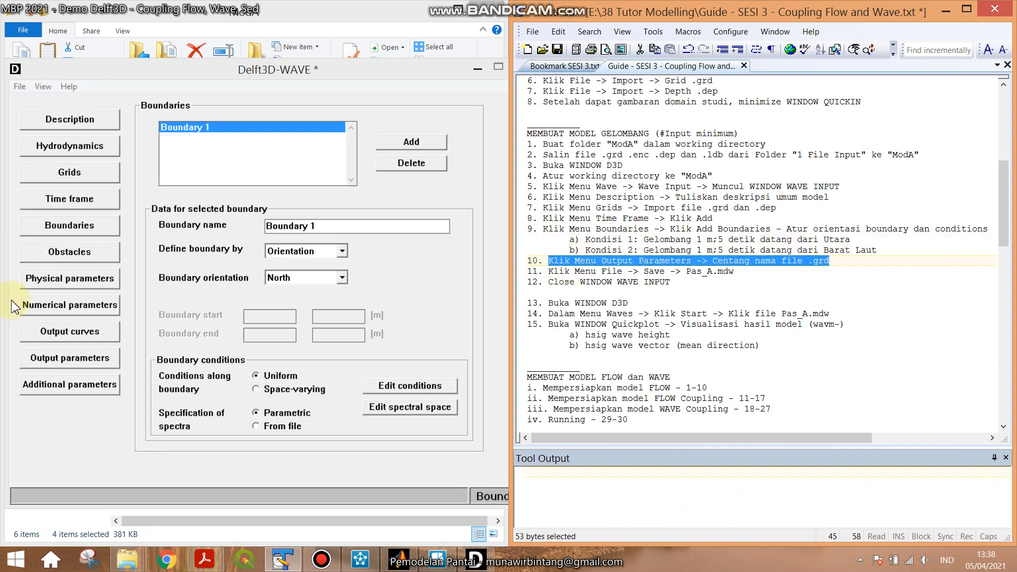
left_click(68, 360)
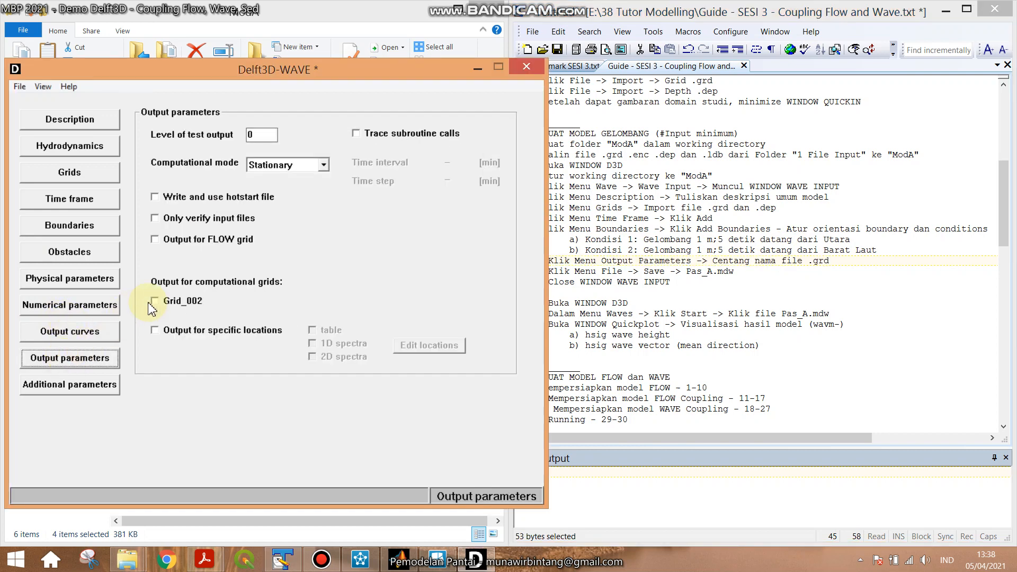
left_click(154, 301)
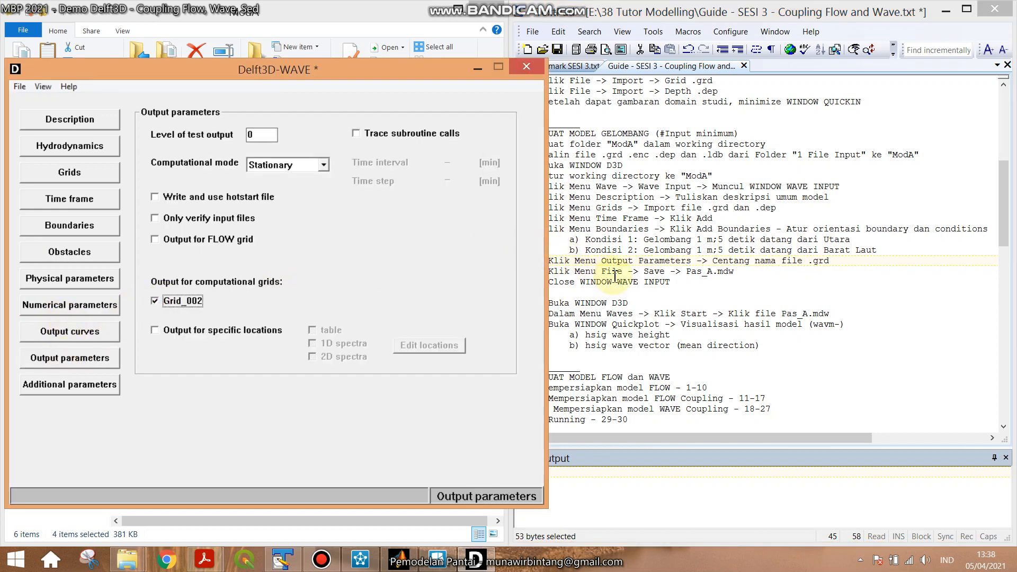
Save the wave model as Pas_A.mdw in the ModA folder, following step 11 of the guide.
left_click_drag(643, 272, 735, 272)
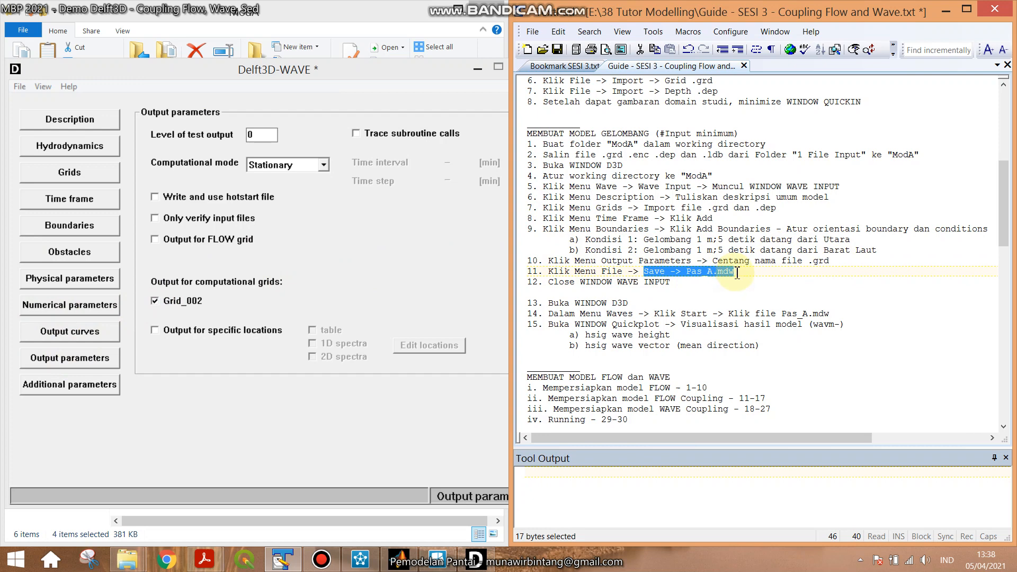
left_click(20, 86)
left_click(44, 135)
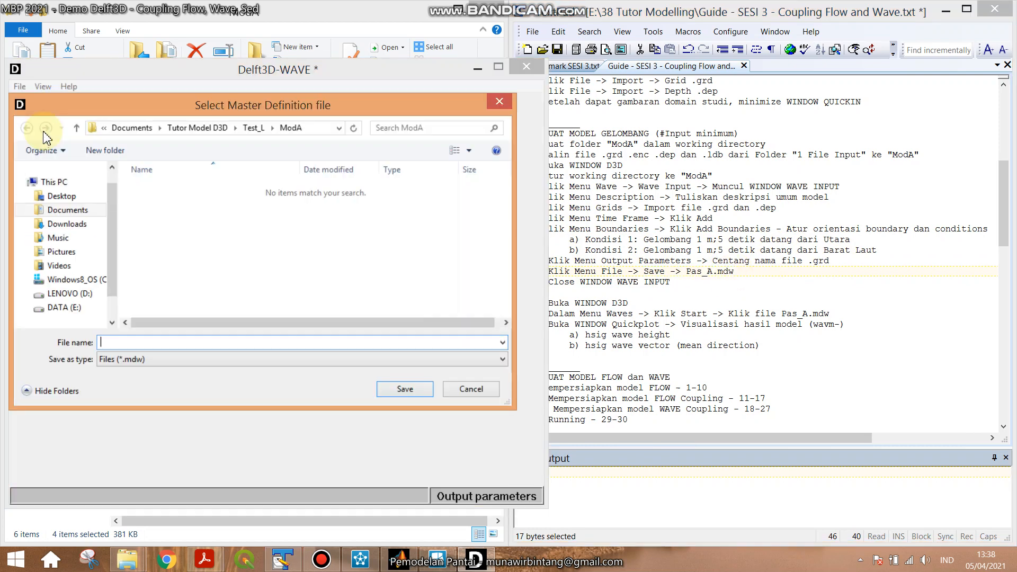
type("Pas_A")
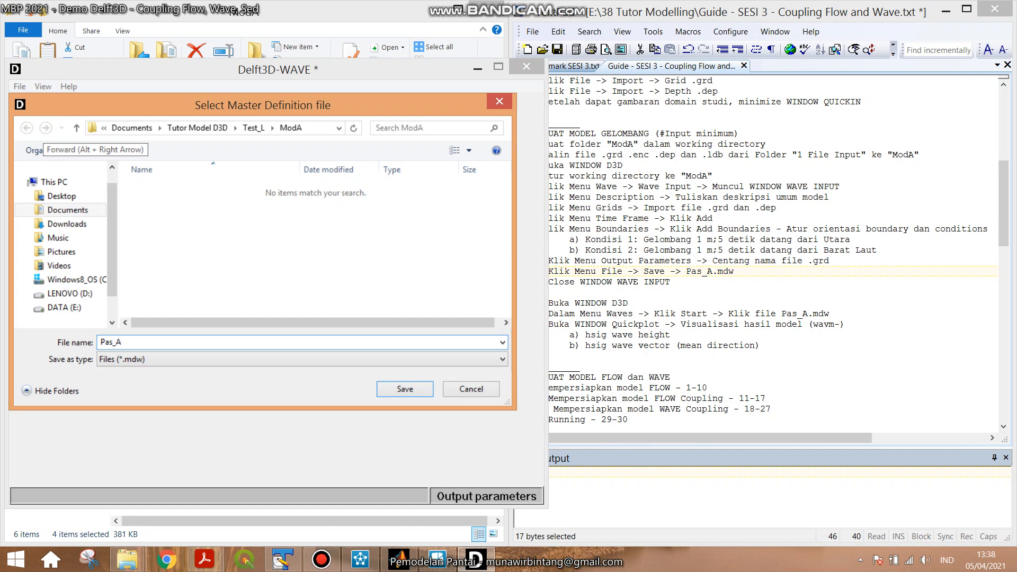
key("Return")
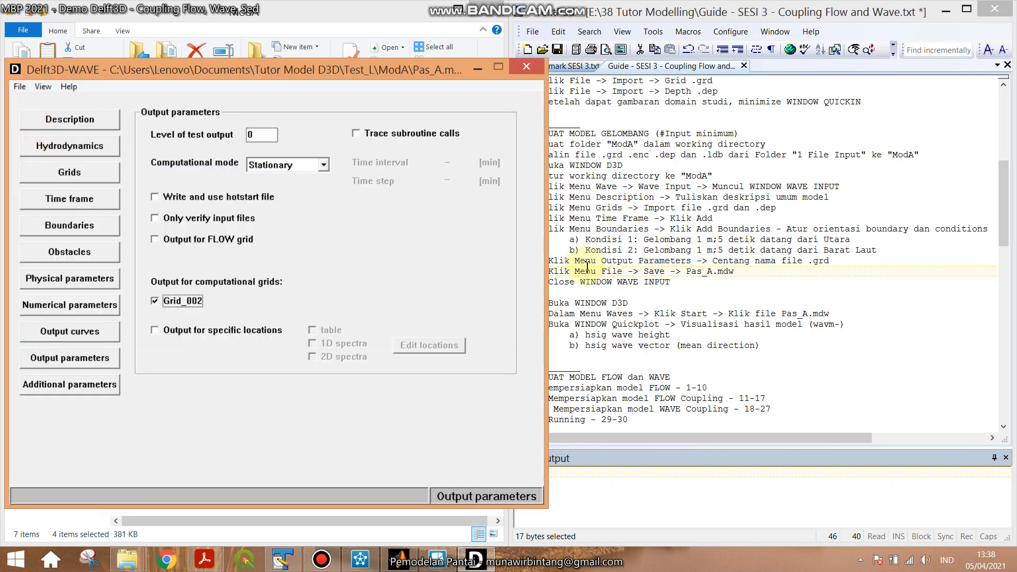
Close the Wave input window, following step 12 of the guide.
left_click(587, 281)
left_click(395, 94)
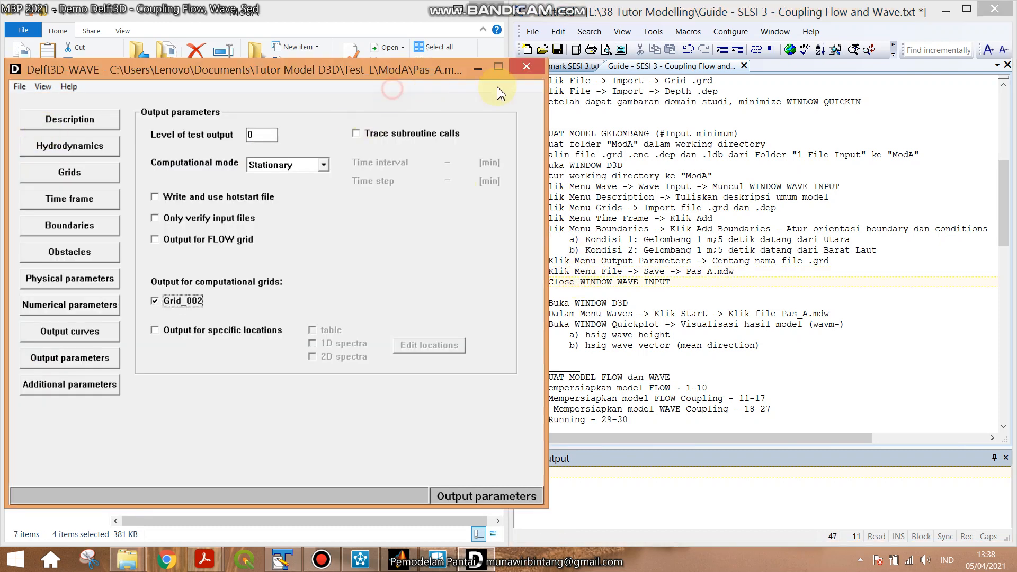
left_click(526, 67)
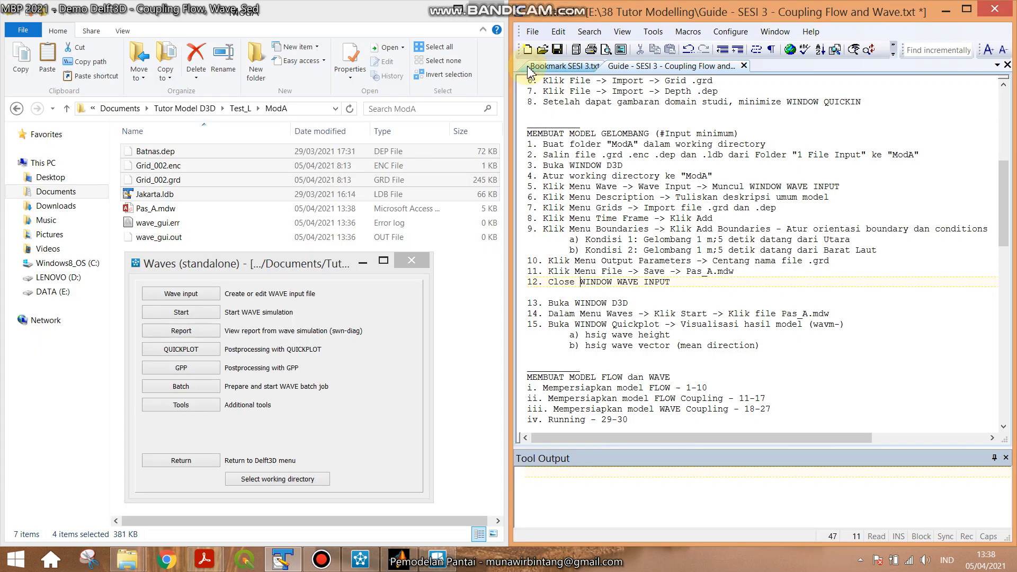
Following steps 13 and 14 of the guide, run the WAVE simulation with Pas_A.mdw and close the run window when finished.
left_click(549, 304)
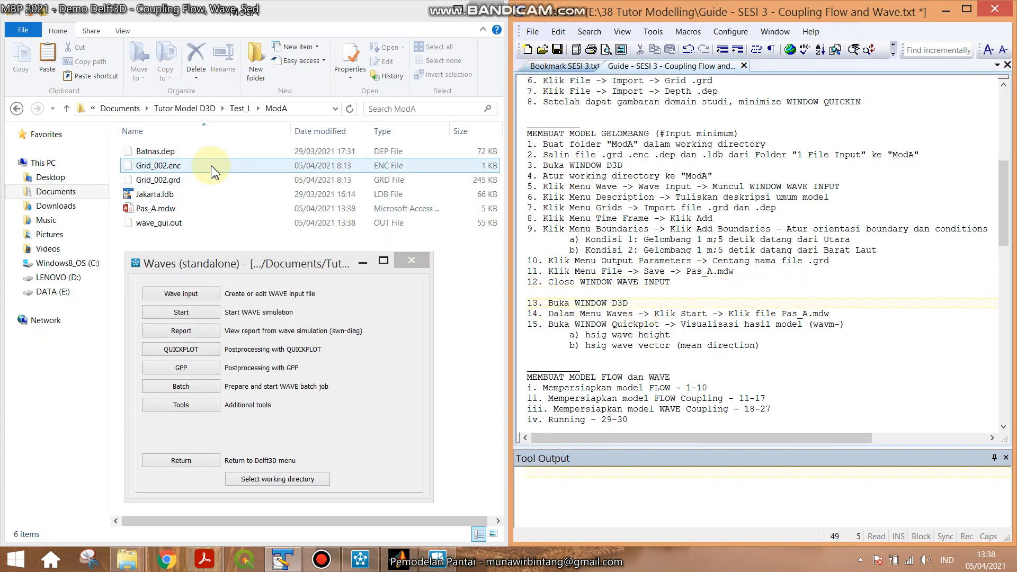
left_click(184, 315)
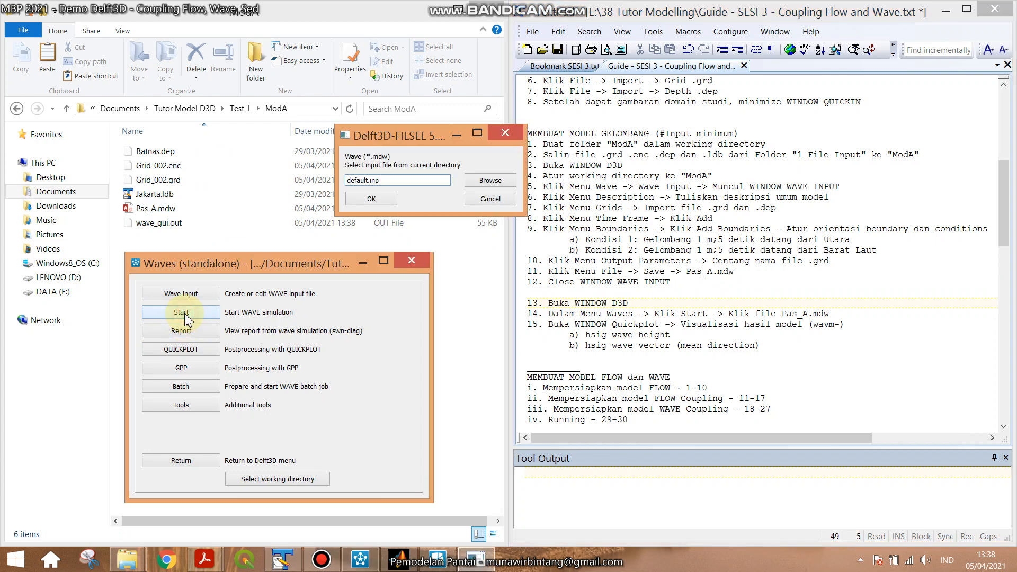
left_click(487, 181)
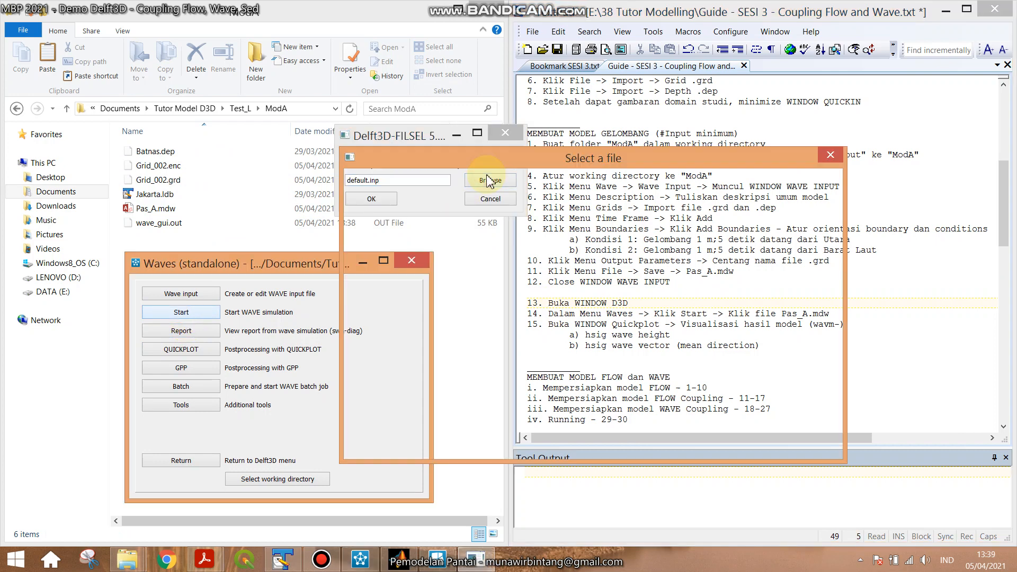
left_click(503, 242)
double_click(504, 242)
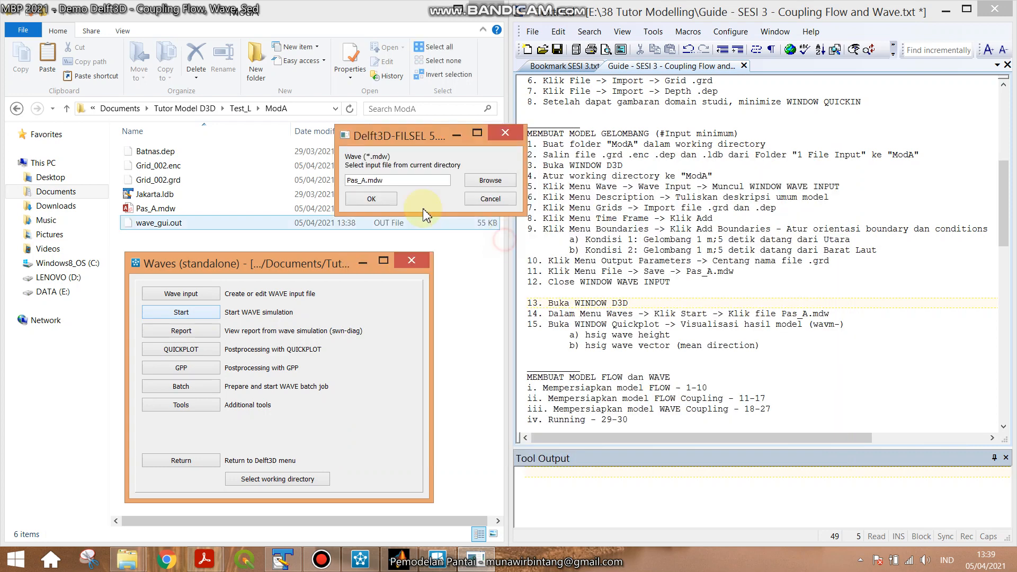
left_click(373, 197)
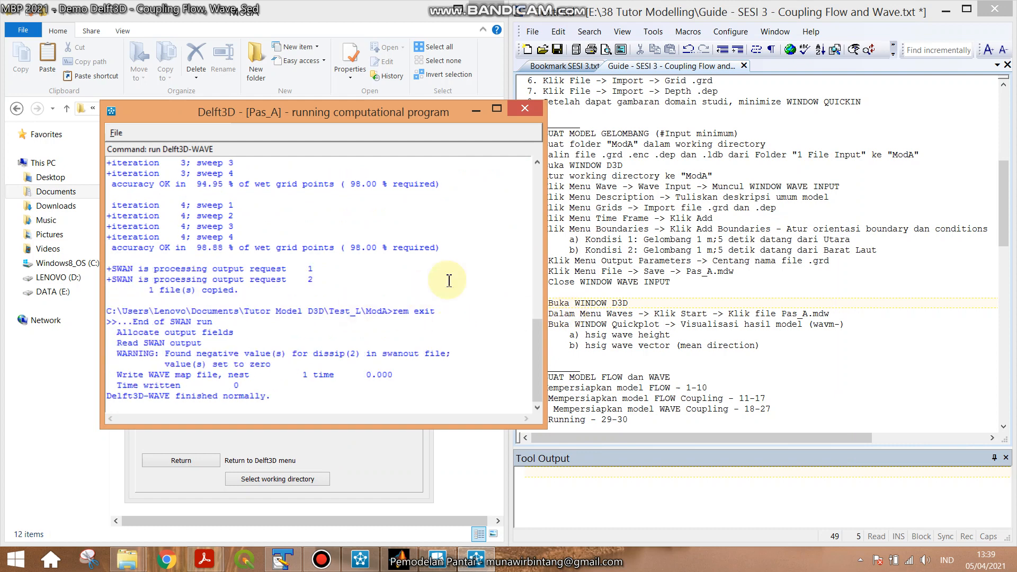
left_click(525, 110)
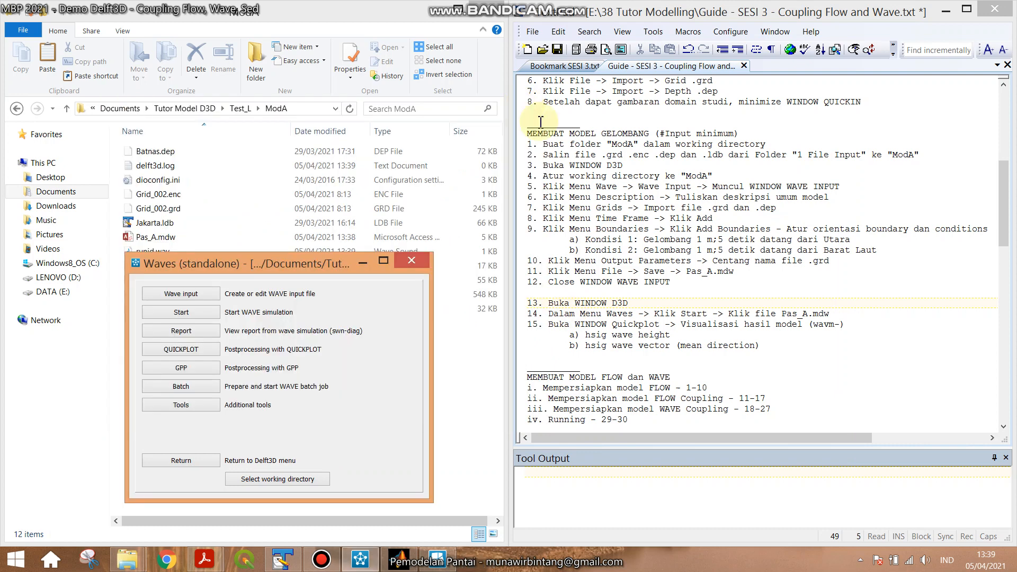
Switch to Delft3D-QUICKPLOT and open the result file wavm-pas_a.dat from the Test_L\ModA folder, following step 15 of the guide.
left_click(608, 324)
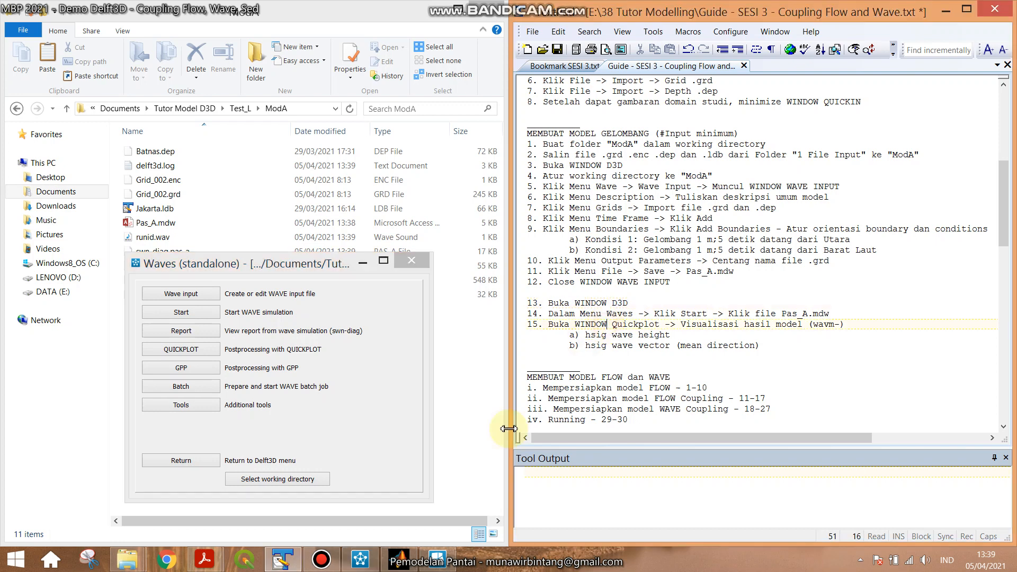
left_click(400, 560)
left_click_drag(751, 144, 273, 155)
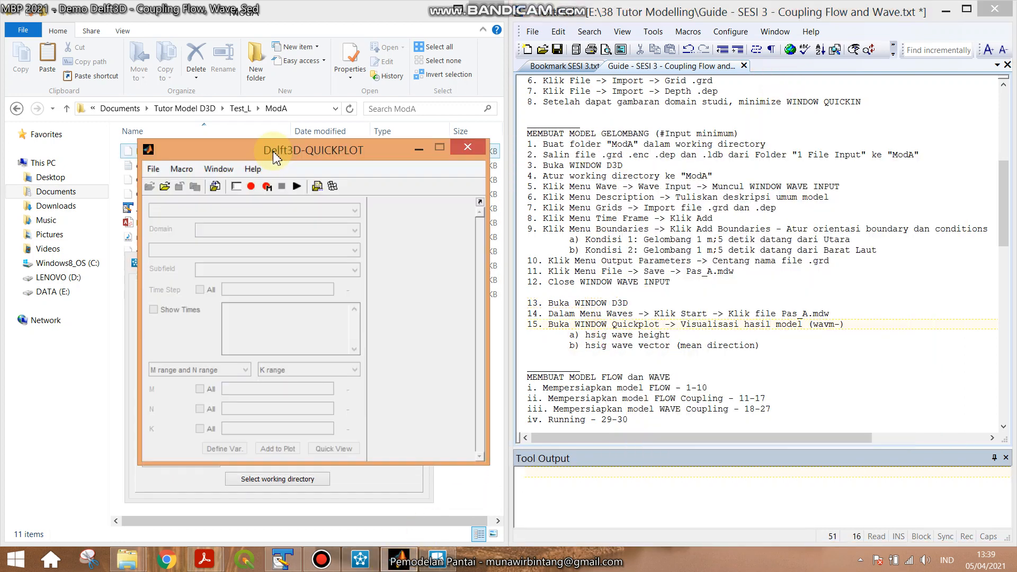
left_click(166, 186)
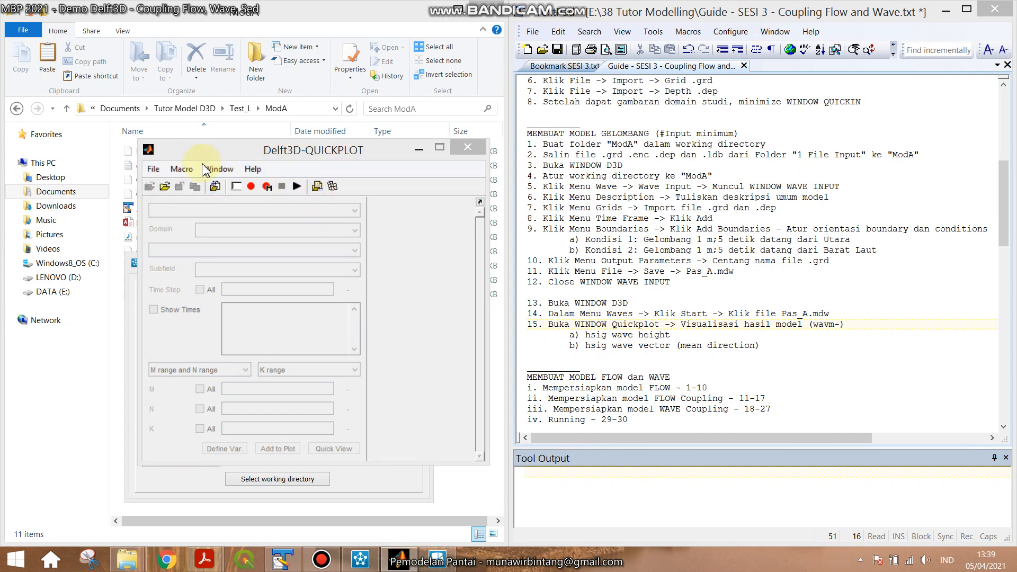
left_click(218, 298)
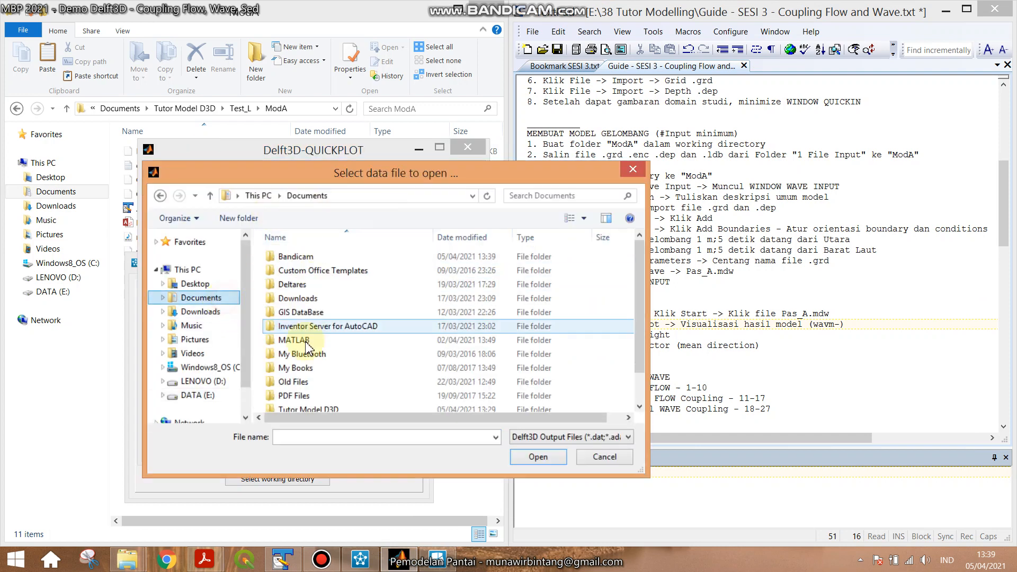
left_click(313, 355)
double_click(317, 409)
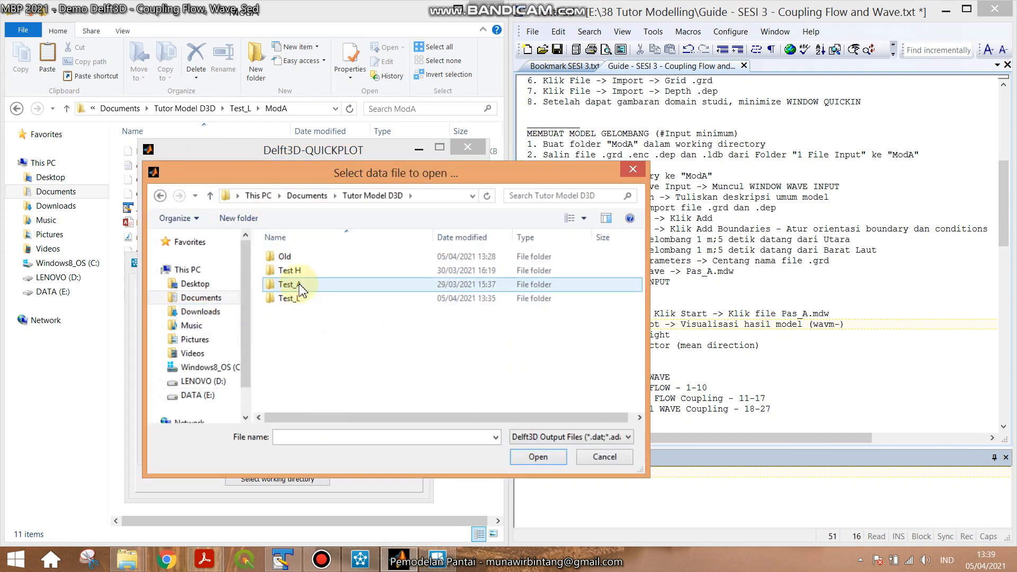
left_click(300, 299)
double_click(299, 300)
double_click(299, 312)
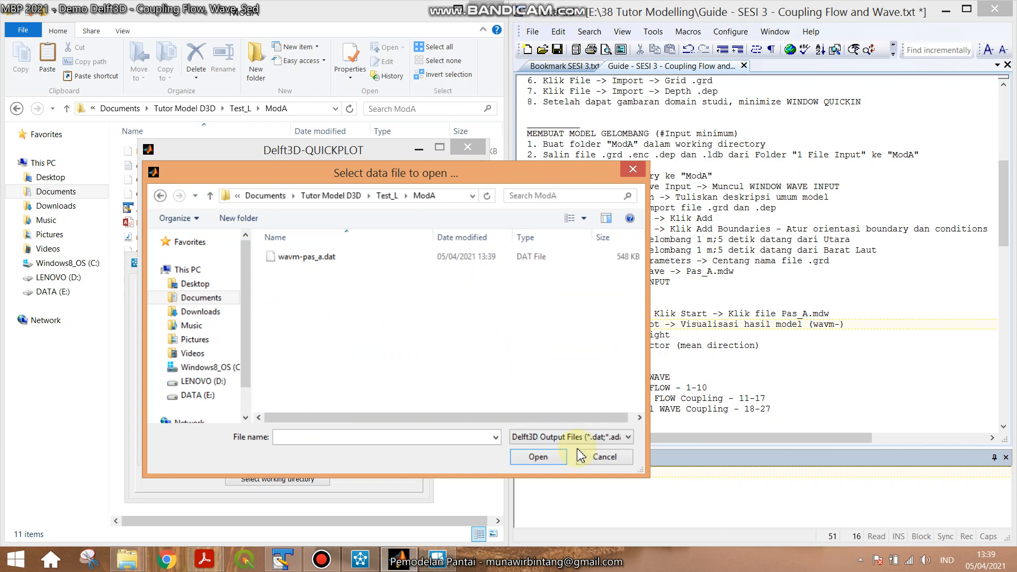
left_click(342, 260)
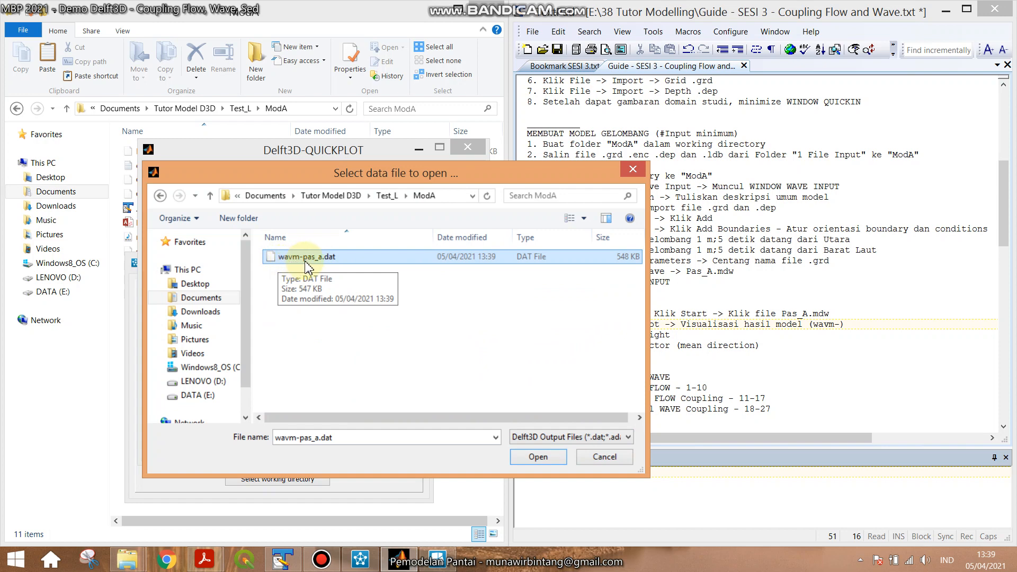
left_click(538, 457)
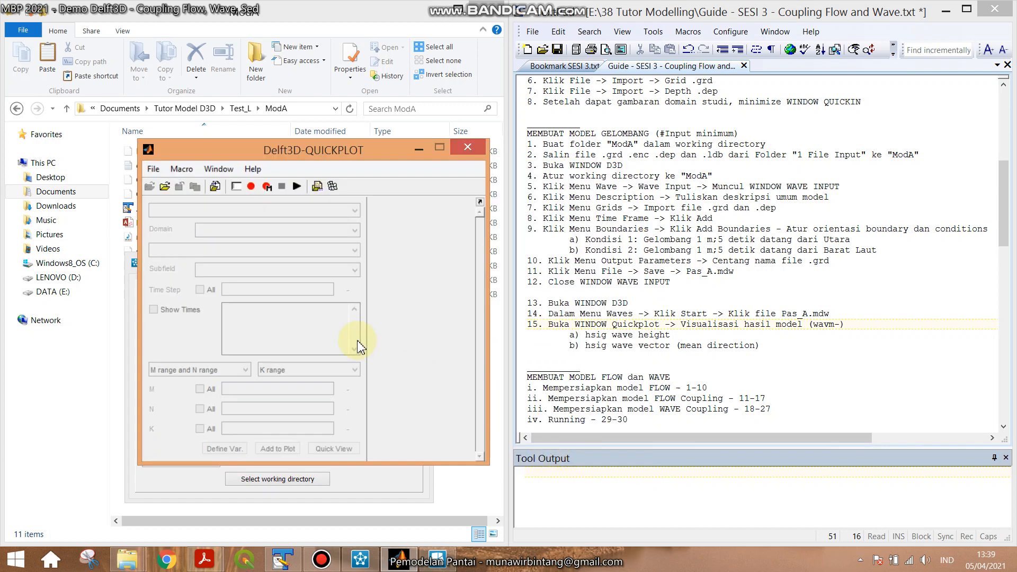
Plot the hsig wave height in a quick-view figure and place the figure beside the QUICKPLOT window.
left_click(201, 251)
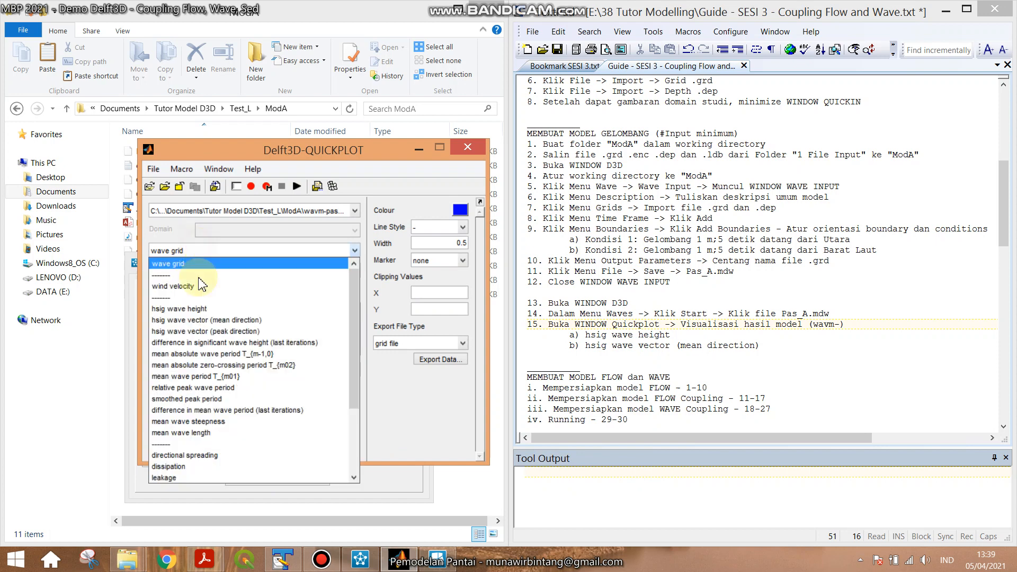
left_click(205, 314)
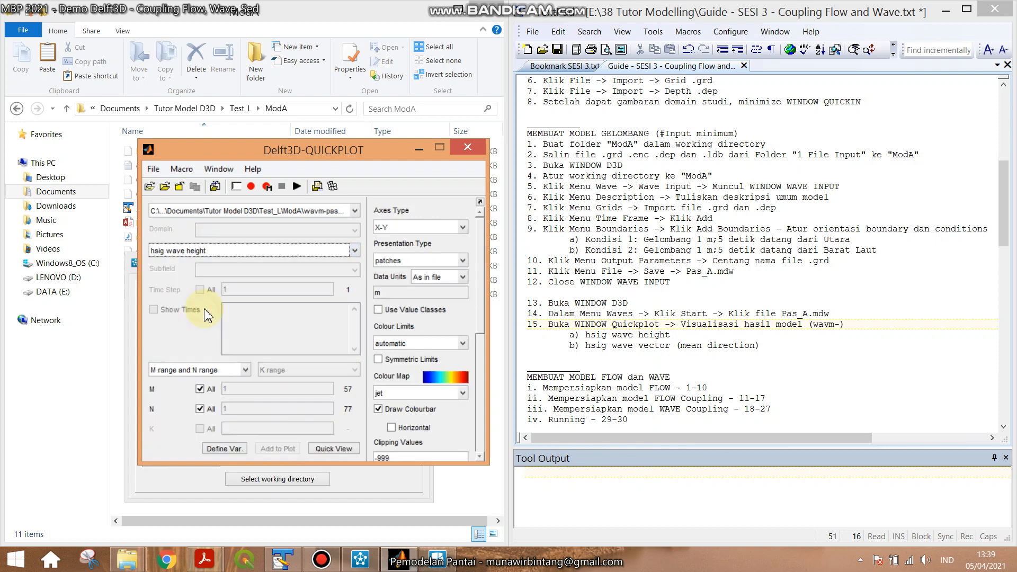
left_click(338, 449)
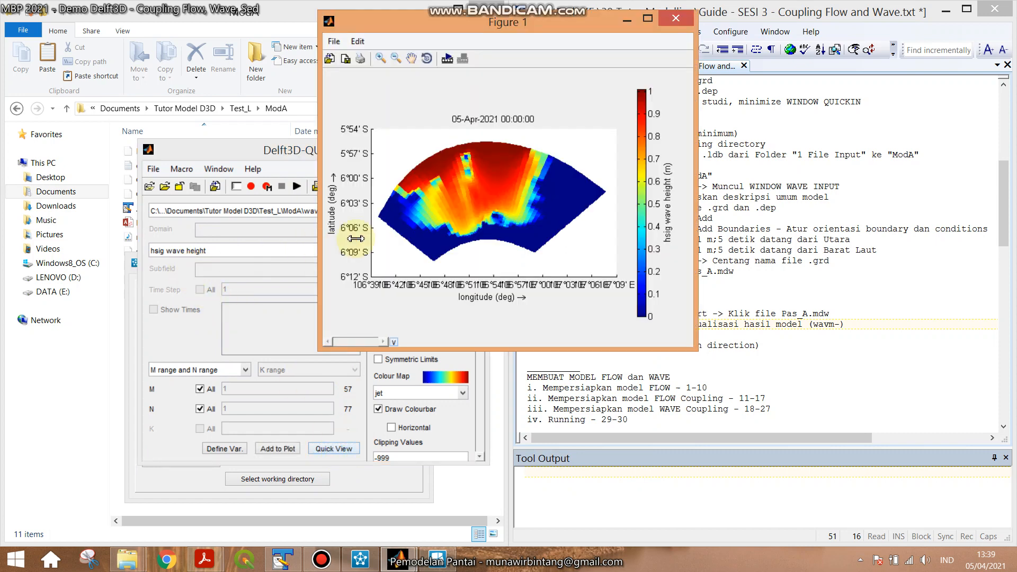
left_click(671, 20)
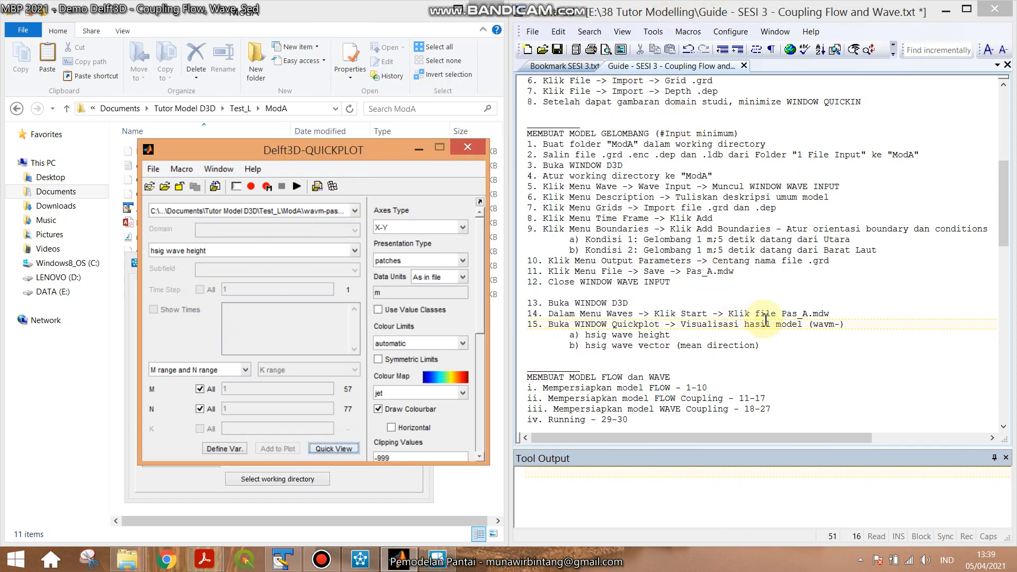
left_click(633, 346)
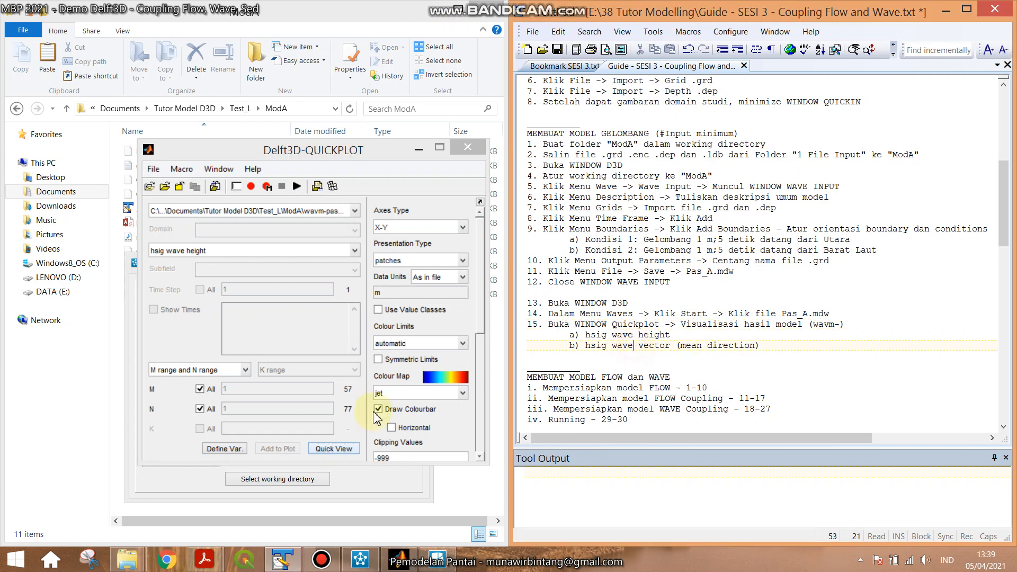
left_click(324, 451)
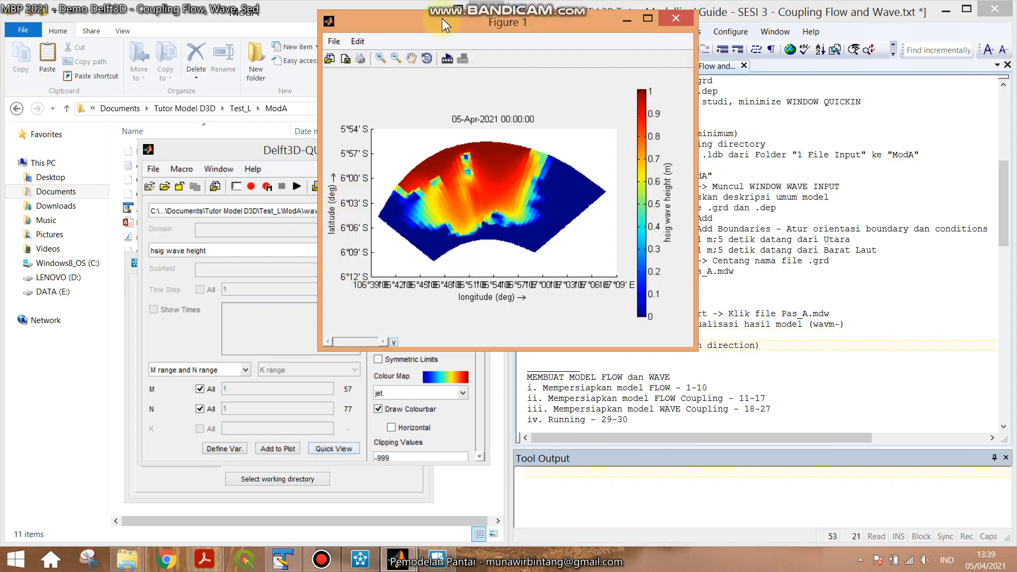
left_click_drag(442, 31, 644, 135)
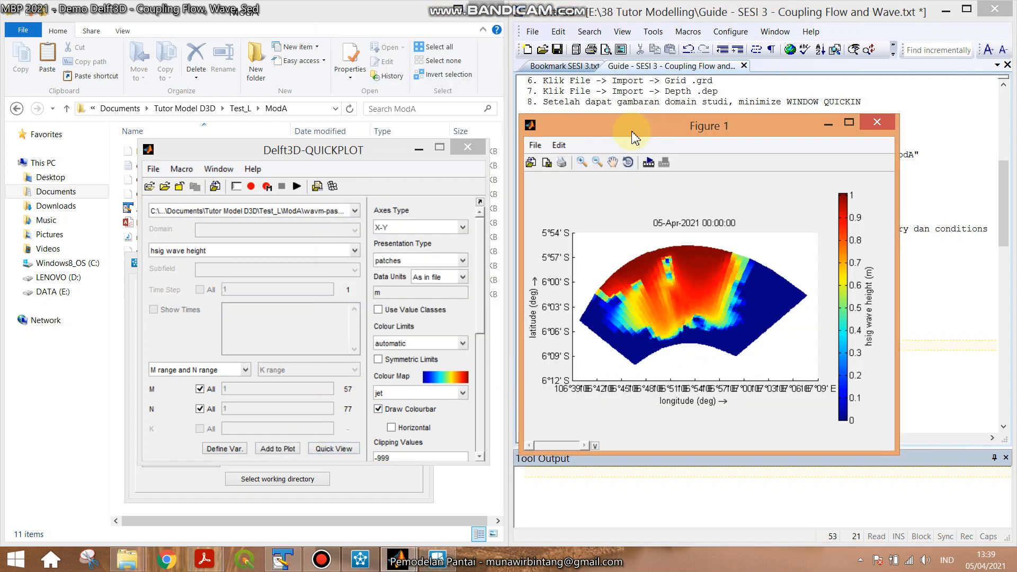
Add the hsig wave vector (mean direction) to the wave height figure, with the vectors coloured black.
left_click(241, 250)
left_click(229, 320)
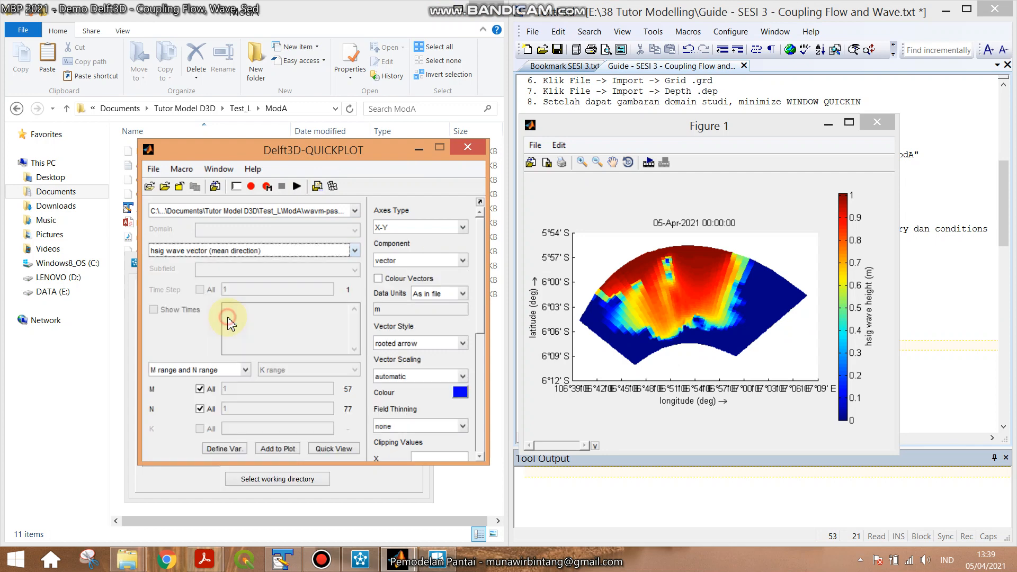
left_click(460, 393)
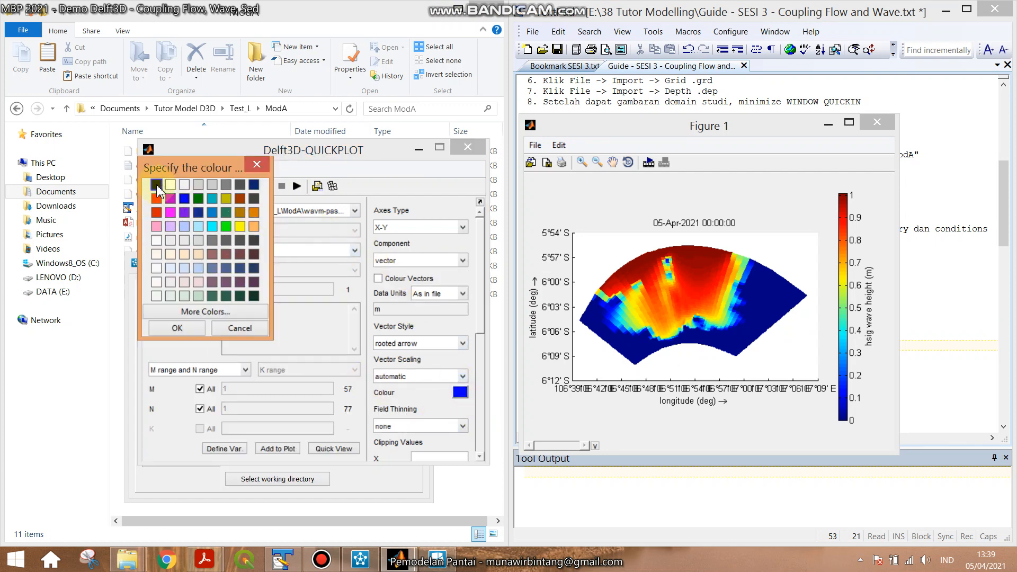
left_click(157, 186)
left_click(172, 327)
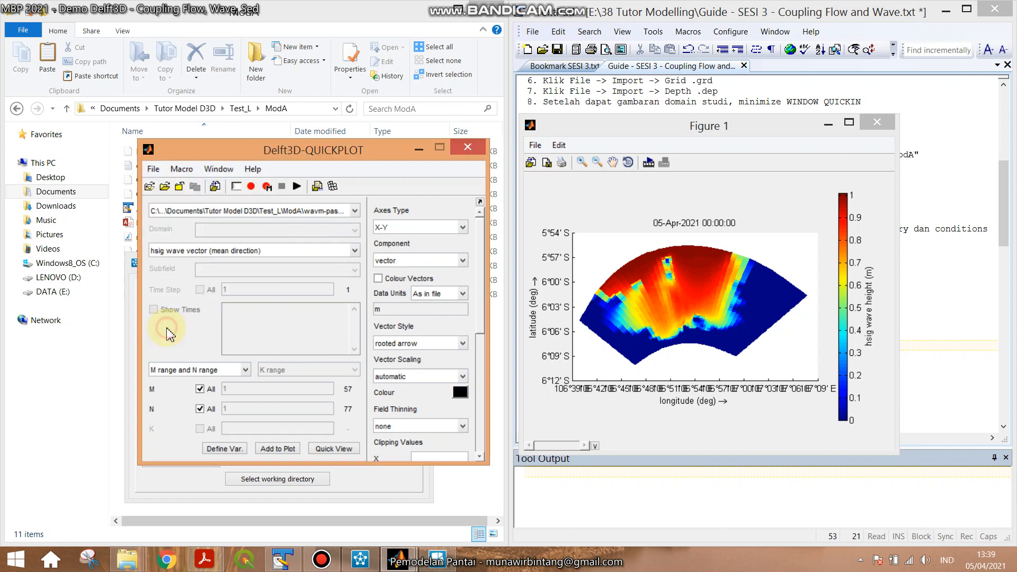
left_click(277, 449)
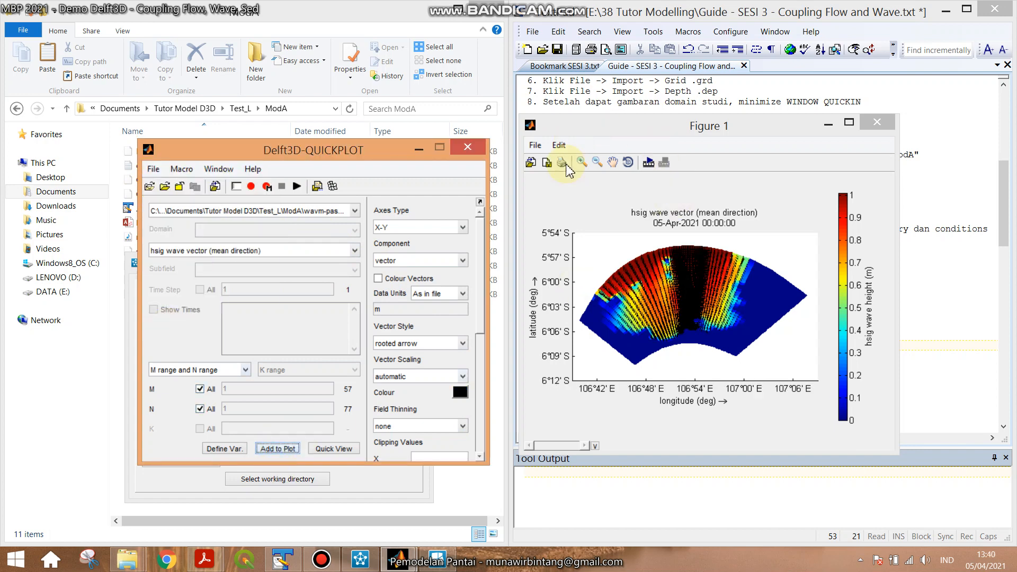
Examine the wave direction arrows near the coast up close, return to the full domain, and close the figure.
left_click(582, 168)
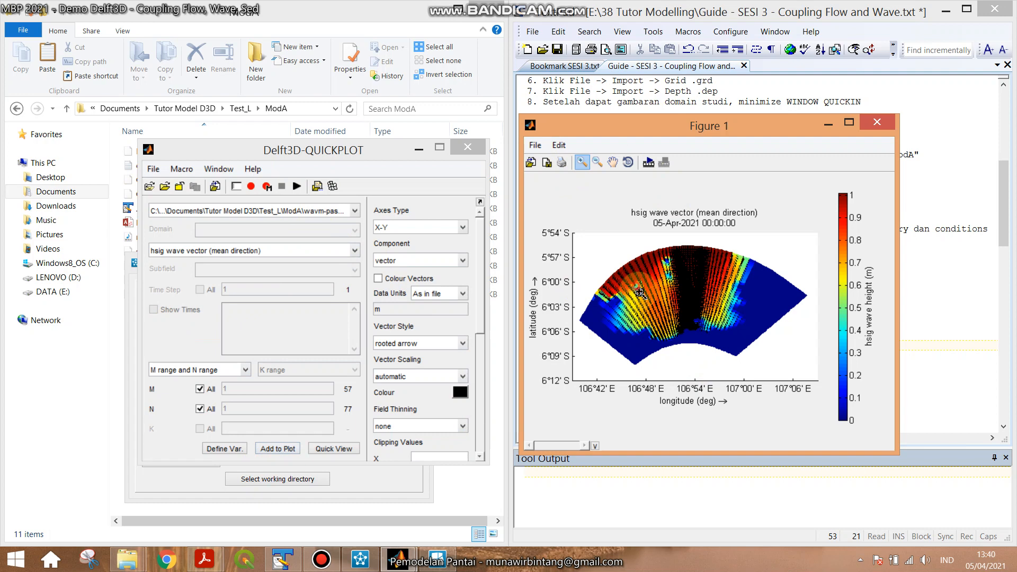
left_click_drag(637, 287, 711, 356)
left_click(730, 321)
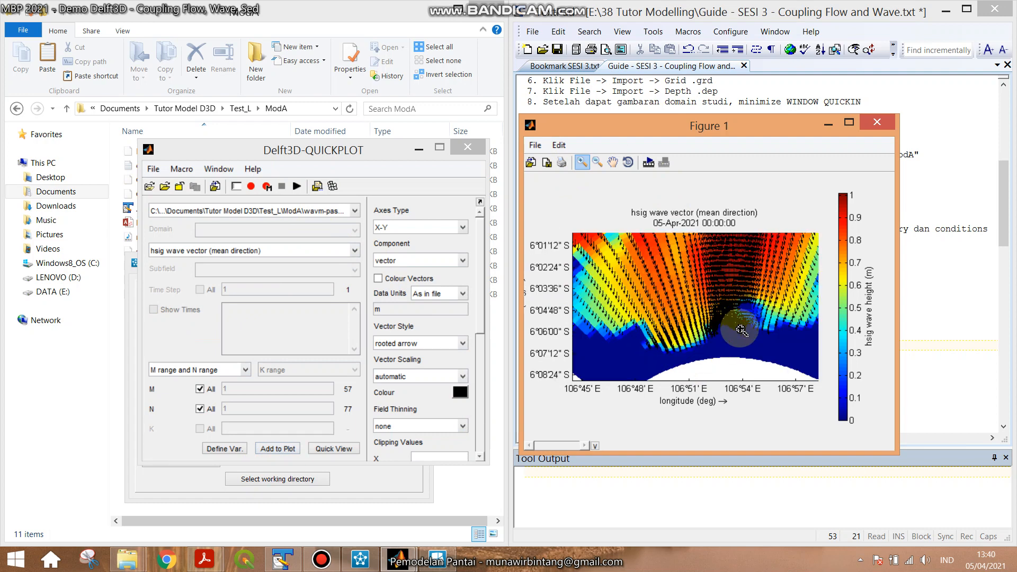
left_click(755, 329)
left_click(723, 327)
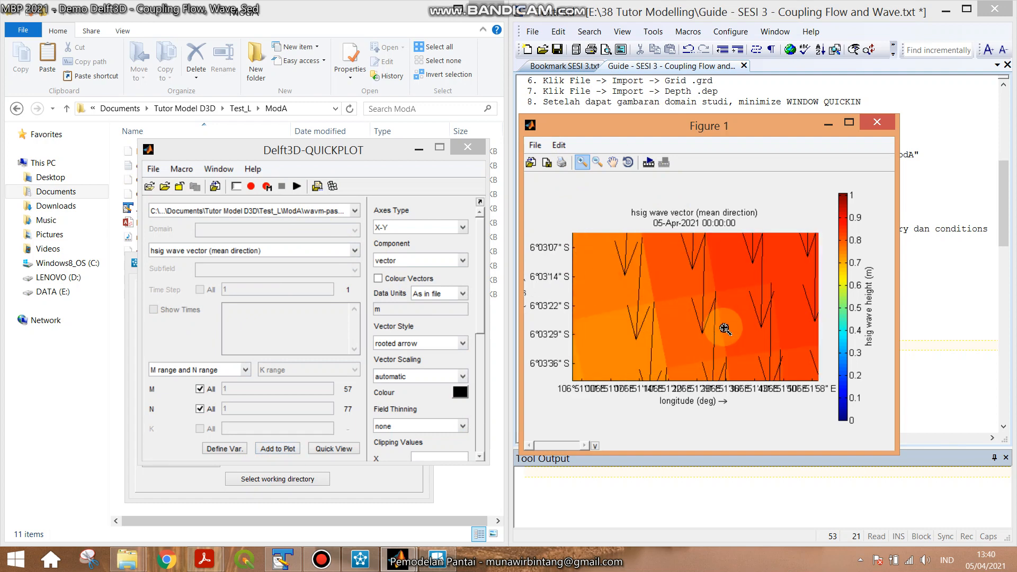
scroll(722, 321, "down", 5)
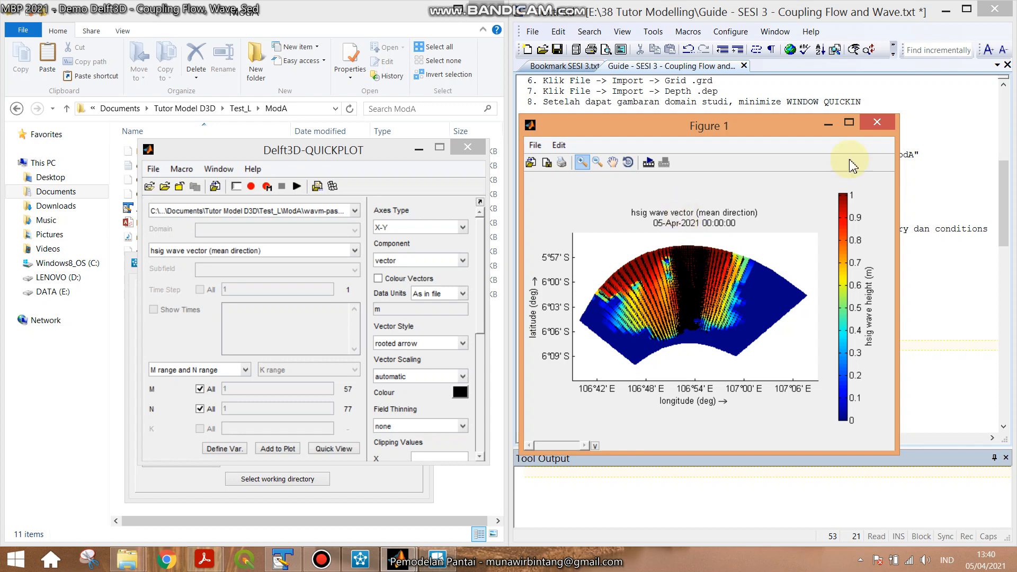
left_click(877, 122)
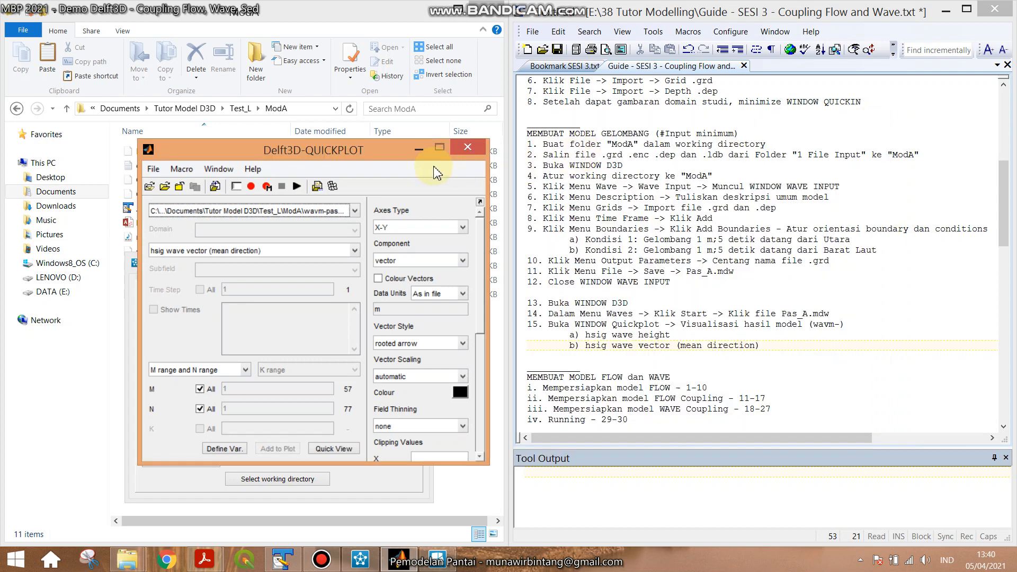
Return to the Waves (standalone) window, start the Wave input editor, and load Pas_A.mdw from the ModA folder.
left_click(356, 563)
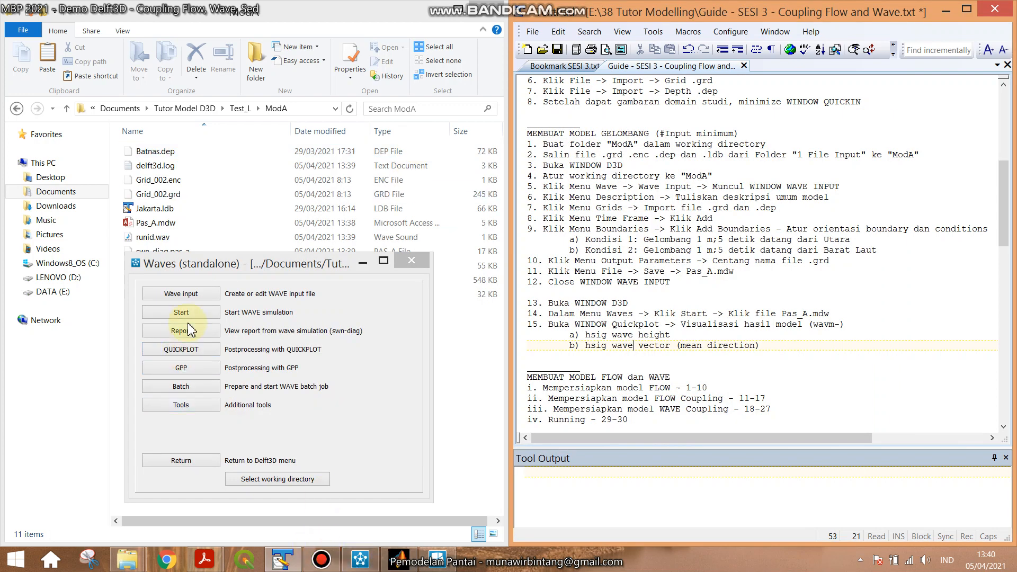
left_click(197, 301)
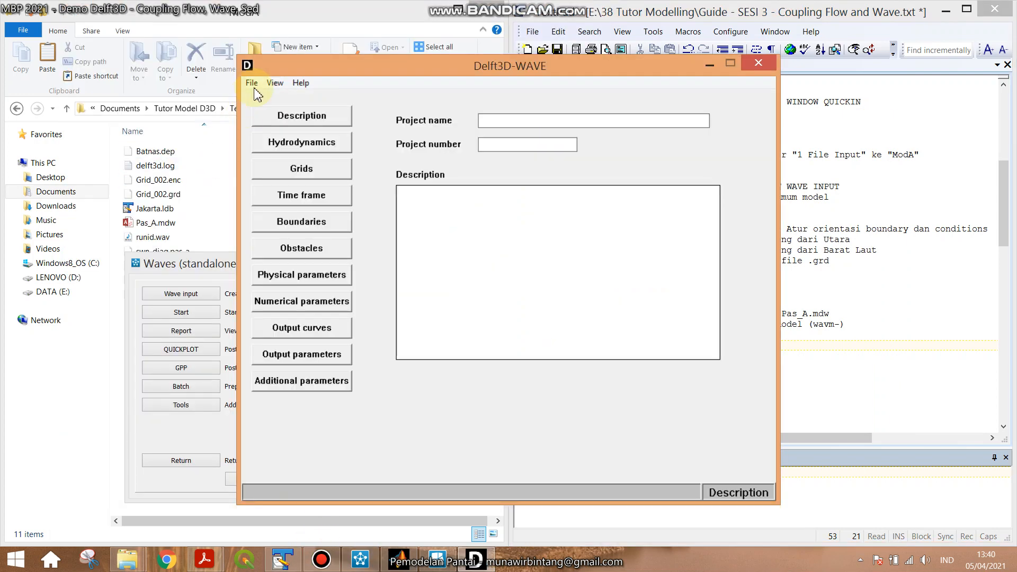
left_click(251, 82)
left_click(268, 113)
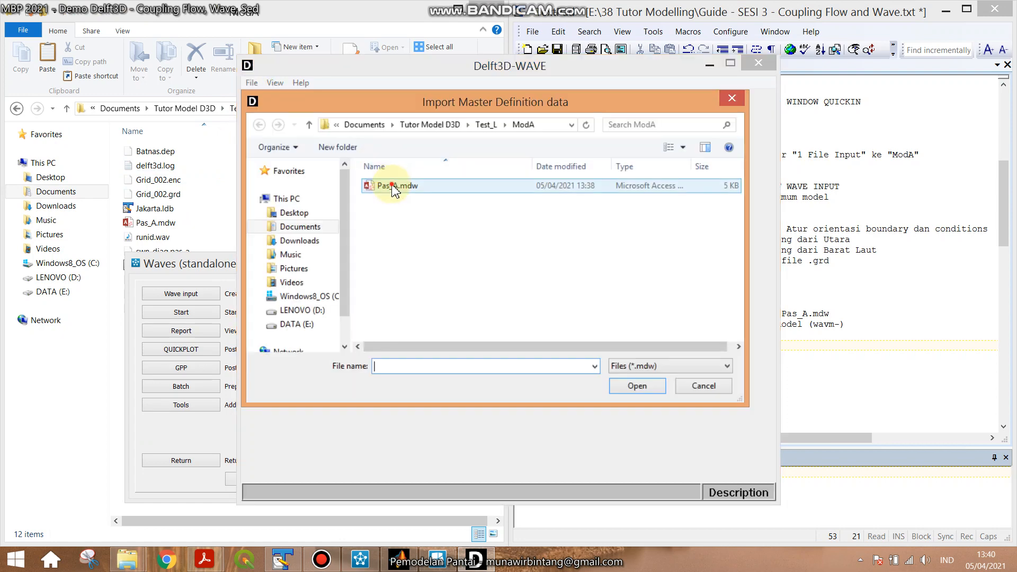
double_click(392, 190)
Set the nautical wave direction in Boundary 1's uniform boundary conditions to 315 degrees.
left_click(316, 227)
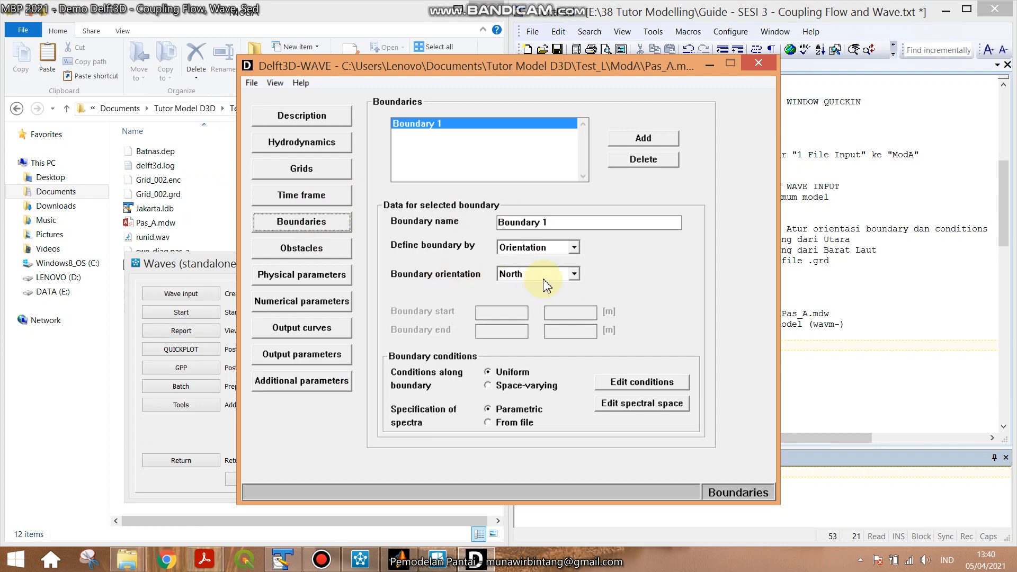
left_click(633, 386)
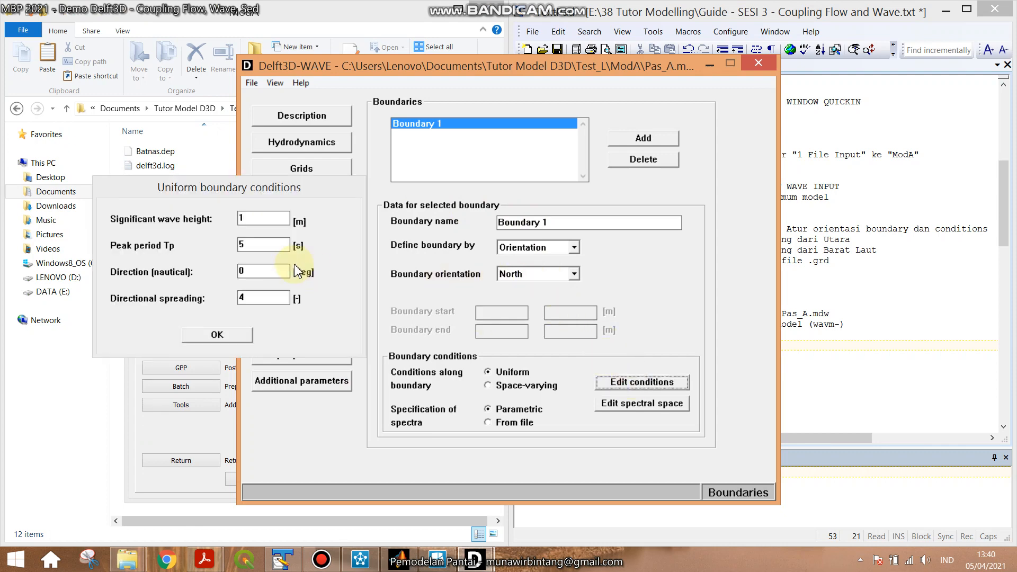
left_click(254, 268)
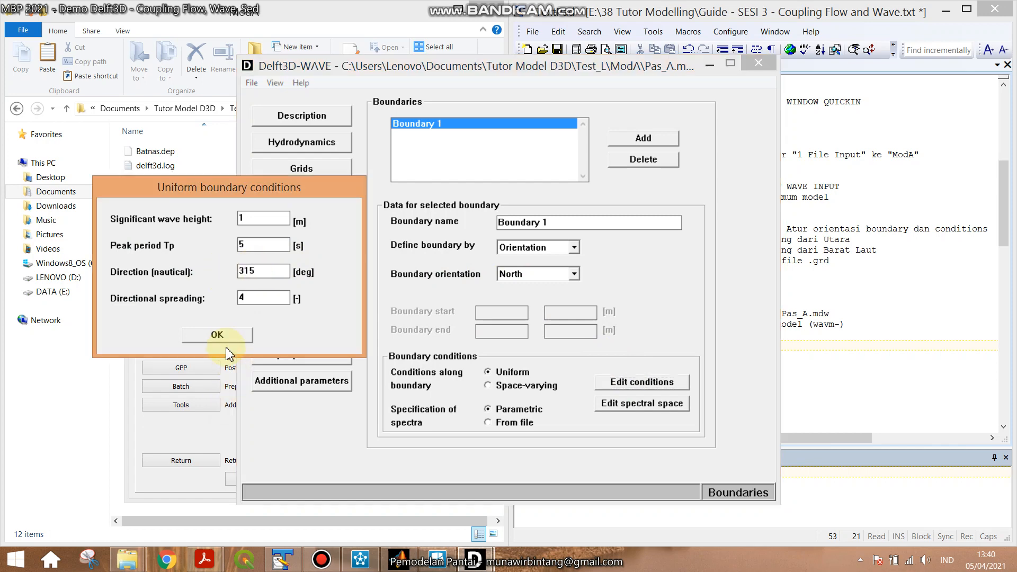
left_click(219, 335)
Save the wave input as a new file named Pas_BL in the ModA folder and close the Wave input editor.
left_click(252, 83)
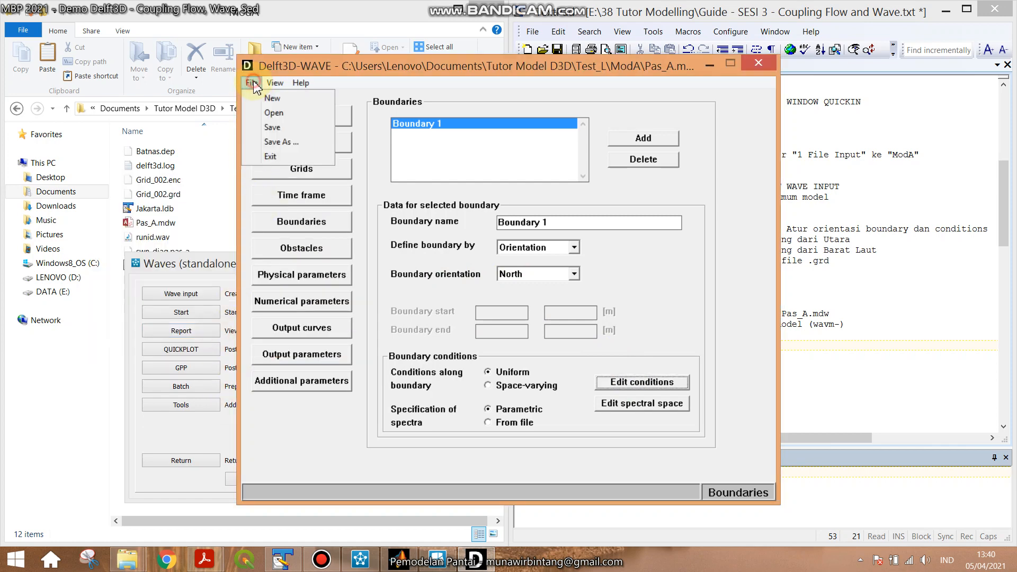
left_click(279, 142)
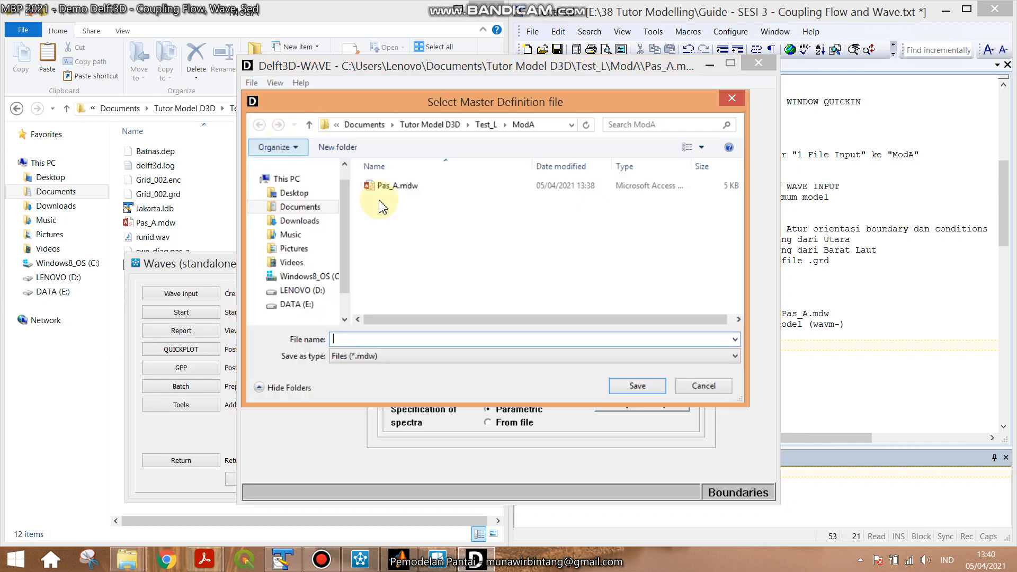
left_click(389, 191)
left_click(344, 339)
left_click_drag(348, 339, 394, 352)
type("BL")
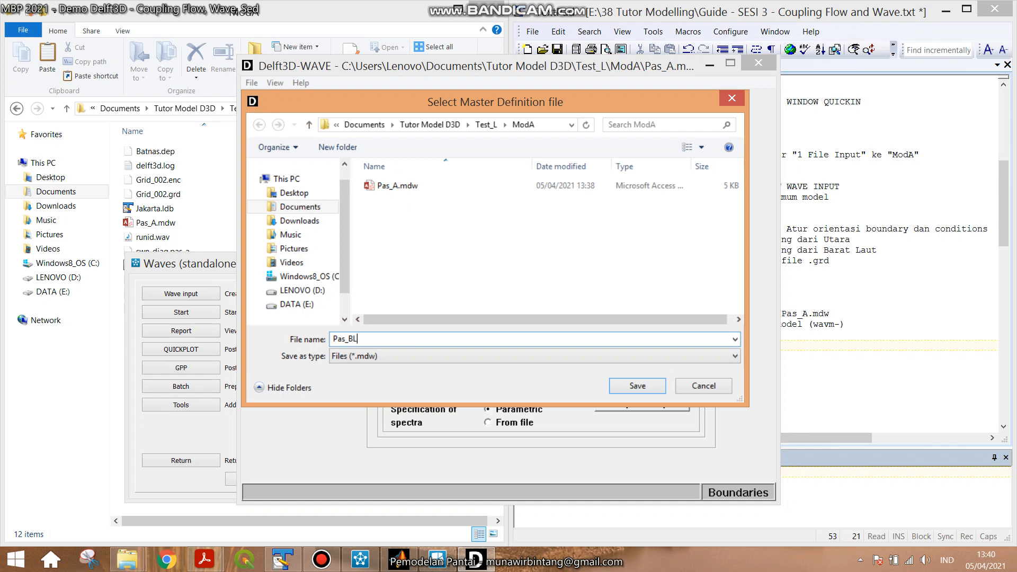
key("Return")
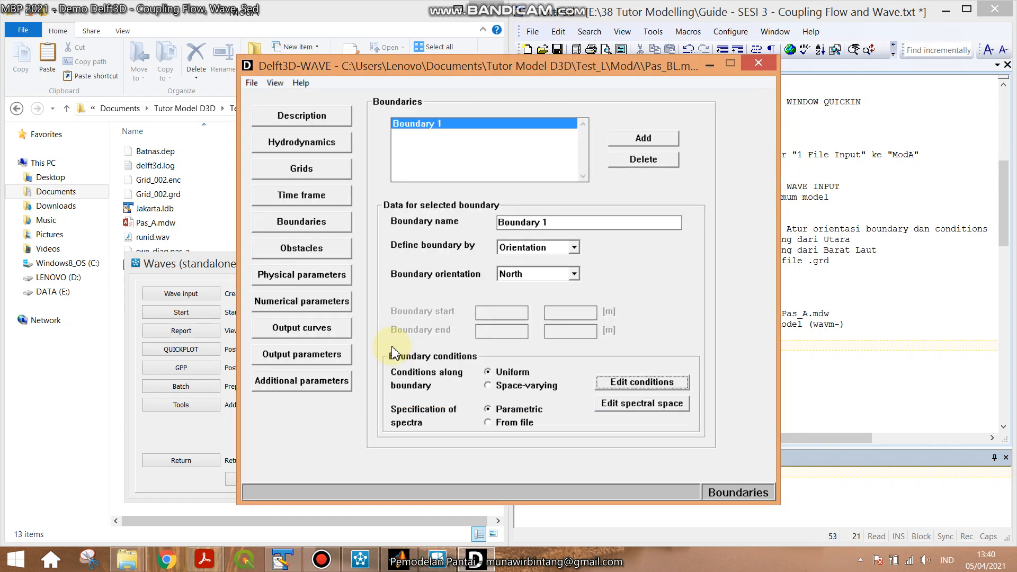
left_click(758, 63)
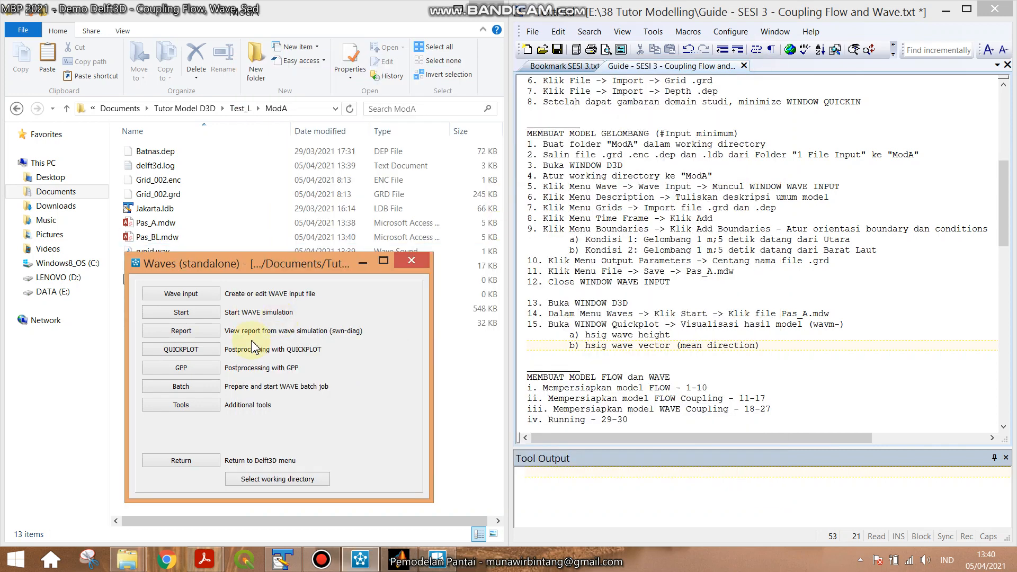
Run the WAVE simulation with Pas_BL.mdw as the input file and close the run window once the computation ends.
left_click(199, 315)
left_click(488, 180)
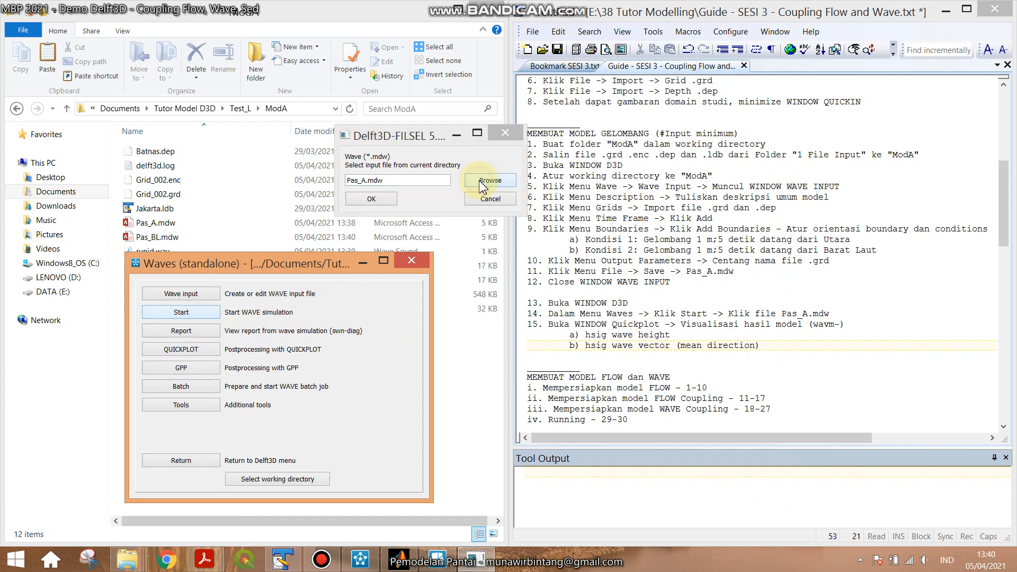
left_click(485, 256)
double_click(485, 256)
left_click(385, 205)
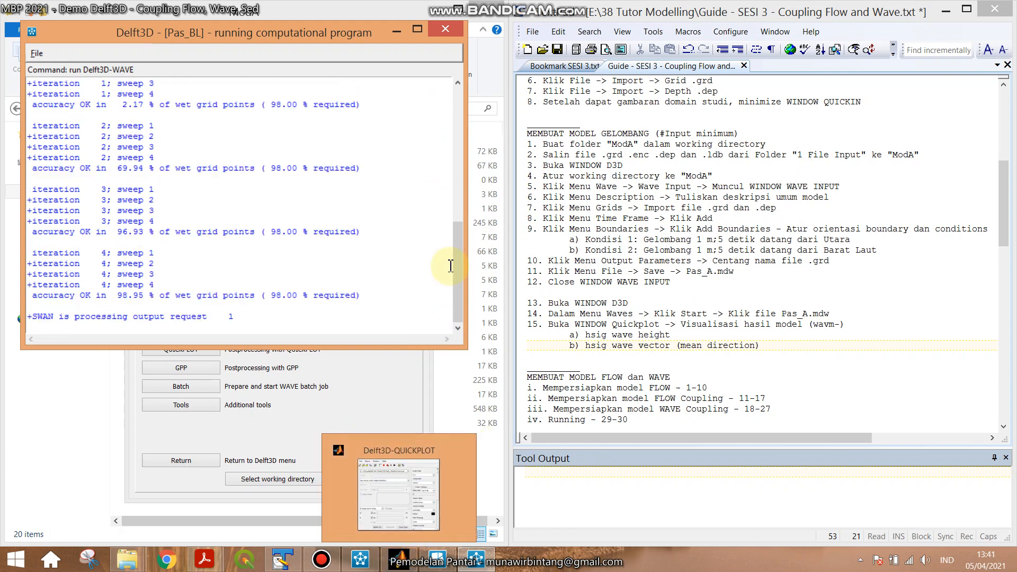
left_click(443, 31)
Switch to QUICKPLOT and open the wavm-pas_bl.dat result file from the ModA folder.
left_click(399, 559)
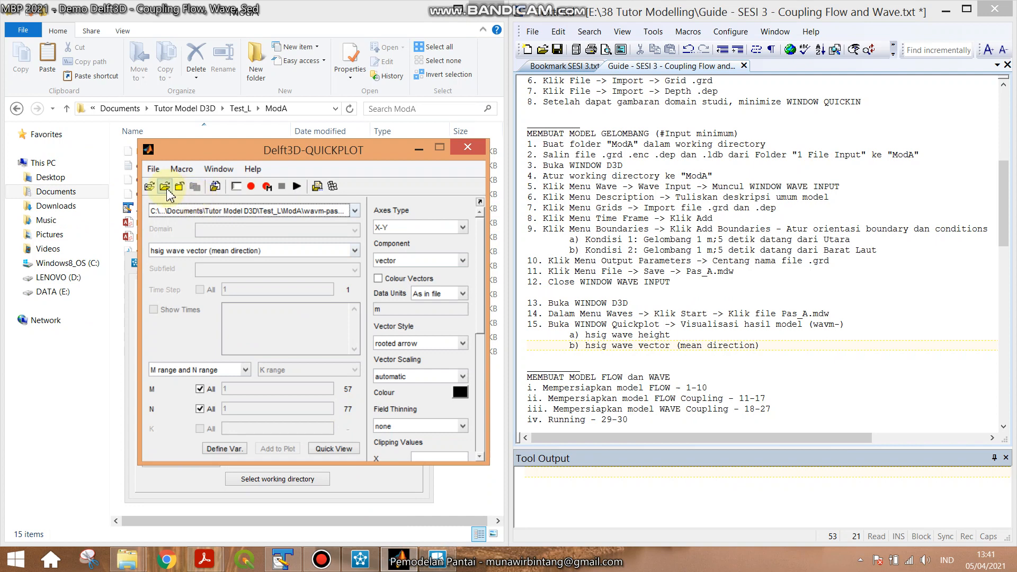
left_click(150, 186)
left_click(306, 271)
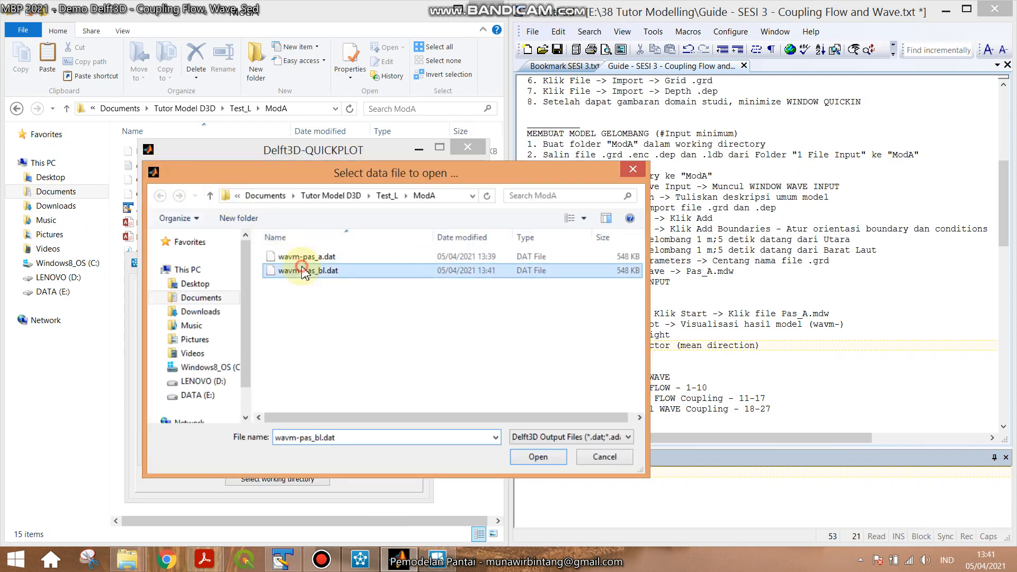
left_click(527, 458)
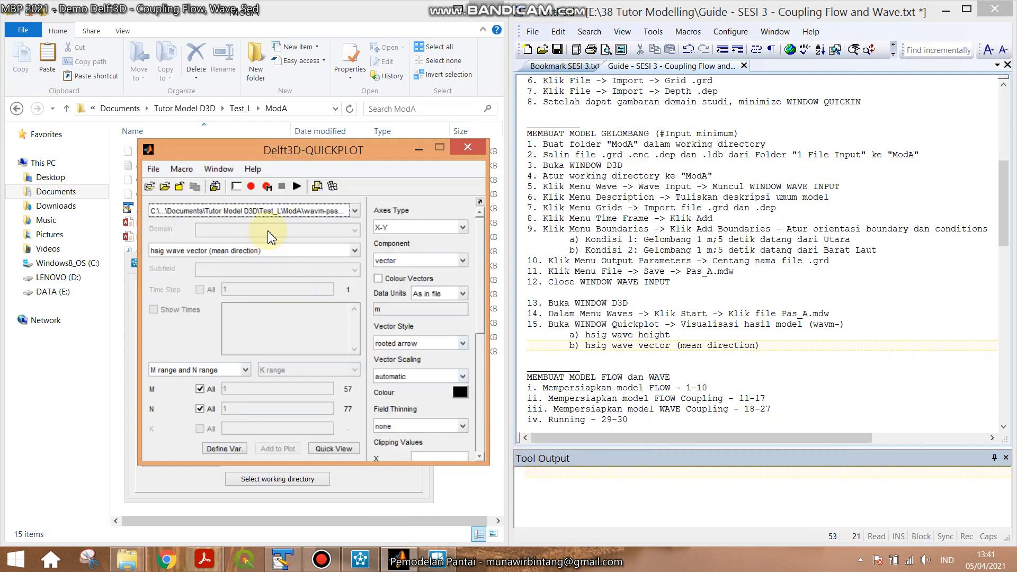
Plot the hsig wave height from wavm-pas_a.dat in a quick-view figure and place the figure beside the QUICKPLOT window.
left_click(278, 211)
left_click(281, 223)
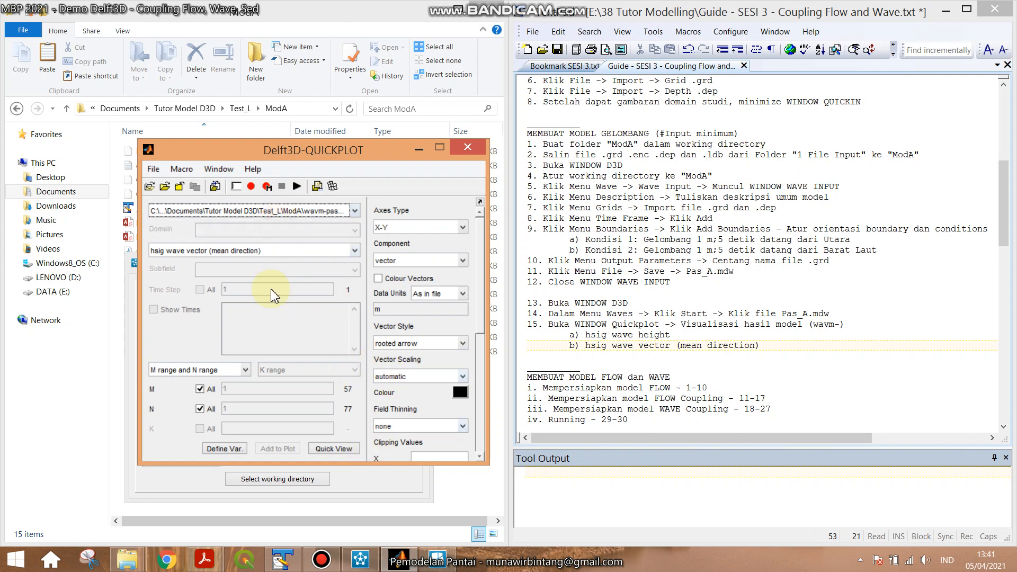
left_click(247, 252)
left_click(223, 309)
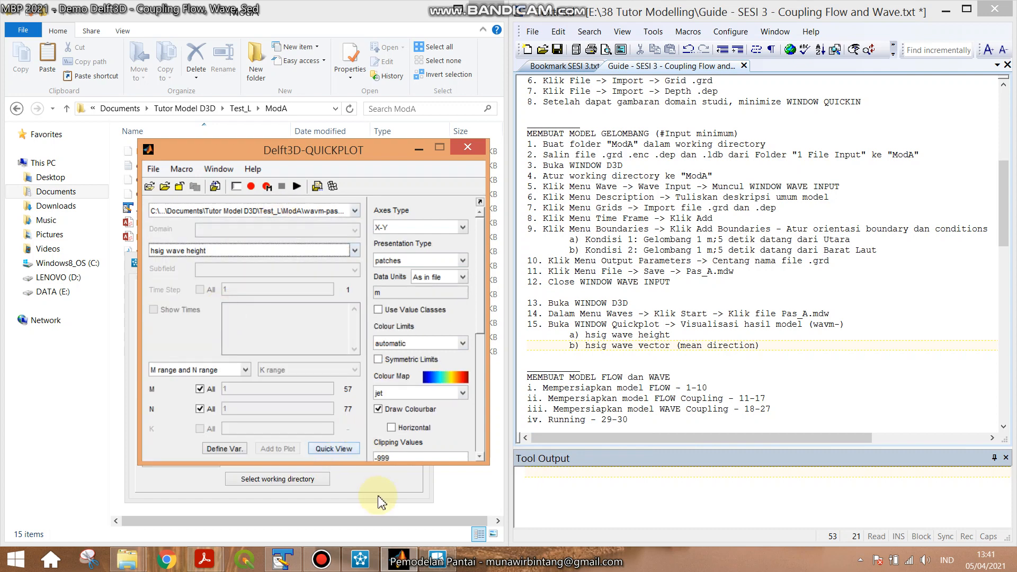
left_click(337, 449)
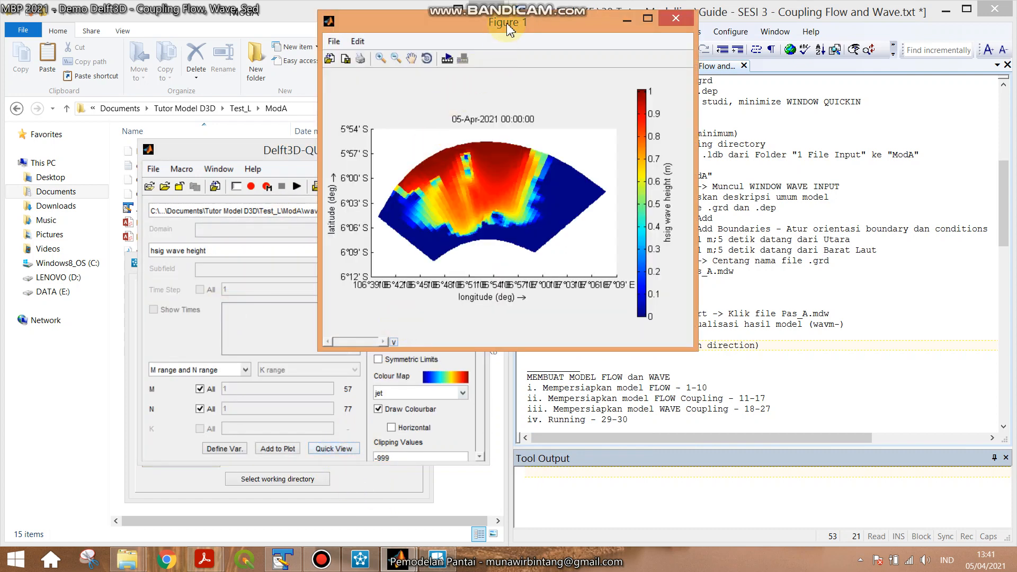
left_click_drag(508, 24, 692, 127)
Plot the hsig wave height from wavm-pas_bl.dat in a second quick-view figure and place it beside the first for comparison.
left_click(334, 209)
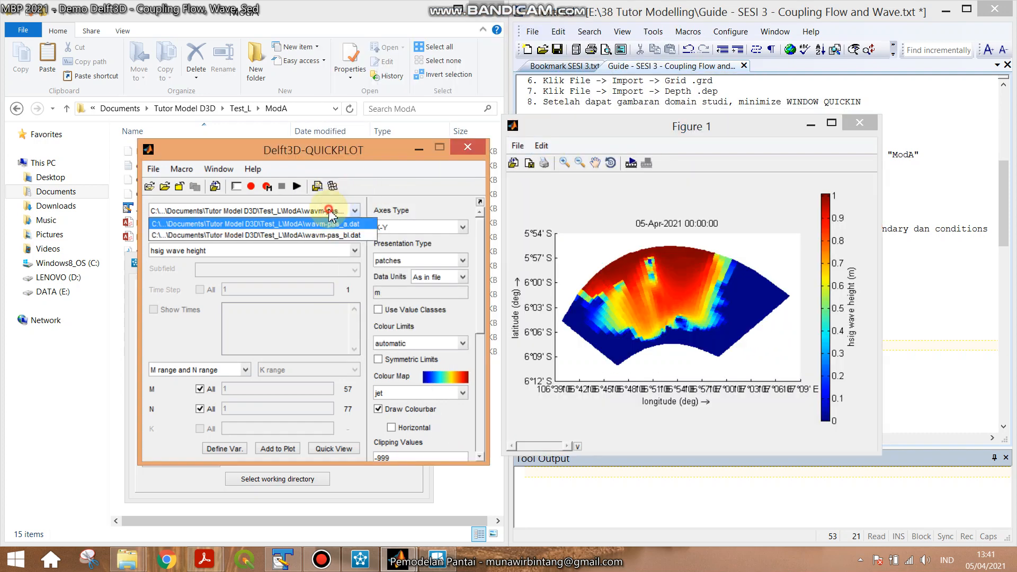
left_click(333, 229)
left_click(338, 450)
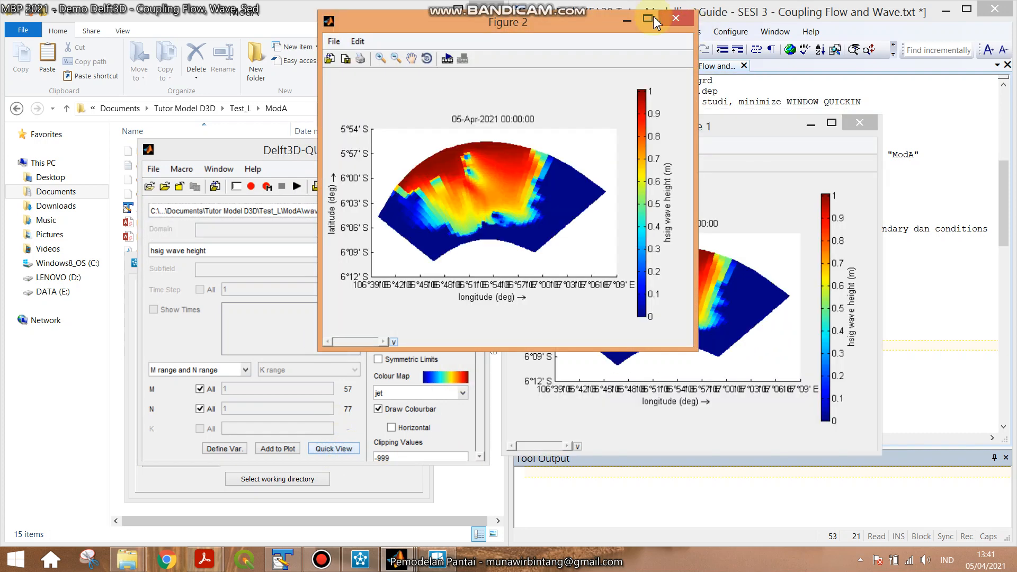
left_click_drag(564, 24, 331, 134)
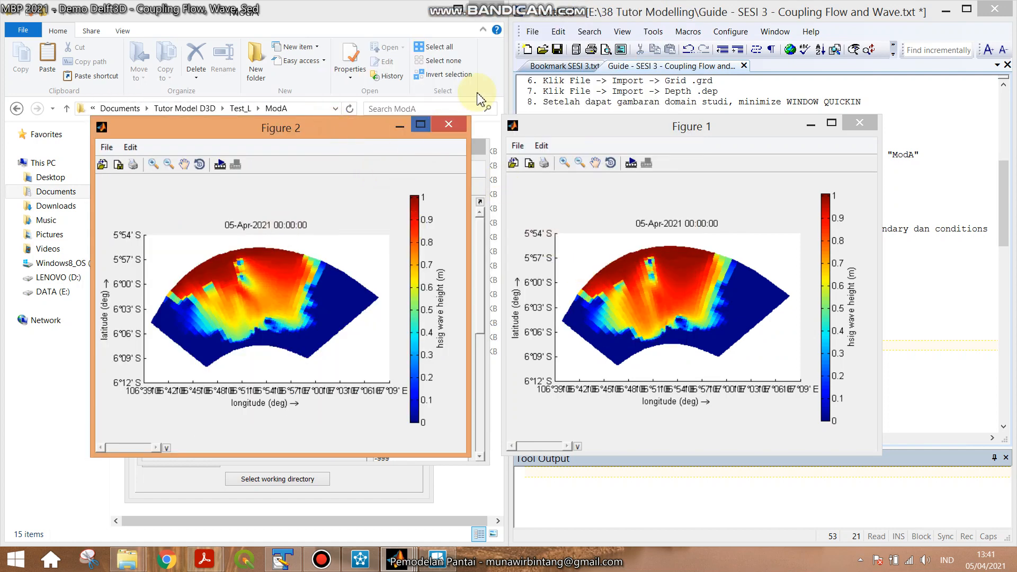
Close both wave height figures and minimize the QUICKPLOT window.
left_click(448, 124)
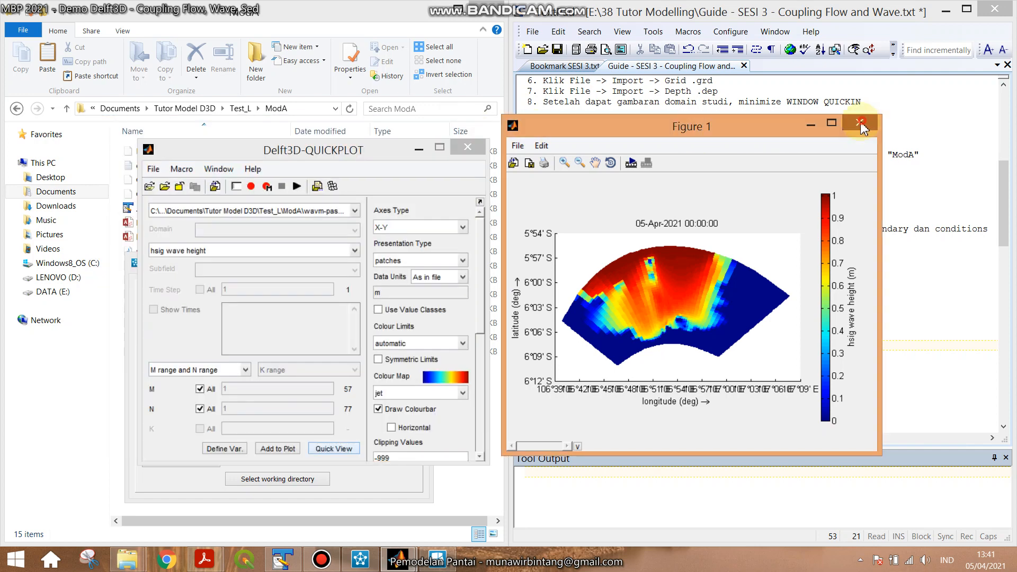
left_click(861, 125)
left_click(418, 149)
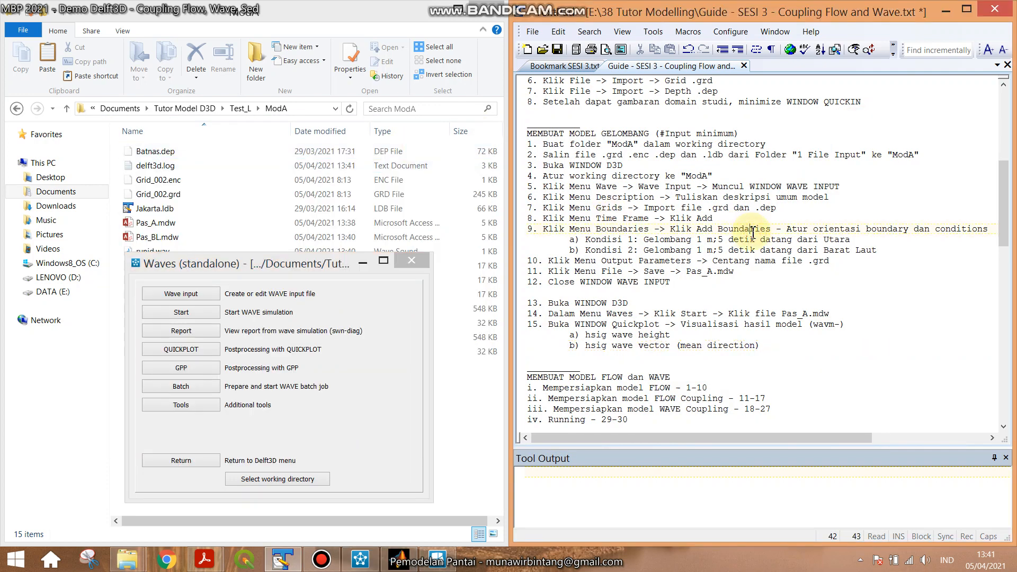